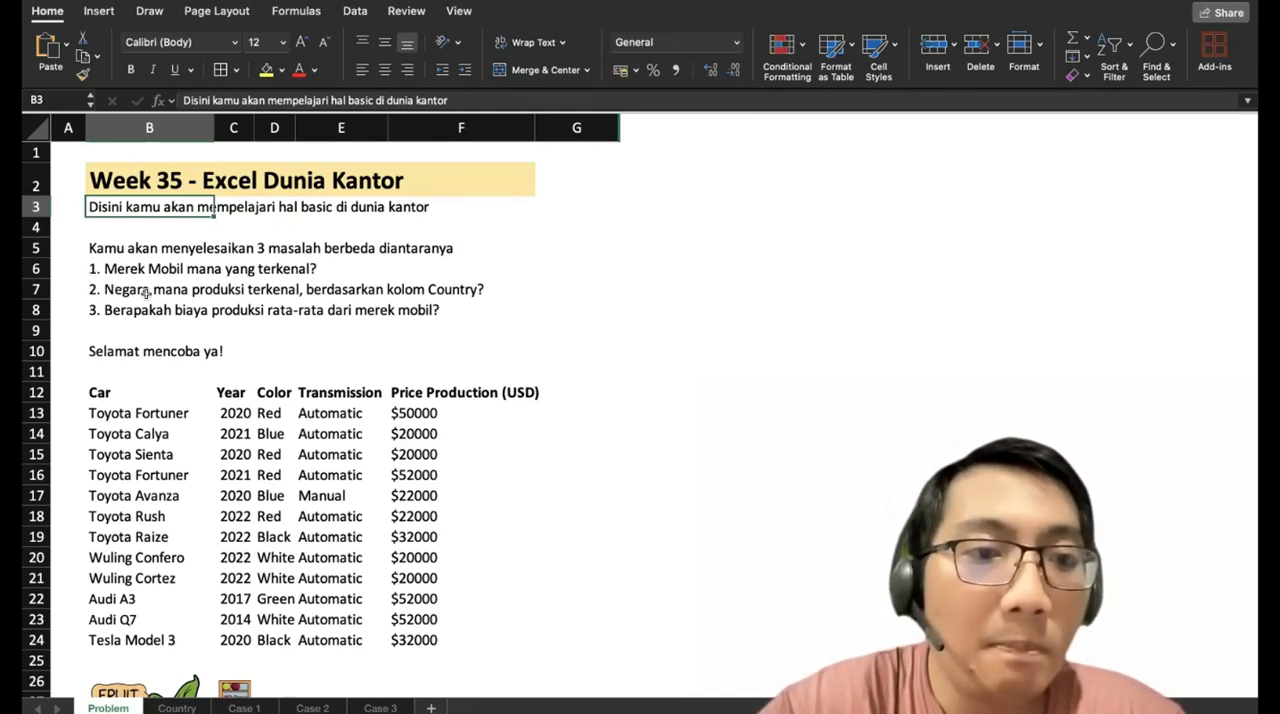
# Examine the Country sheet's brand list and the Problem sheet's car table, including its columns and the closing note.
pyautogui.click(172, 707)
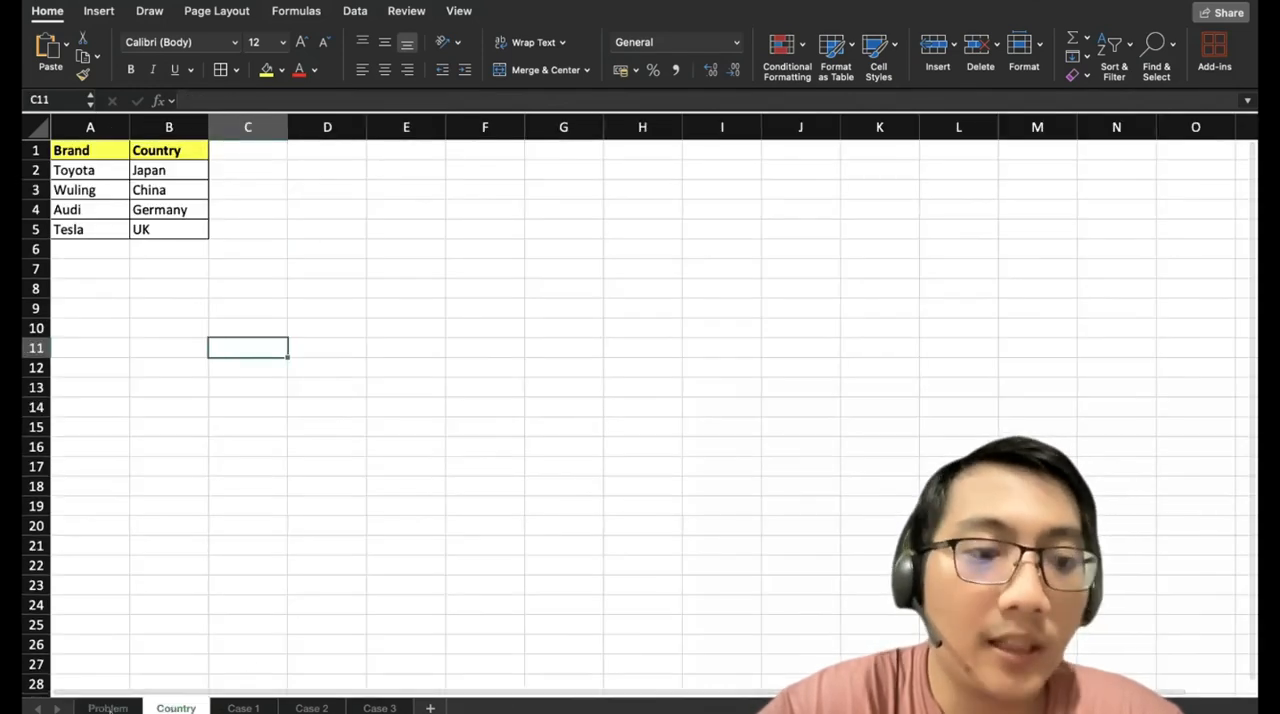
pyautogui.click(110, 707)
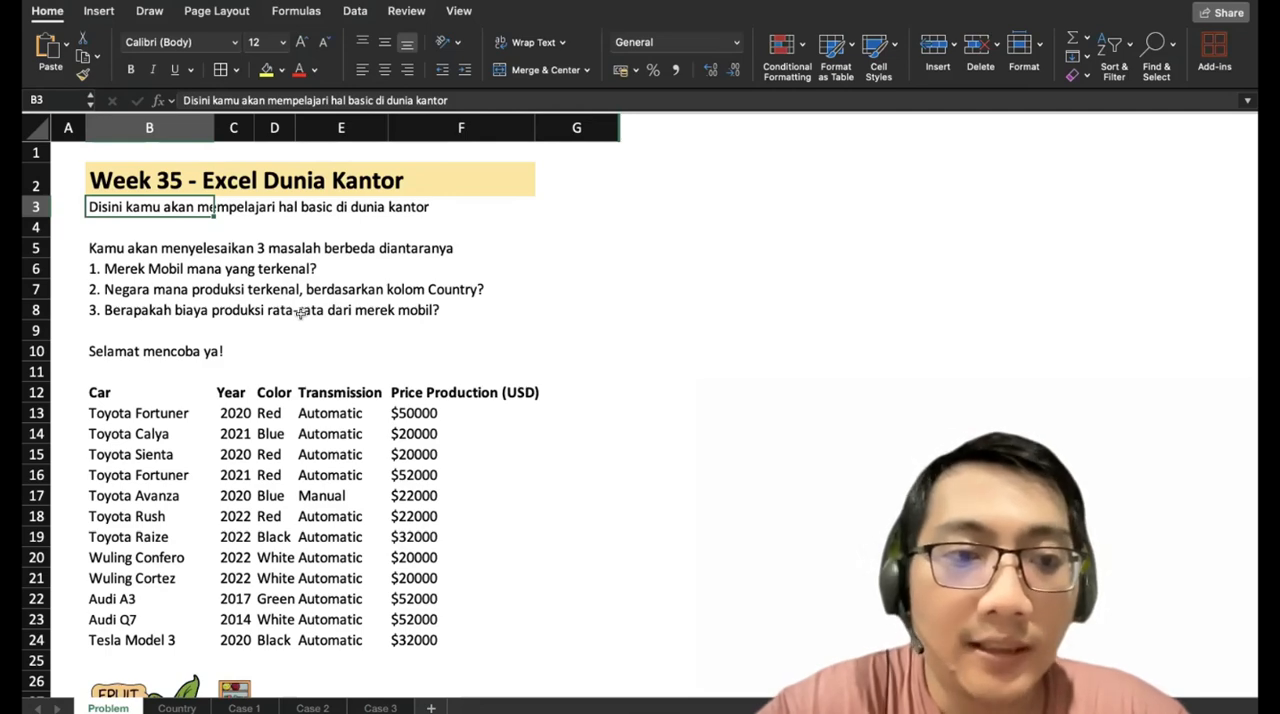
pyautogui.scroll(-5, 300, 313)
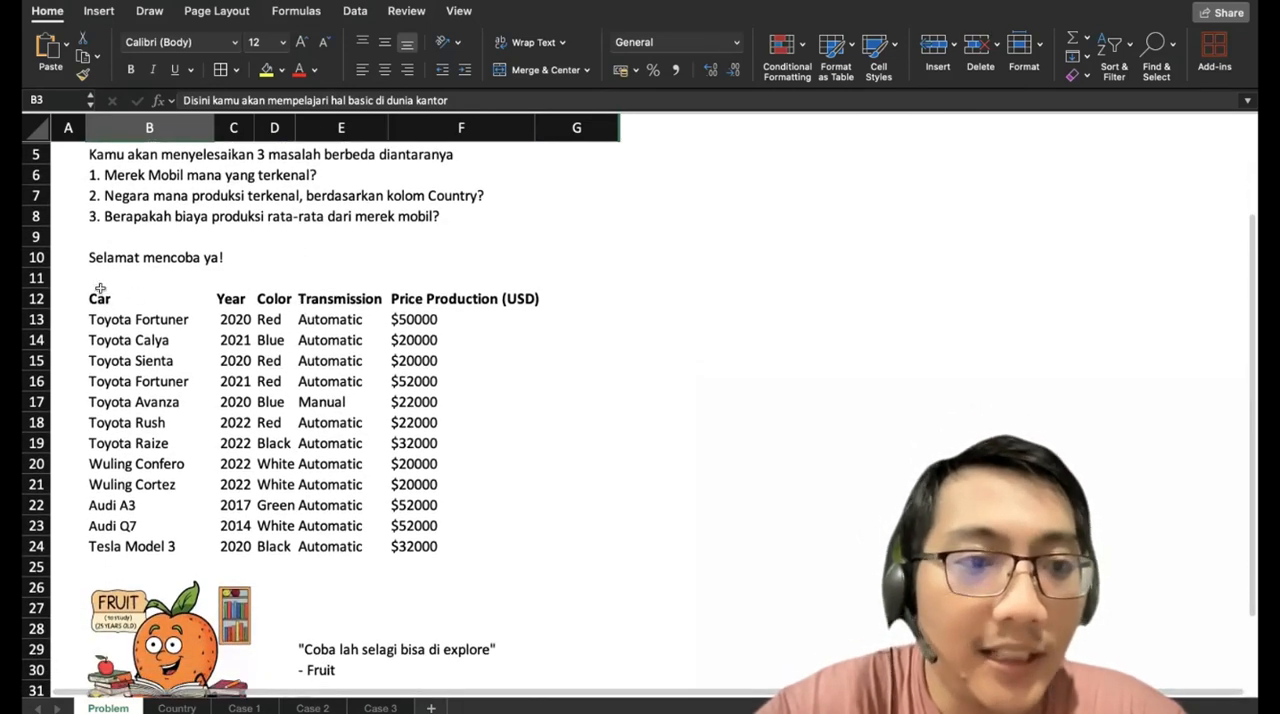
pyautogui.moveTo(100, 296); pyautogui.dragTo(390, 518)
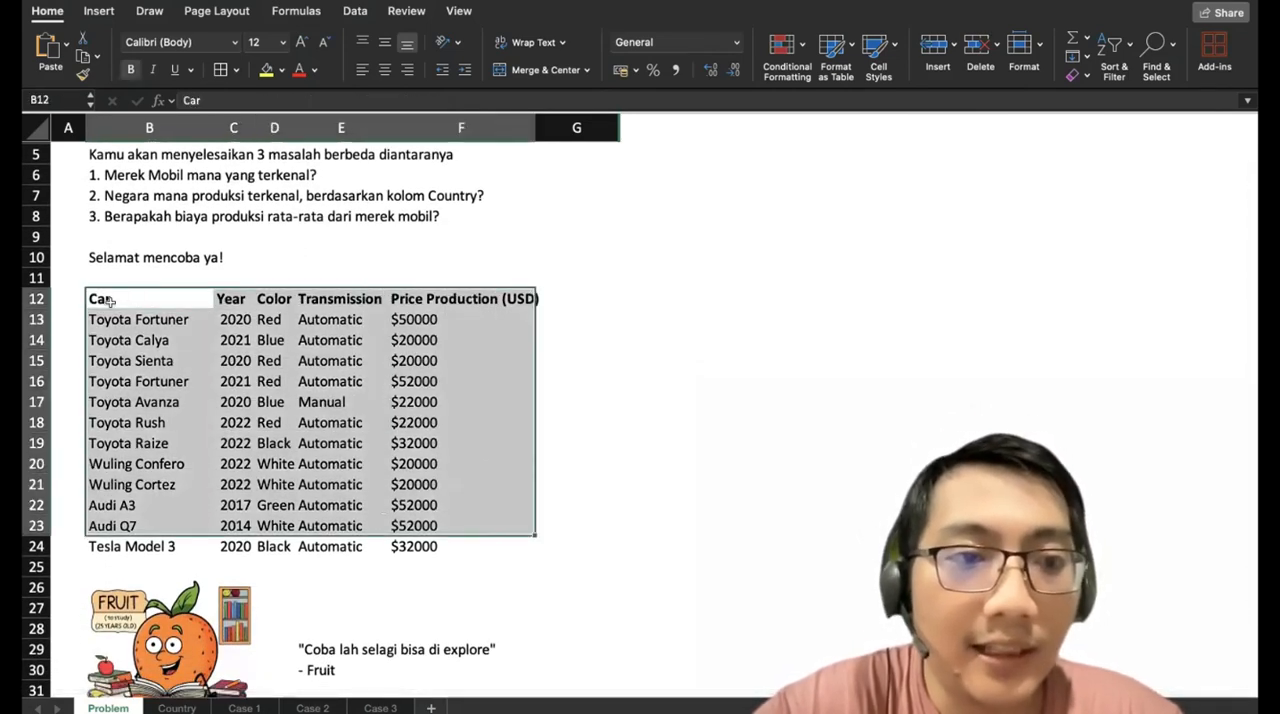
pyautogui.moveTo(108, 300); pyautogui.dragTo(230, 340)
pyautogui.click(224, 300)
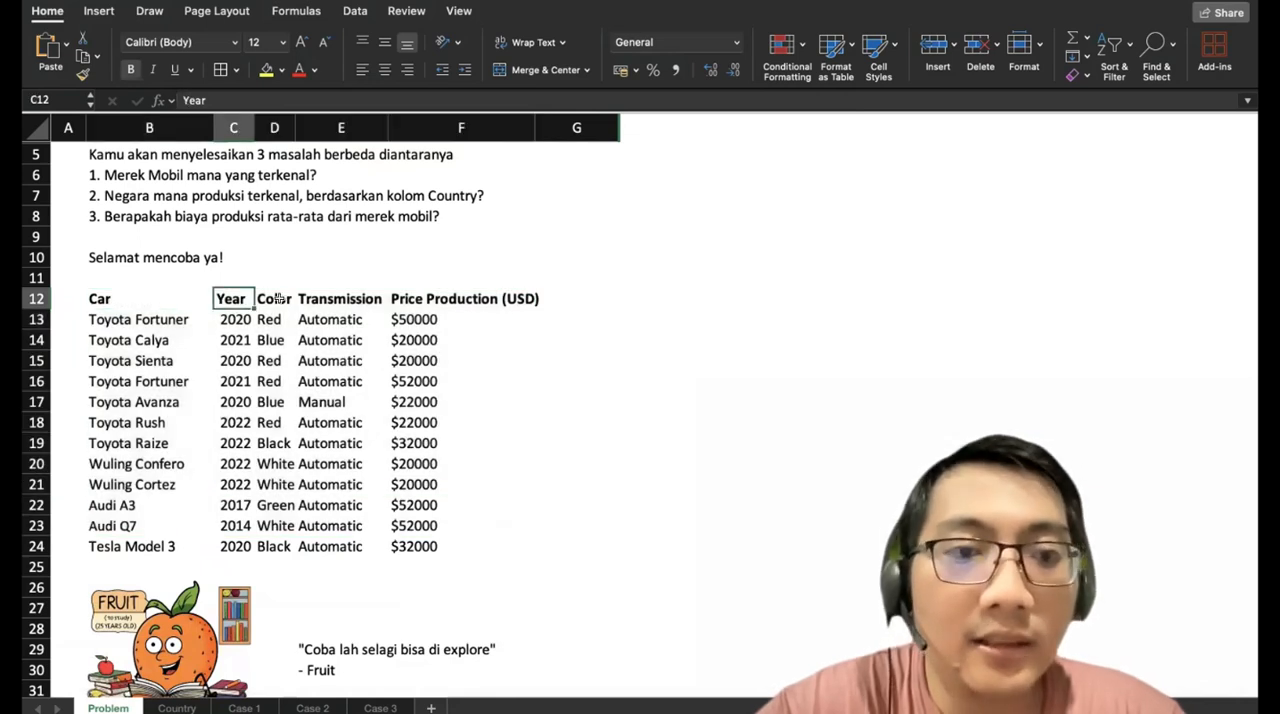
pyautogui.click(279, 299)
pyautogui.click(373, 311)
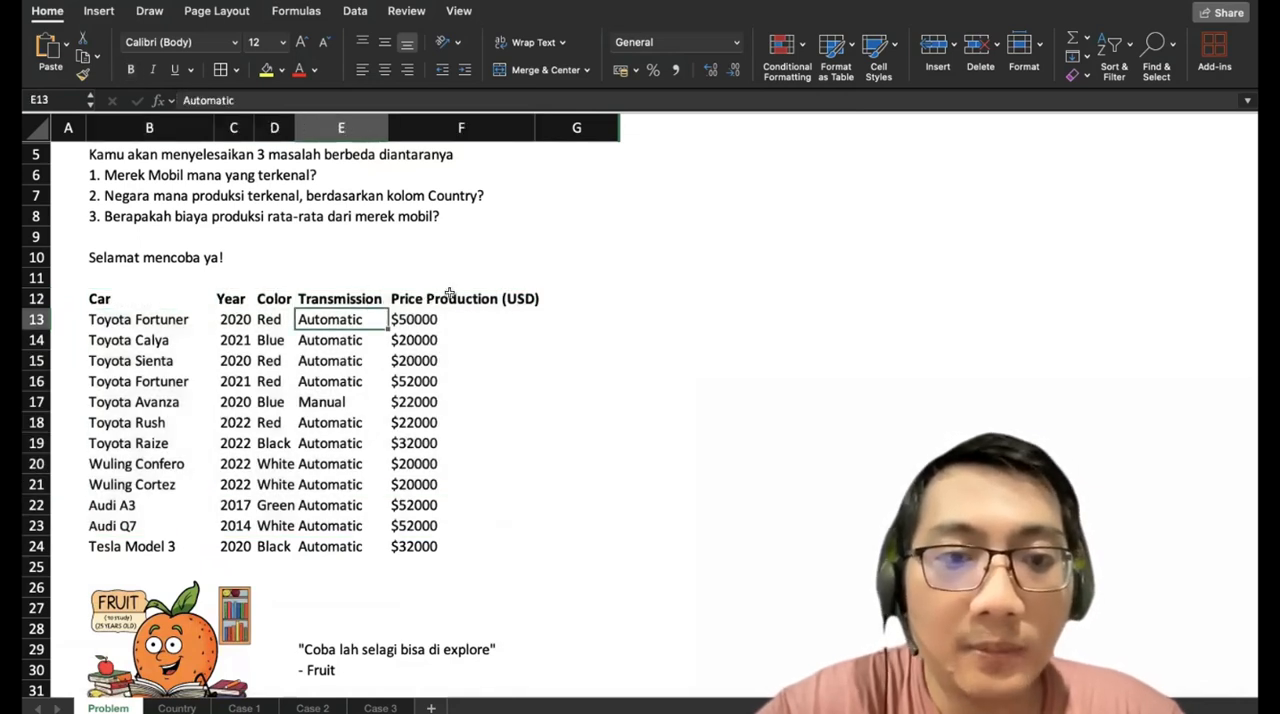
pyautogui.click(449, 298)
pyautogui.click(440, 381)
pyautogui.click(443, 320)
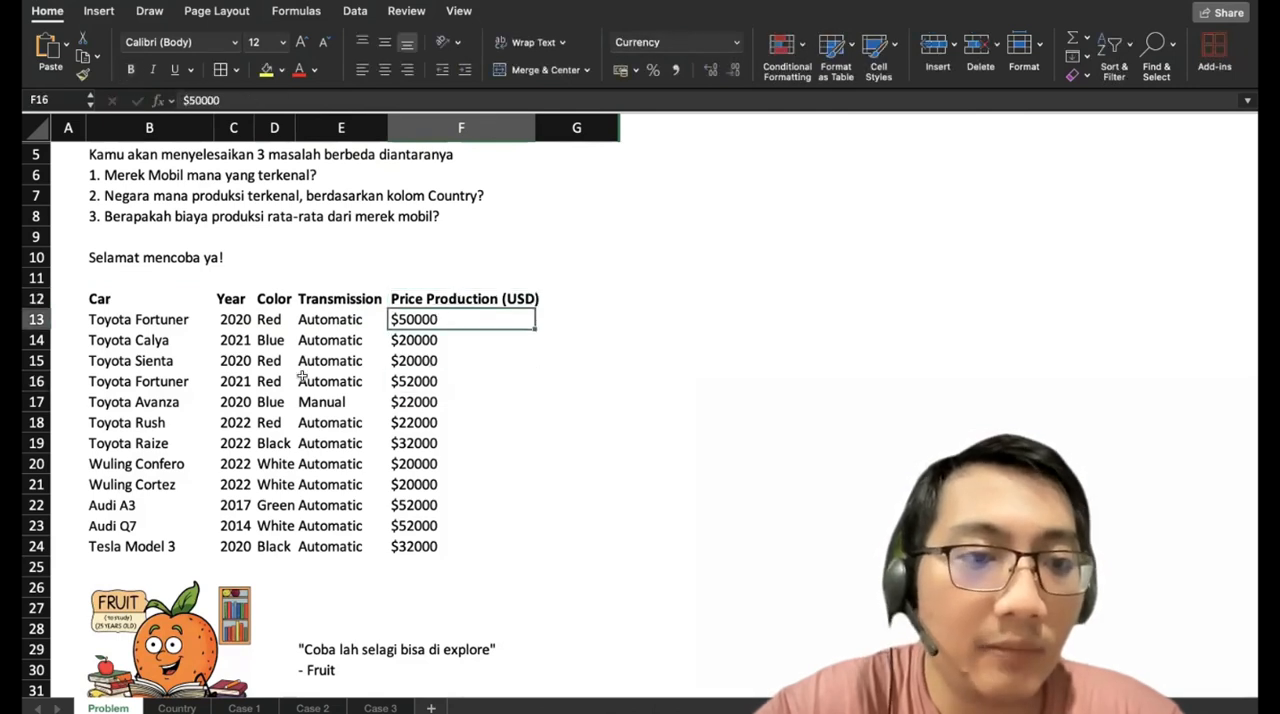
pyautogui.moveTo(443, 320); pyautogui.dragTo(105, 549)
pyautogui.scroll(-3, 338, 501)
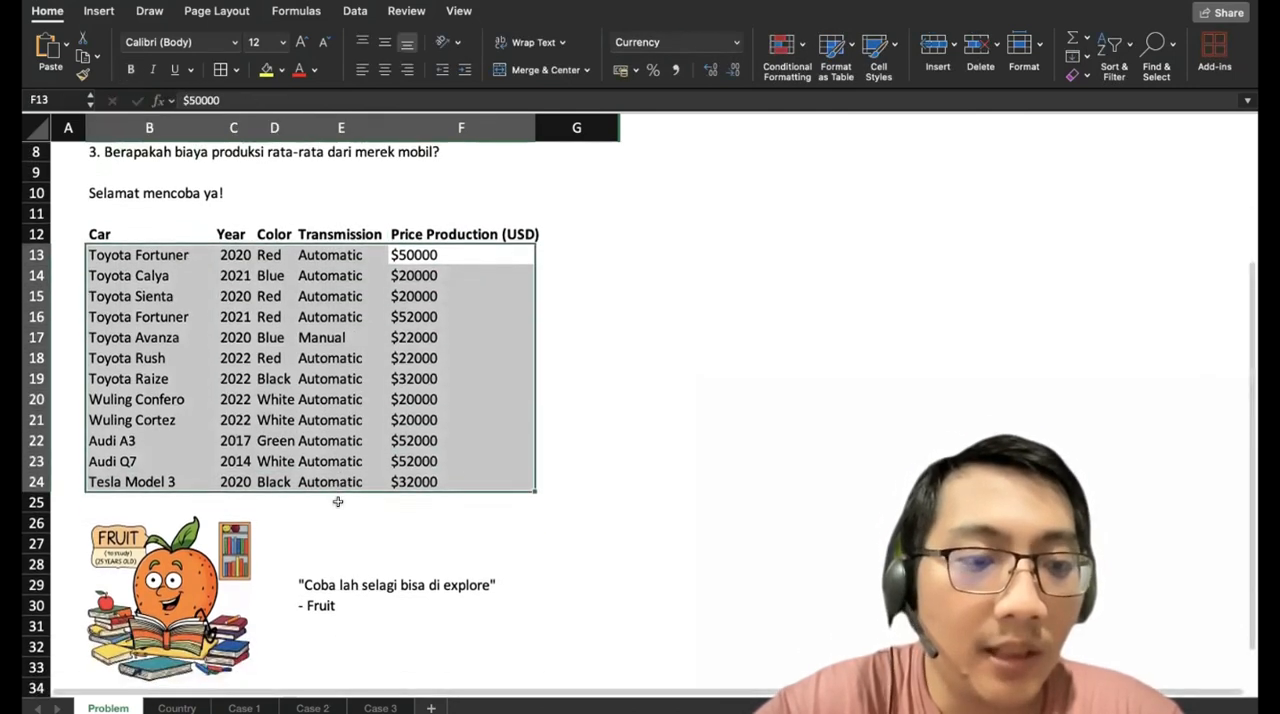
pyautogui.scroll(-1, 338, 501)
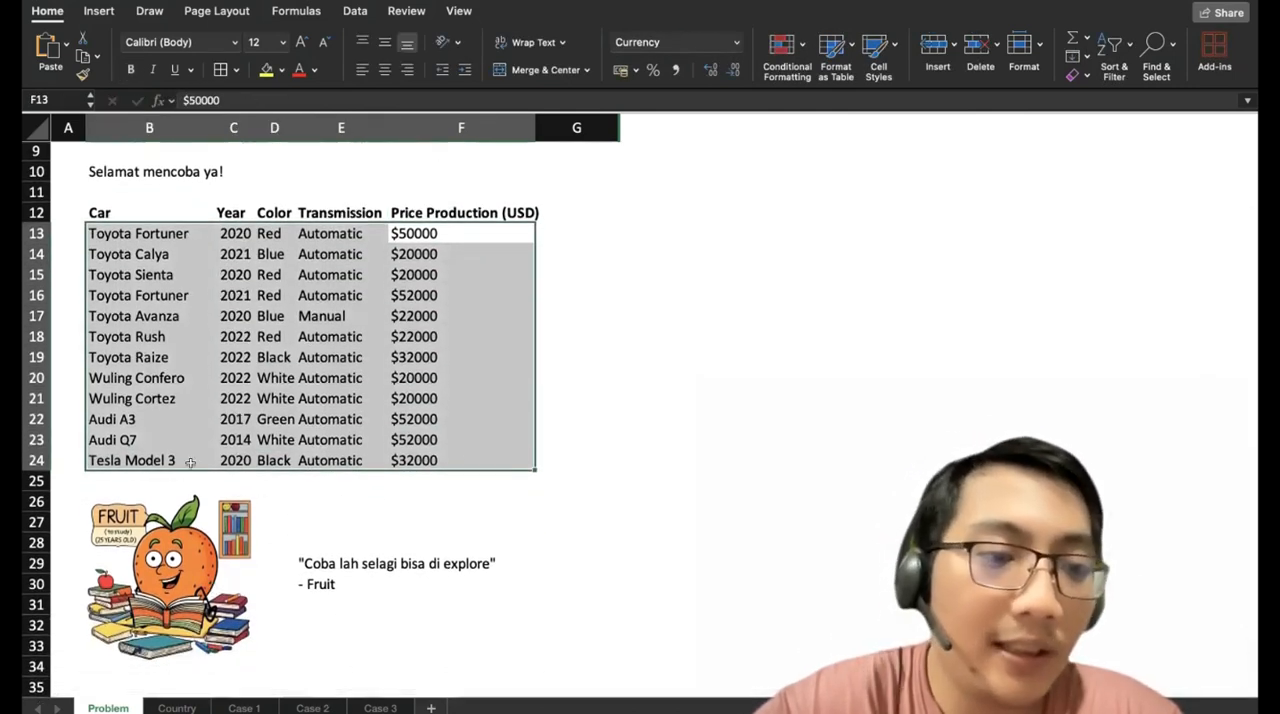
pyautogui.click(306, 558)
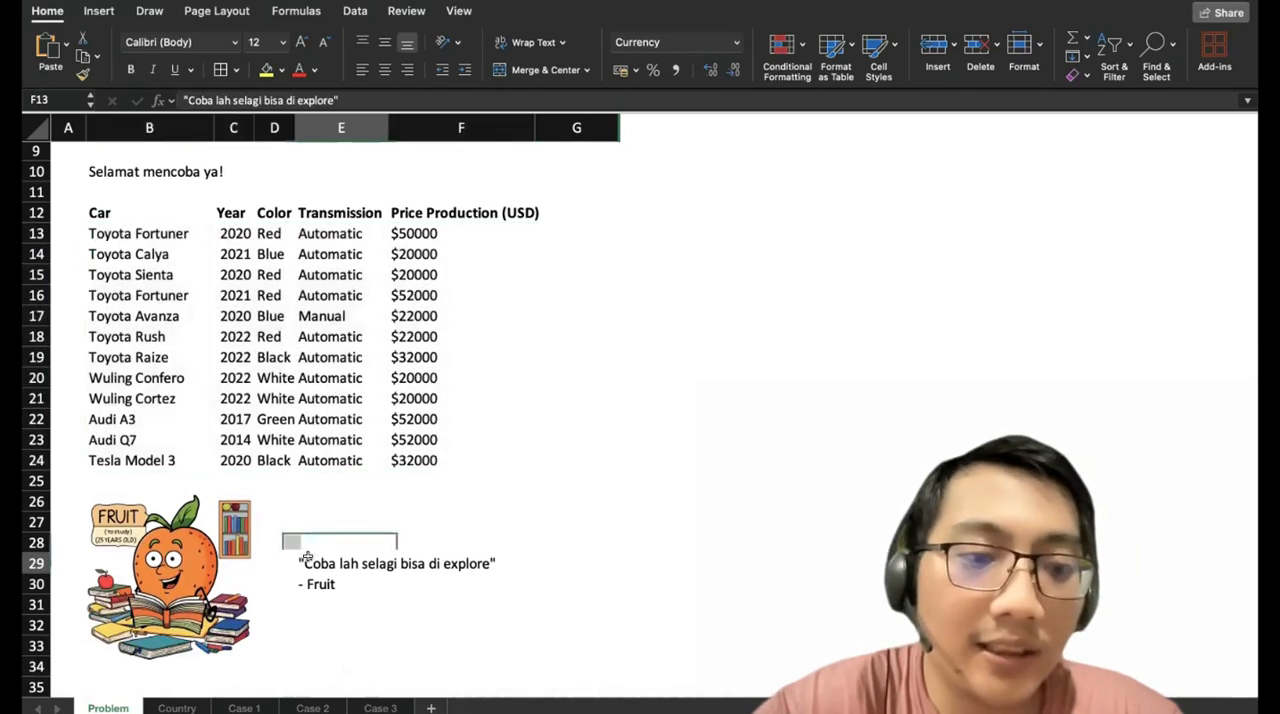
pyautogui.click(366, 516)
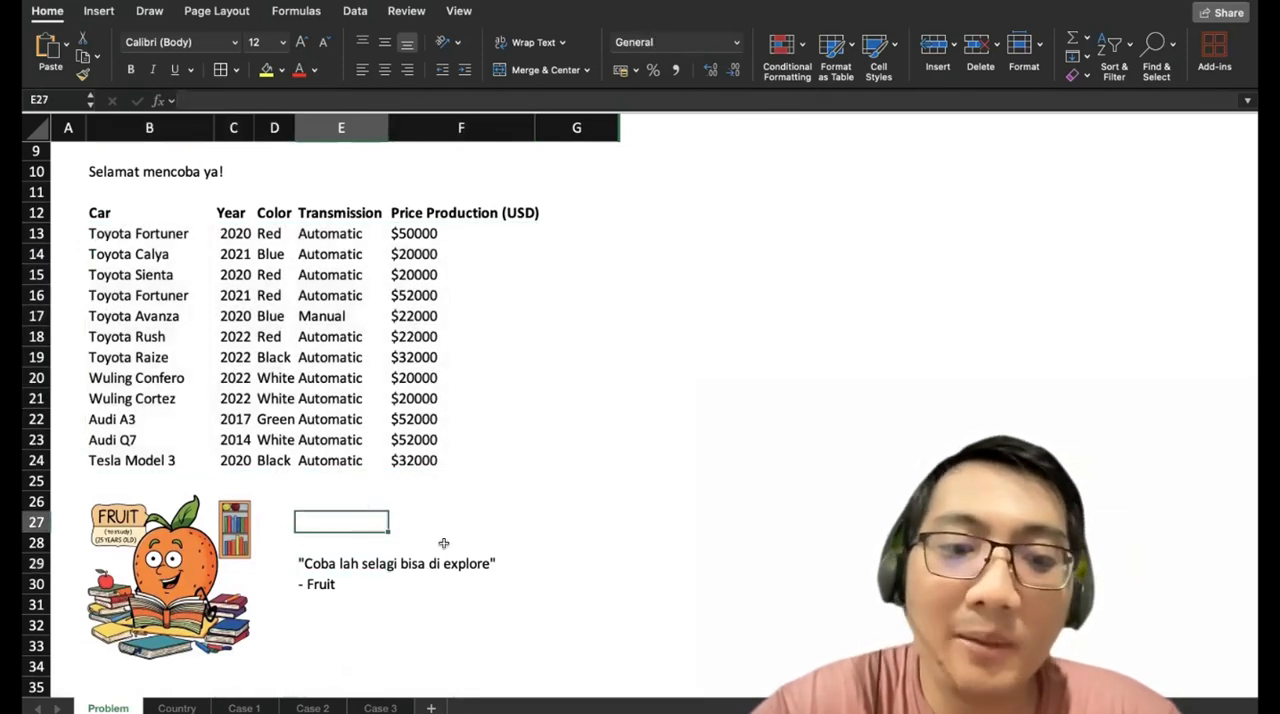
# Review the three questions in B6:B8 of the Problem sheet and the car names in B13:B24.
pyautogui.scroll(6, 460, 285)
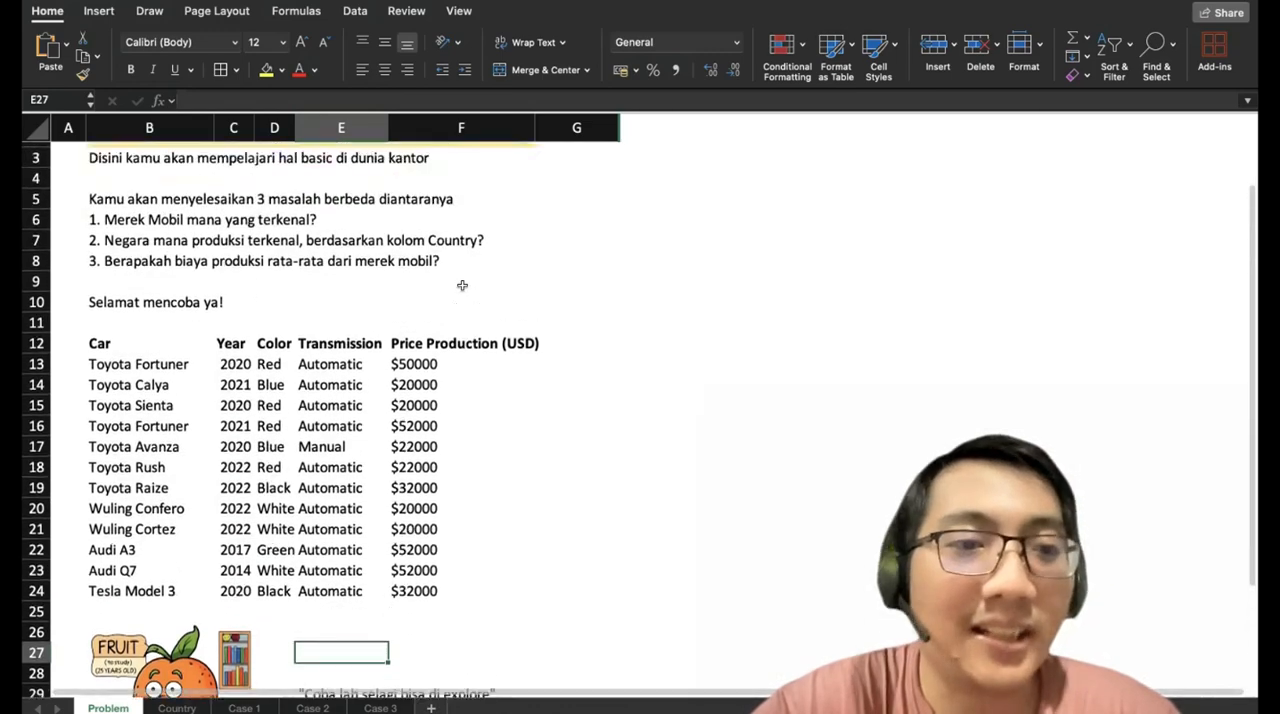
pyautogui.scroll(2, 462, 285)
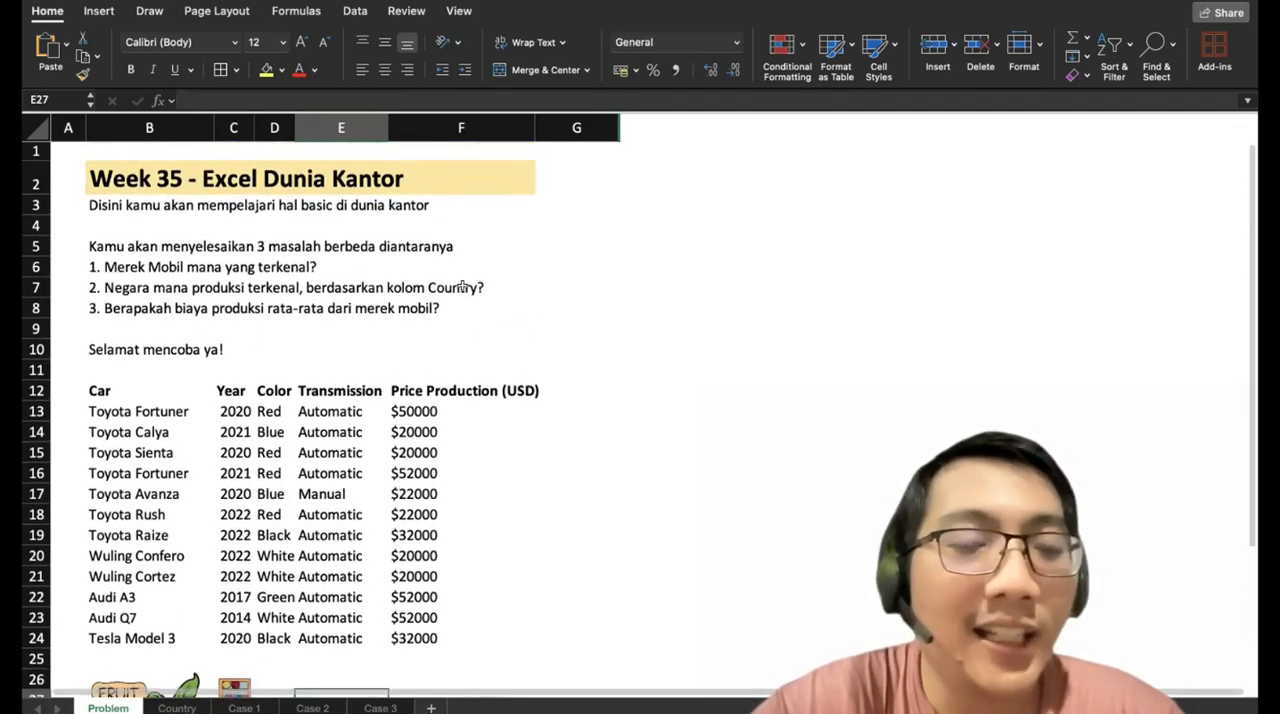
pyautogui.click(93, 266)
pyautogui.click(94, 288)
pyautogui.click(94, 309)
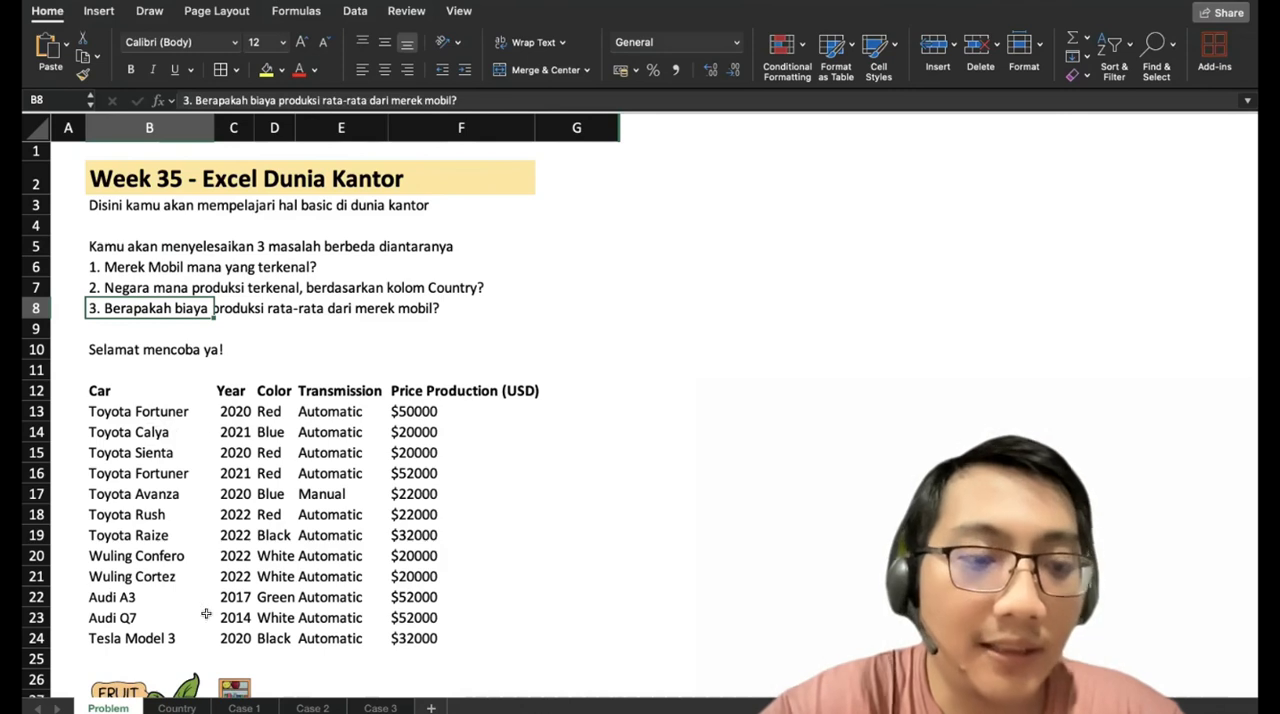
pyautogui.moveTo(142, 411); pyautogui.dragTo(142, 640)
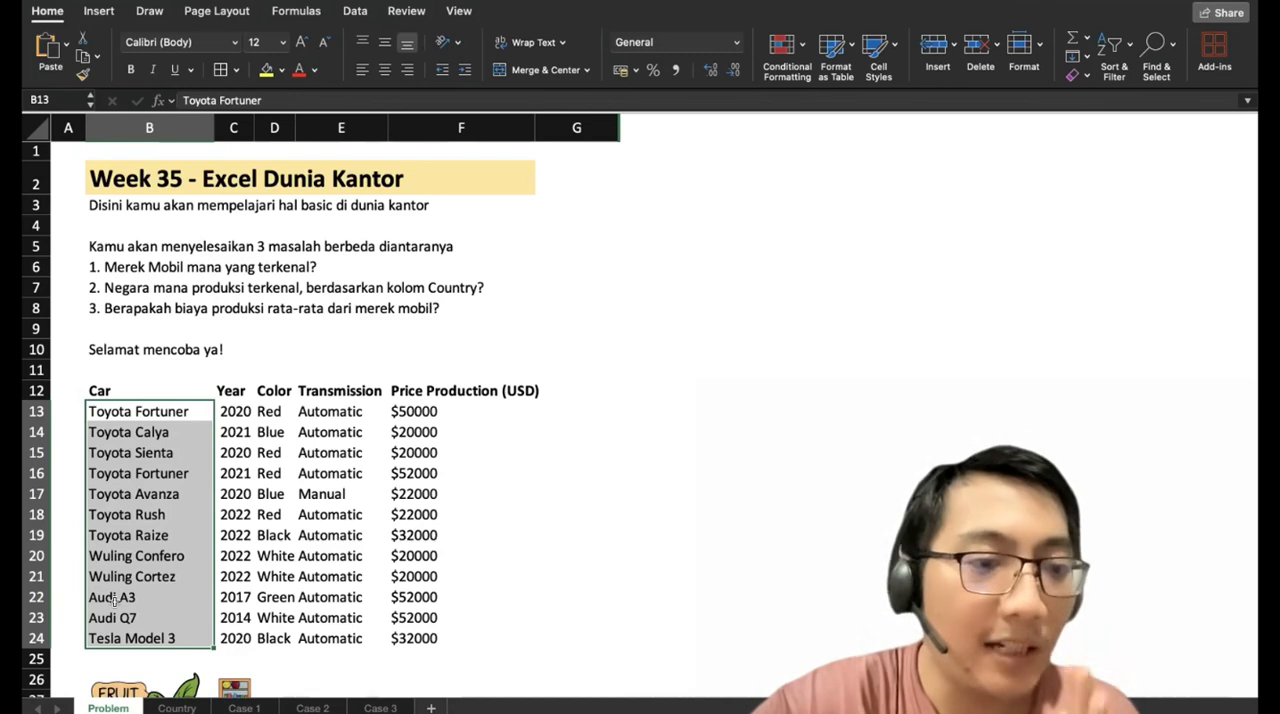
# On the Case 1 sheet, add the column header "Brand" in G8 beside Price Production (USD).
pyautogui.click(232, 708)
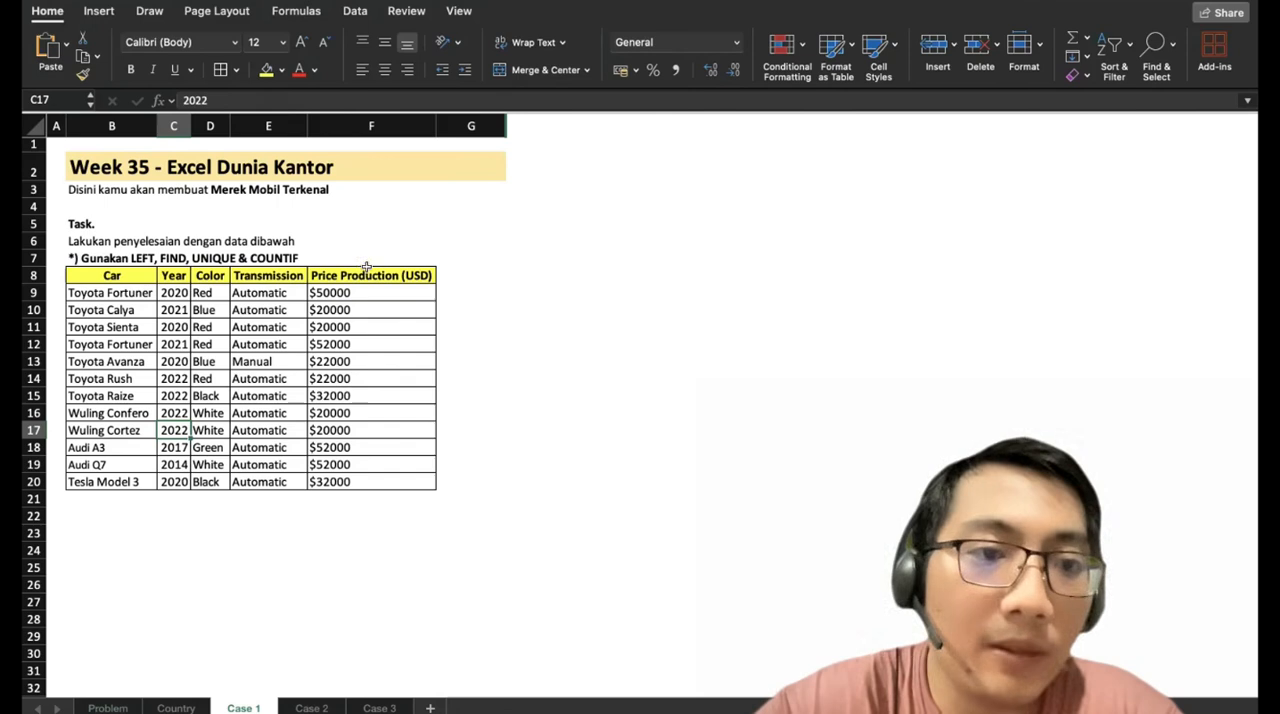
pyautogui.click(448, 273)
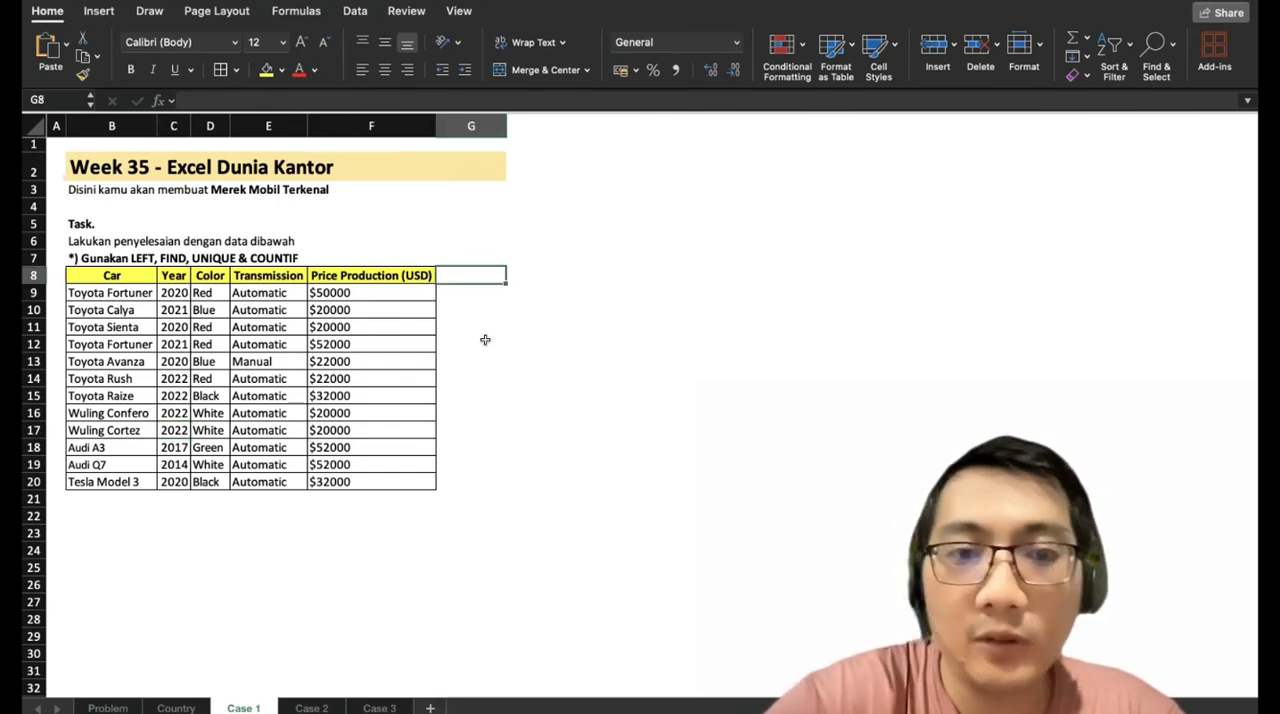
pyautogui.write('Brand')
pyautogui.press('Return')
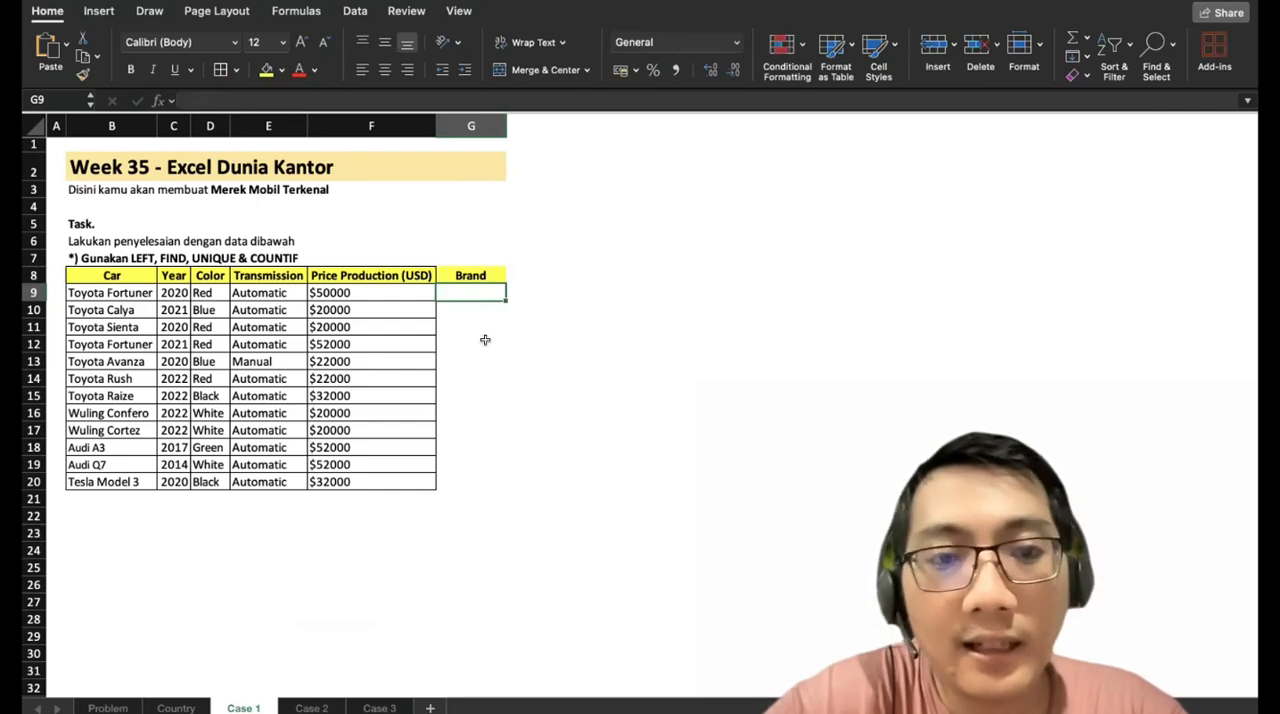
# Enter =FIND(" ";B9) in G9 to locate the space in the car name, and fill it down to G20.
pyautogui.write('=FIND(')
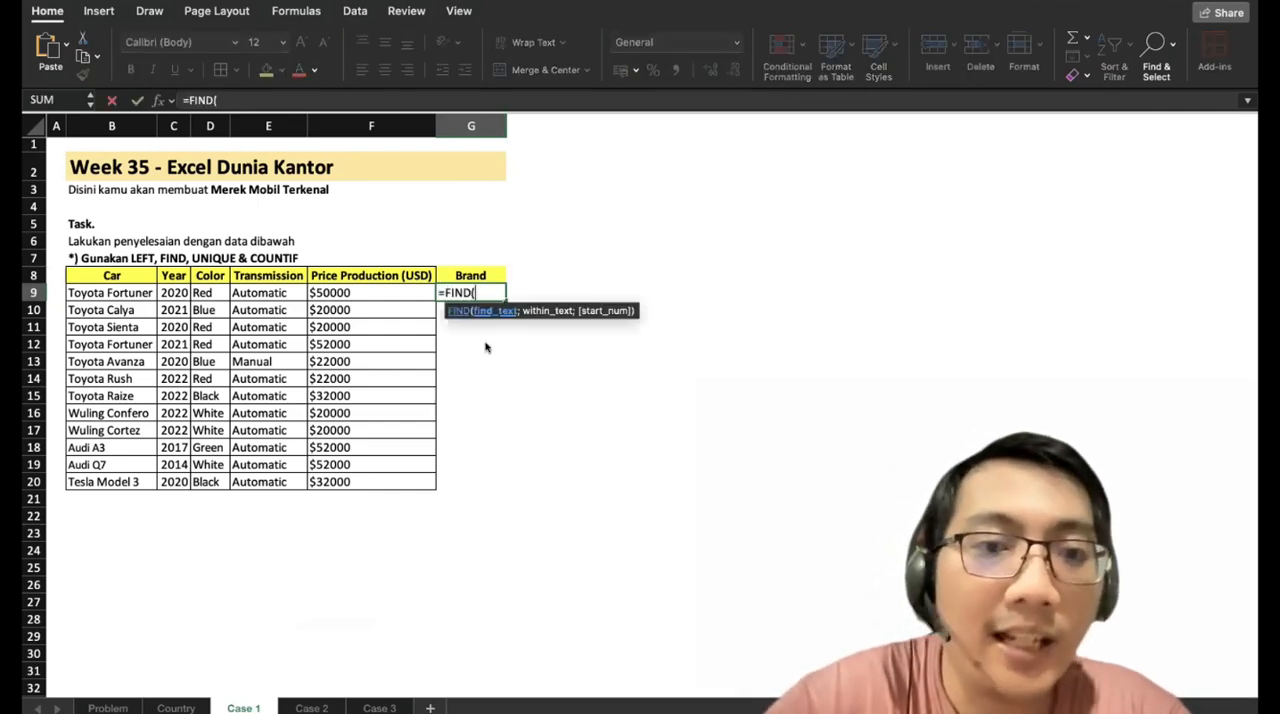
pyautogui.press('Left')
pyautogui.press('Left')
pyautogui.press('Left')
pyautogui.press('Left')
pyautogui.press('Left')
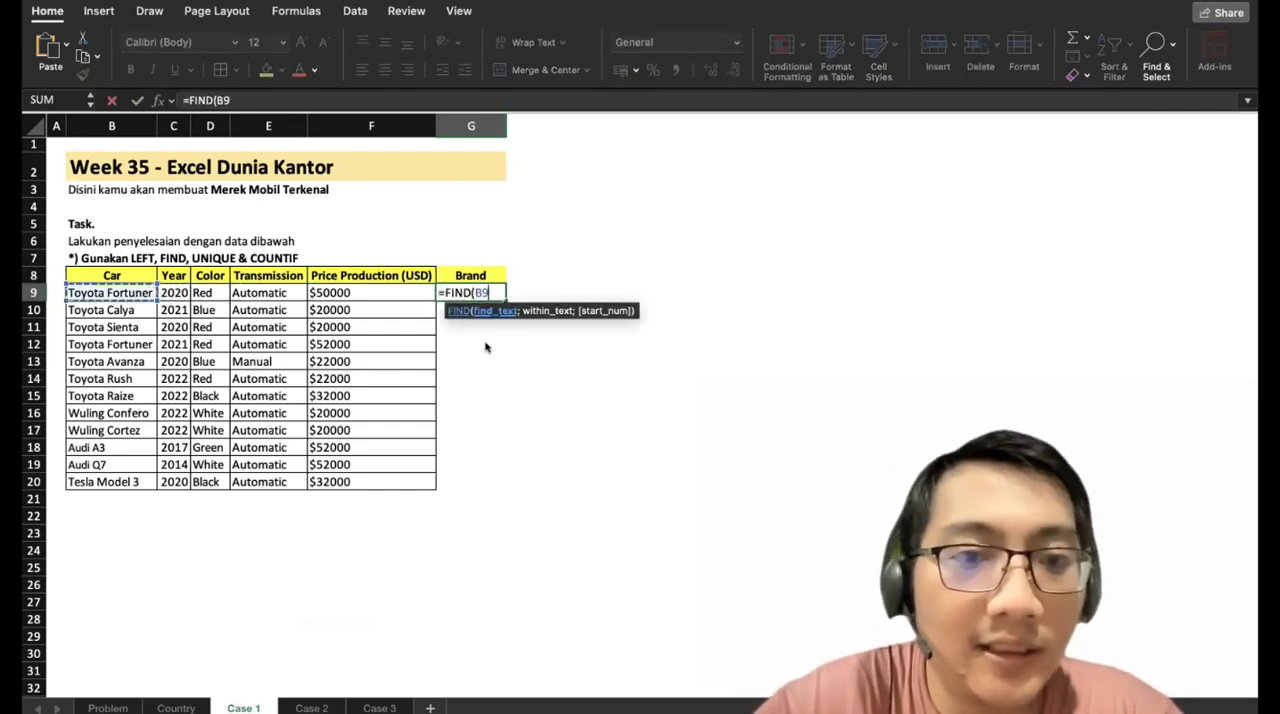
pyautogui.write(';')
pyautogui.press('BackSpace')
pyautogui.press('BackSpace')
pyautogui.press('BackSpace')
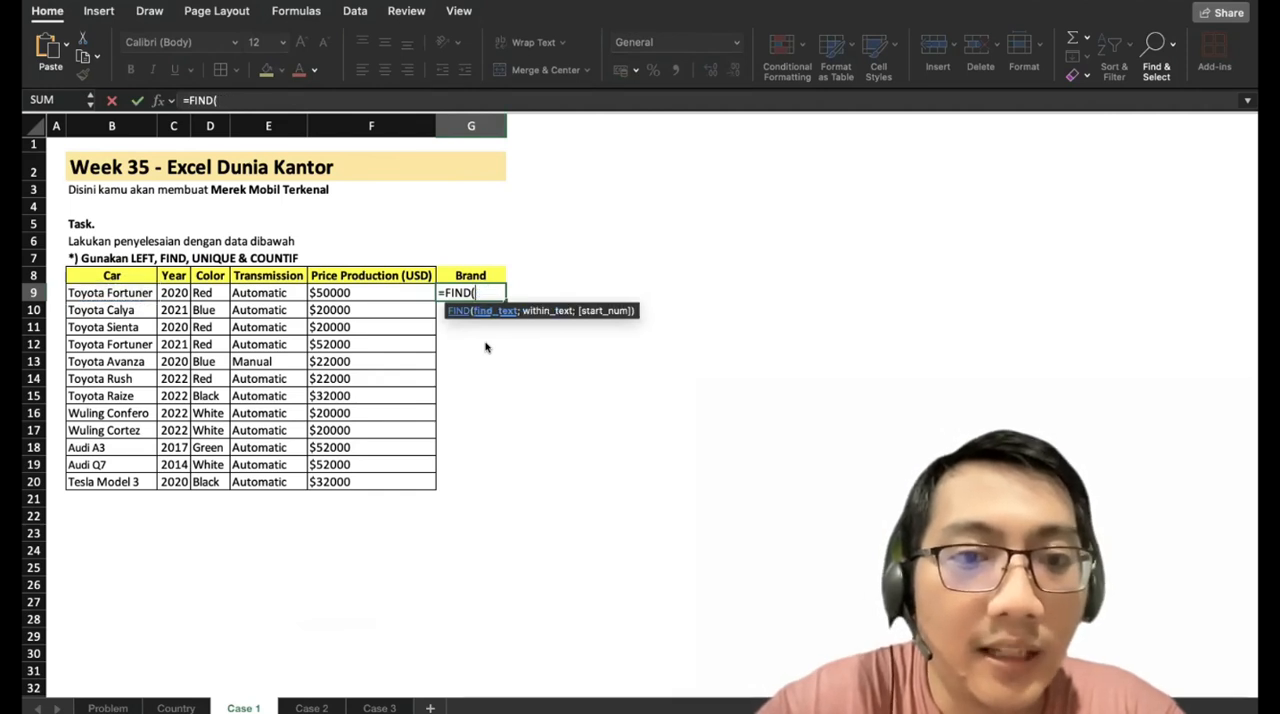
pyautogui.write('" ";')
pyautogui.press('Left')
pyautogui.press('Left')
pyautogui.press('Left')
pyautogui.press('Left')
pyautogui.press('Left')
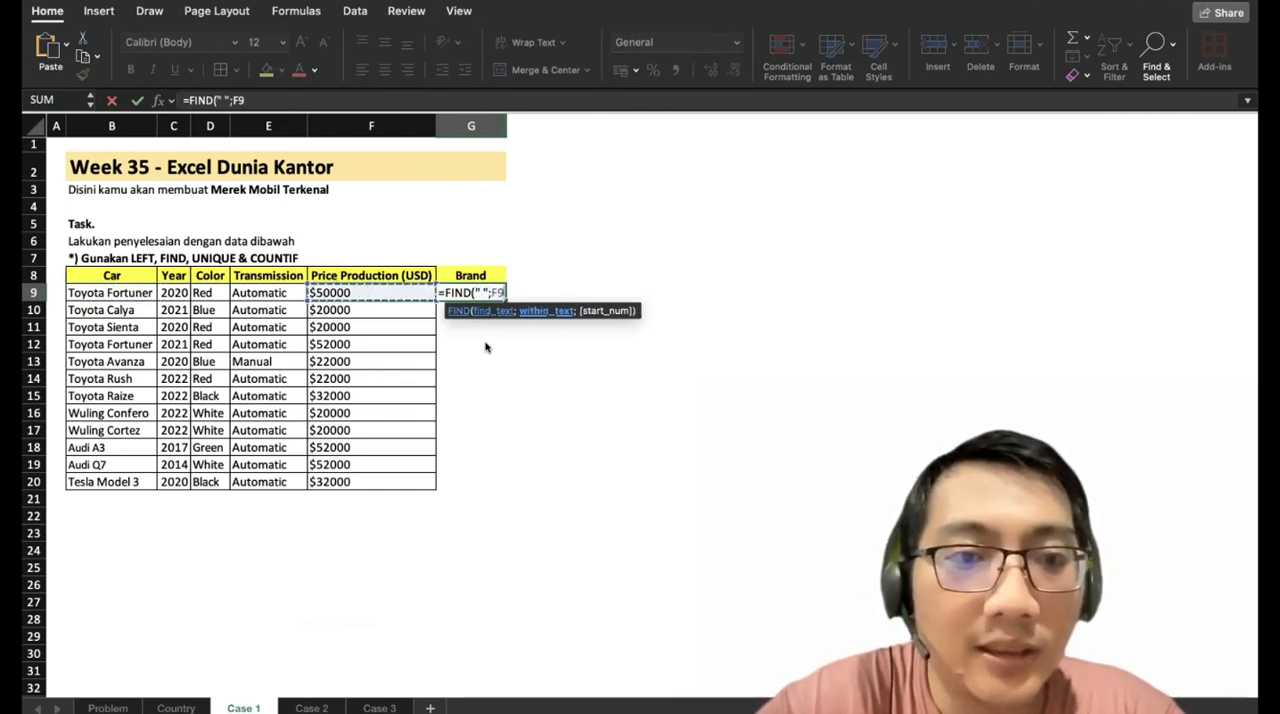
pyautogui.write(')')
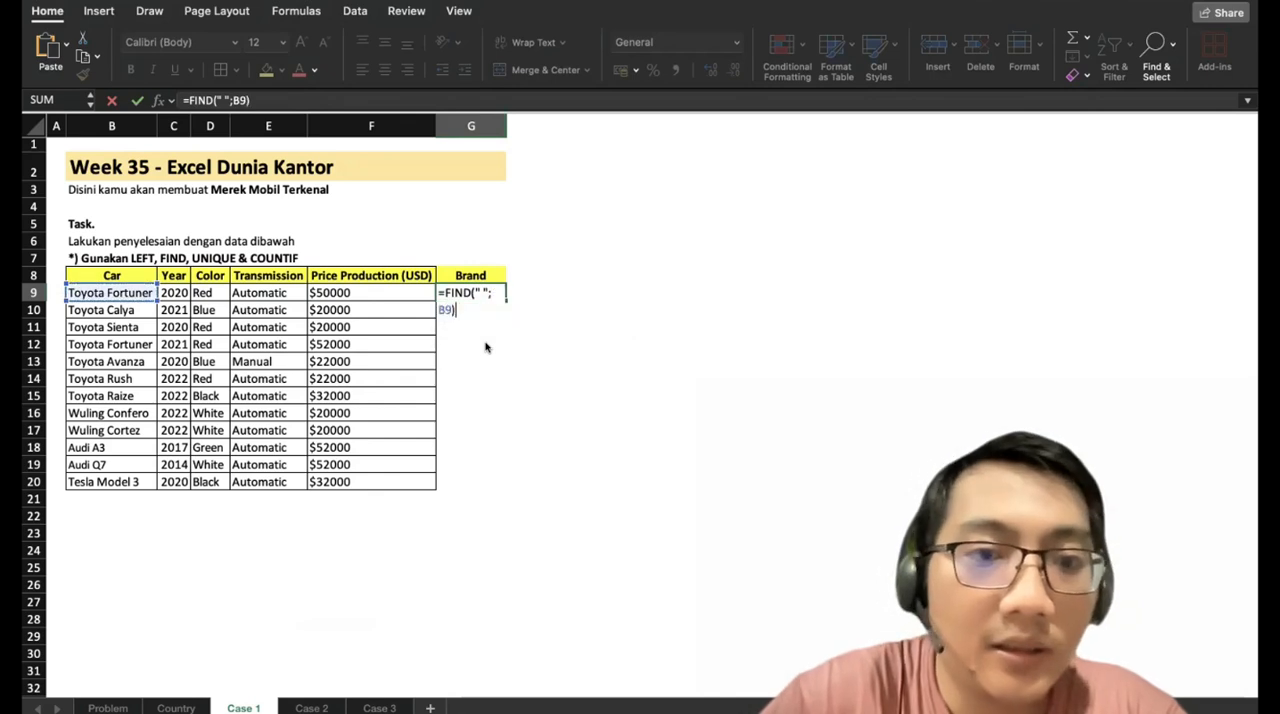
pyautogui.press('Return')
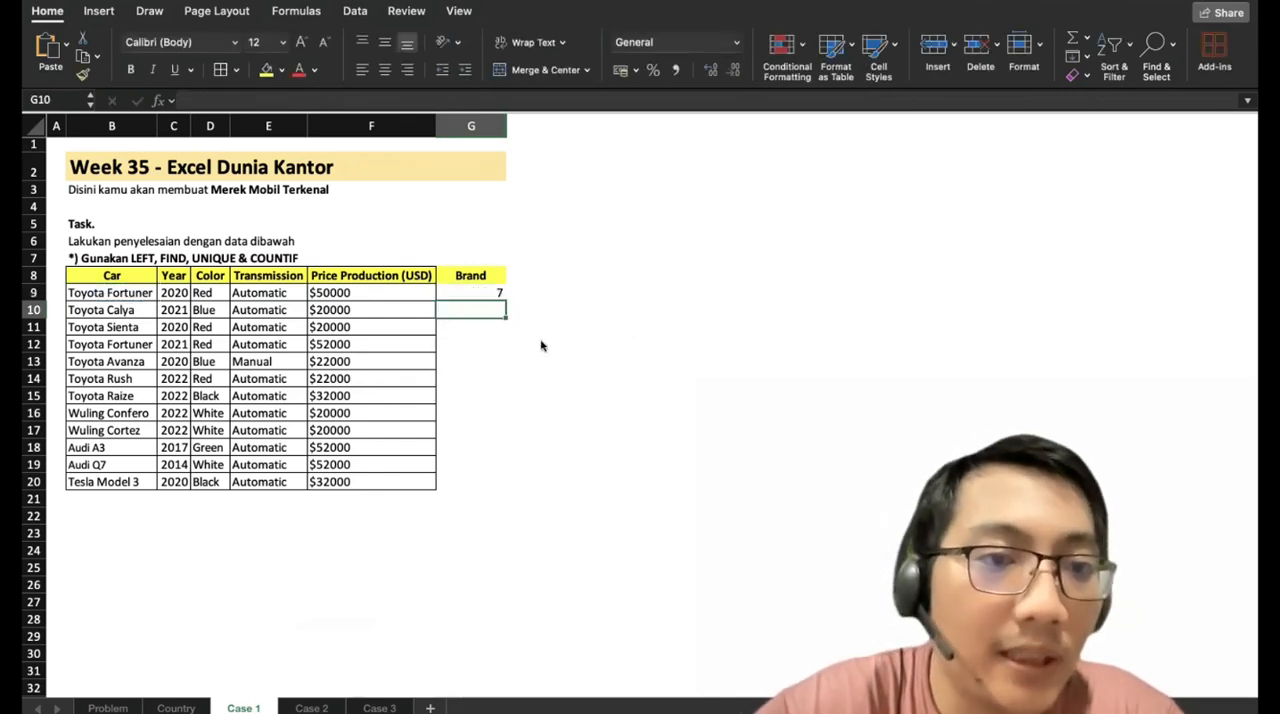
pyautogui.click(488, 293)
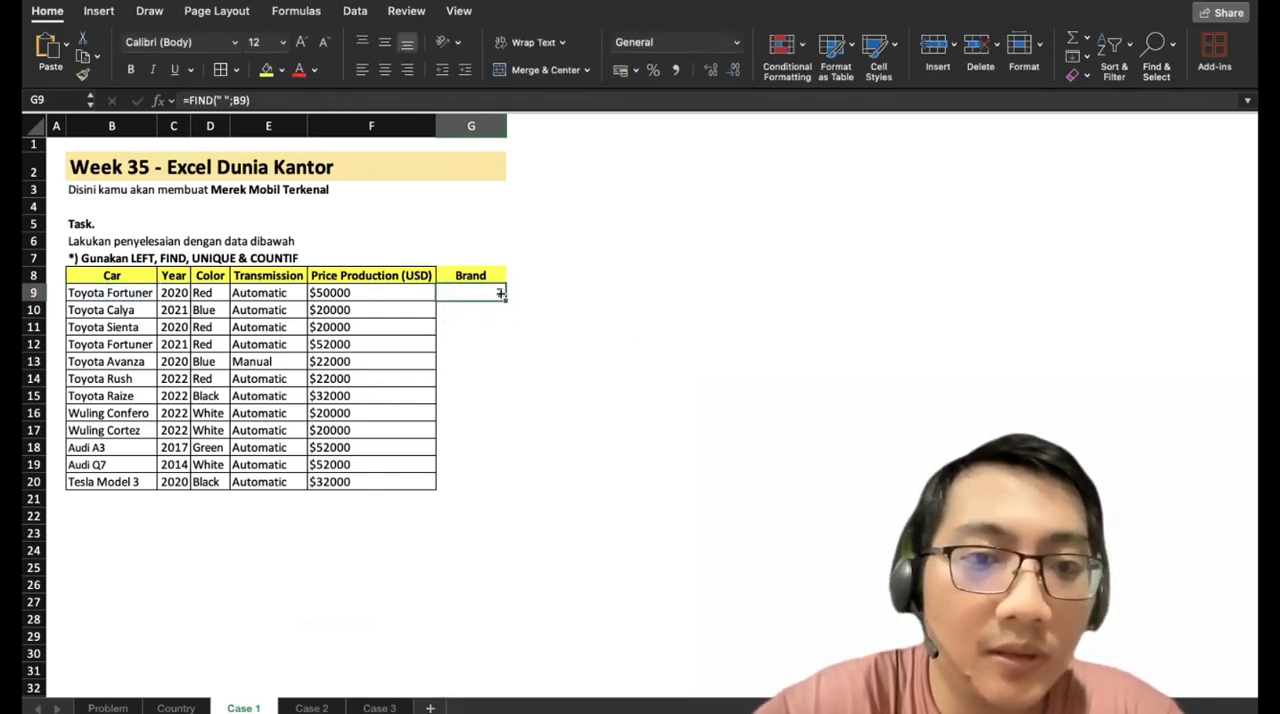
pyautogui.moveTo(500, 293); pyautogui.dragTo(493, 484)
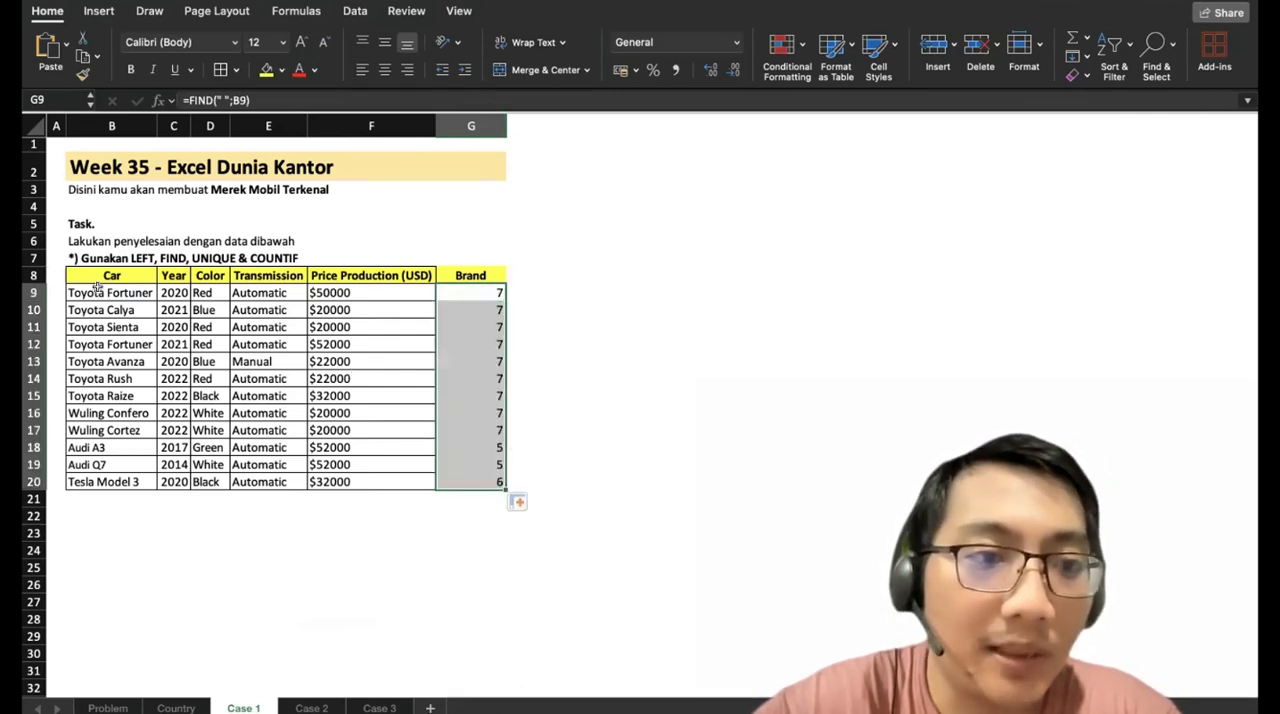
# Append -1 to the FIND formula in G9 and fill the revised formula down to G20.
pyautogui.click(450, 291)
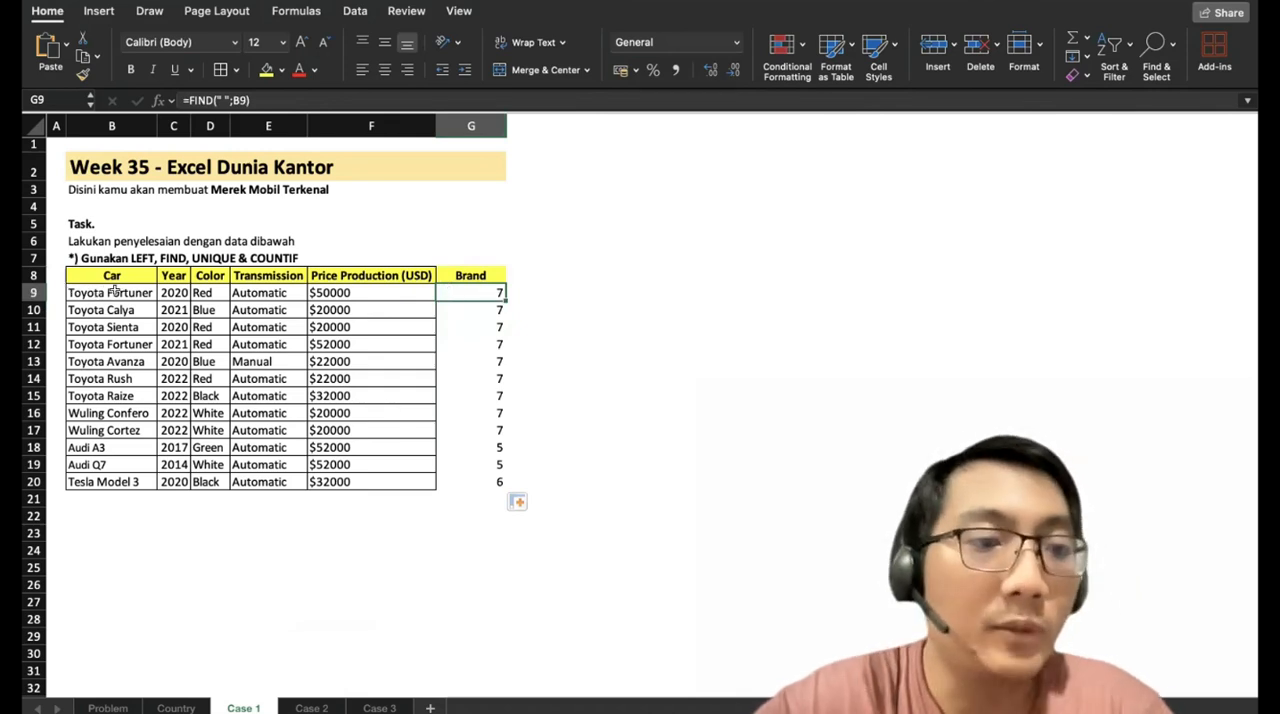
pyautogui.click(277, 99)
pyautogui.write('-1')
pyautogui.press('Return')
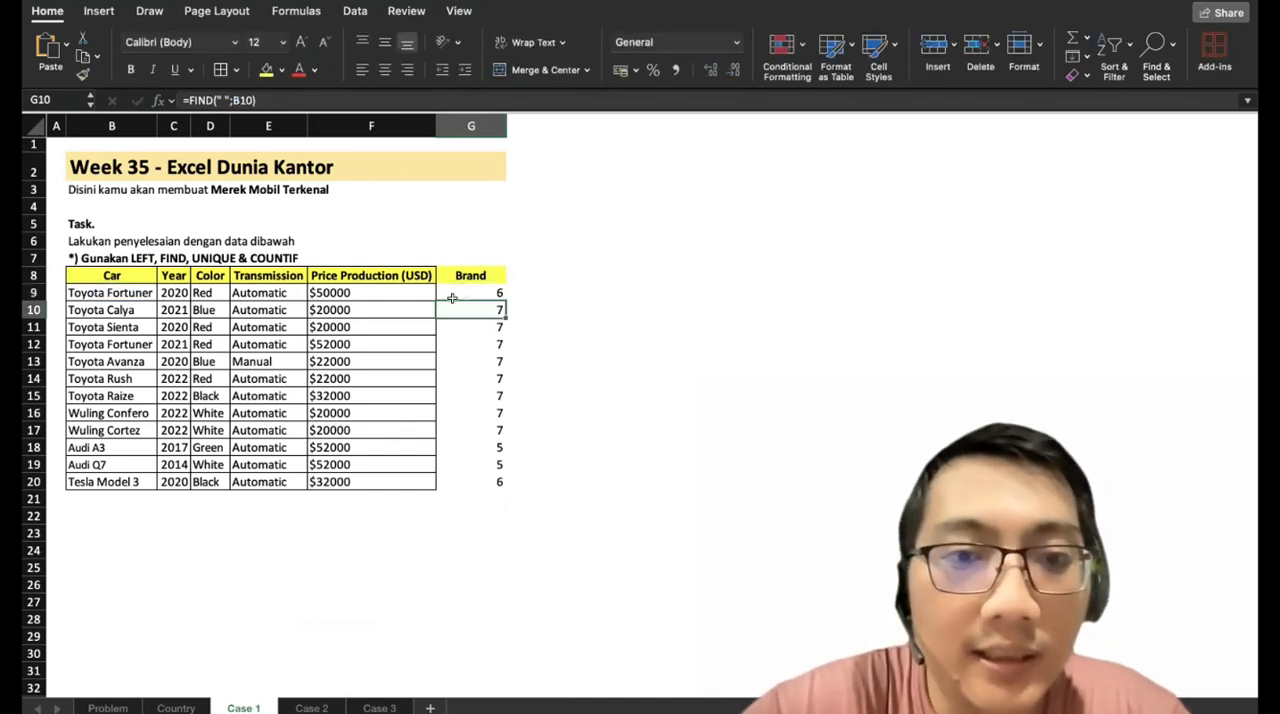
pyautogui.click(497, 293)
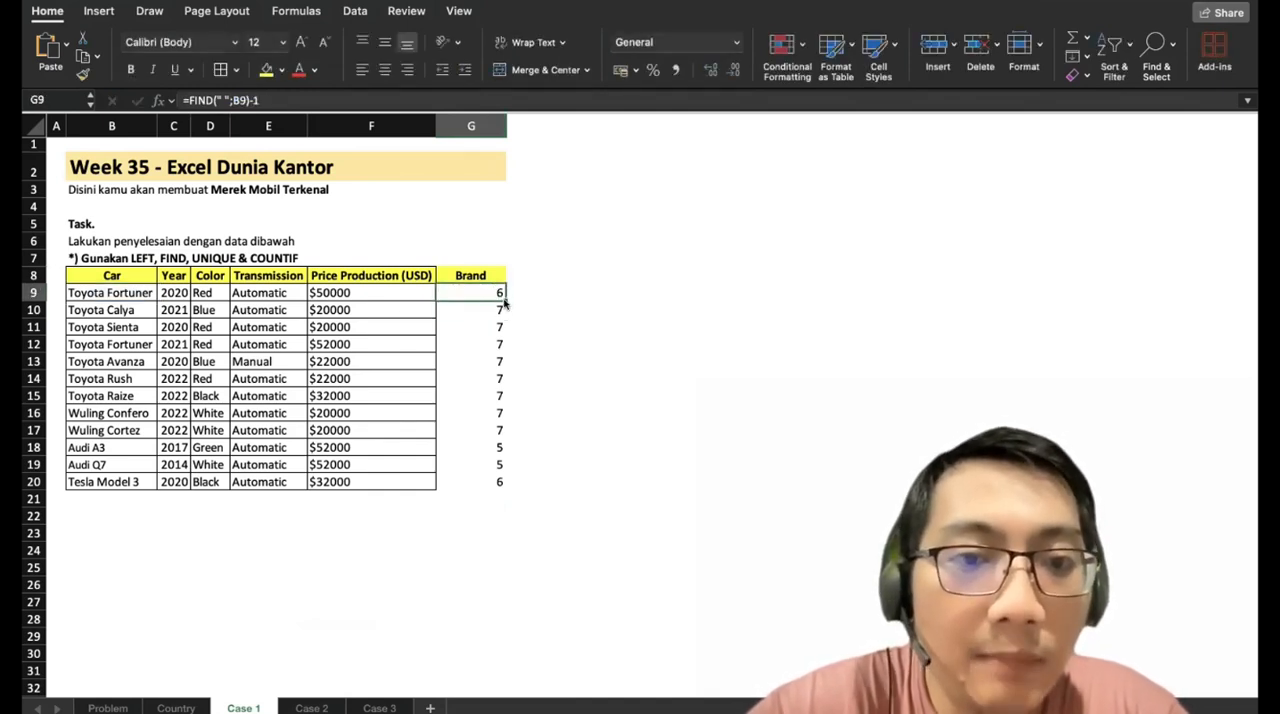
pyautogui.moveTo(499, 293); pyautogui.dragTo(499, 488)
# Enter the letters T, O, Y, O, T, A one per cell in B23:B28 below the table.
pyautogui.click(95, 534)
pyautogui.write('T')
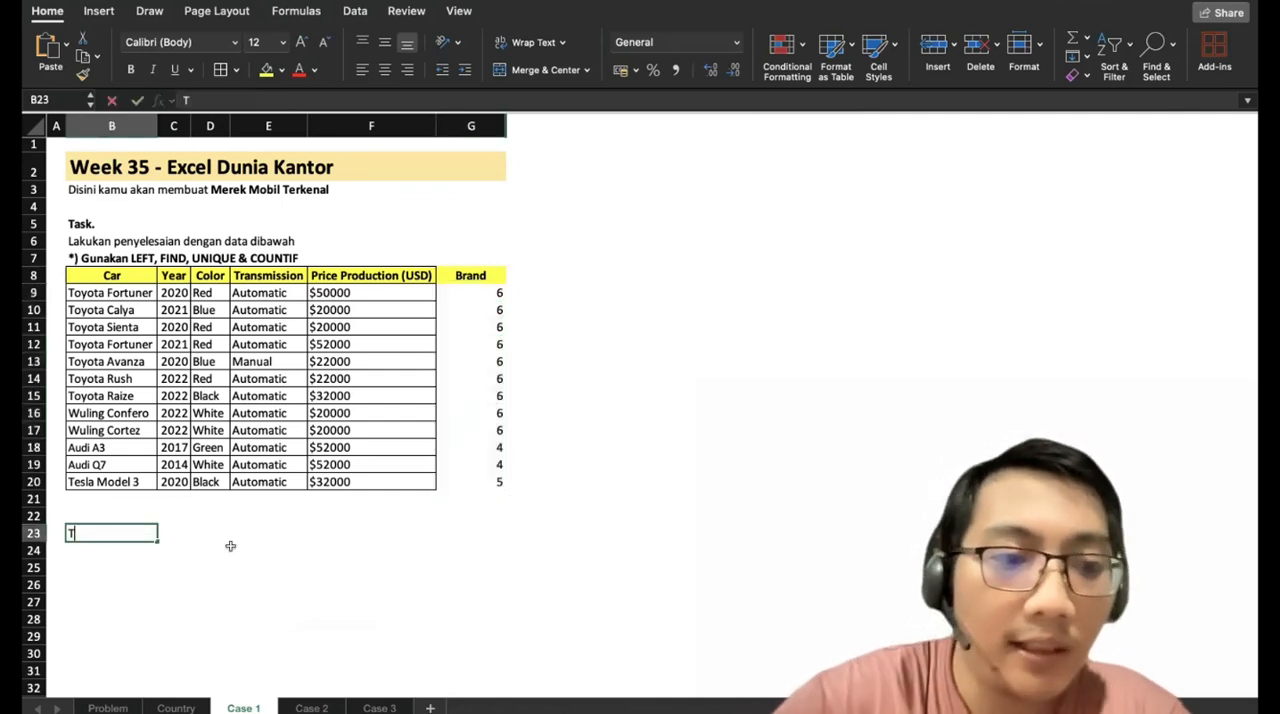
pyautogui.press('Return')
pyautogui.write('O')
pyautogui.press('Return')
pyautogui.write('Y')
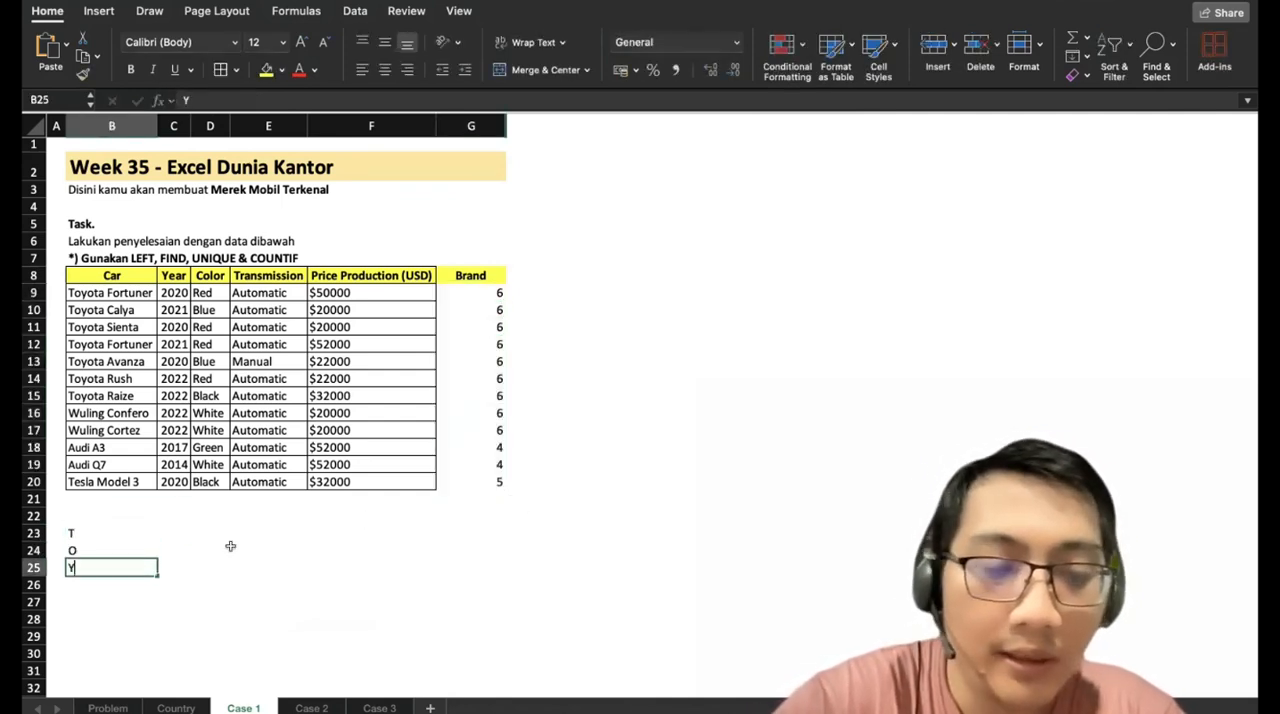
pyautogui.press('Return')
pyautogui.write('O')
pyautogui.press('Return')
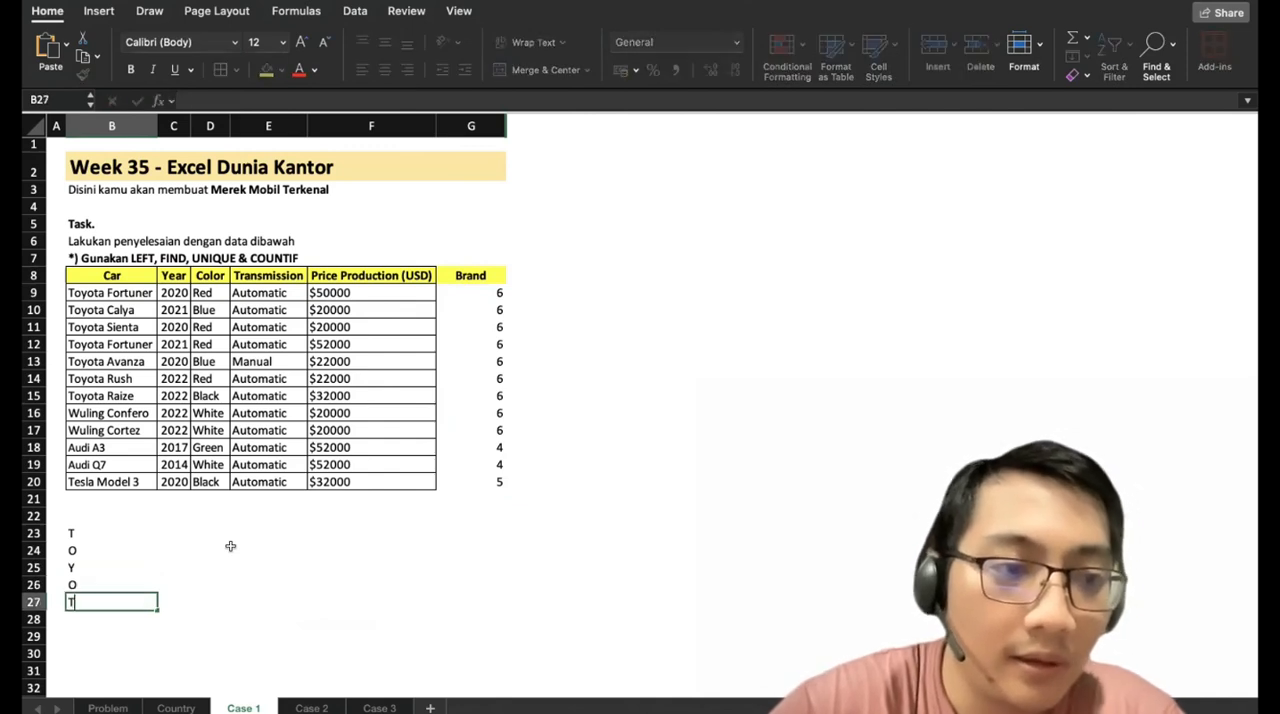
pyautogui.write('T')
pyautogui.press('Return')
pyautogui.write('A')
pyautogui.press('Tab')
# Number the letters by entering 1 through 6 in C23:C28 beside them.
pyautogui.press('Up')
pyautogui.press('Up')
pyautogui.press('Up')
pyautogui.press('Up')
pyautogui.press('Up')
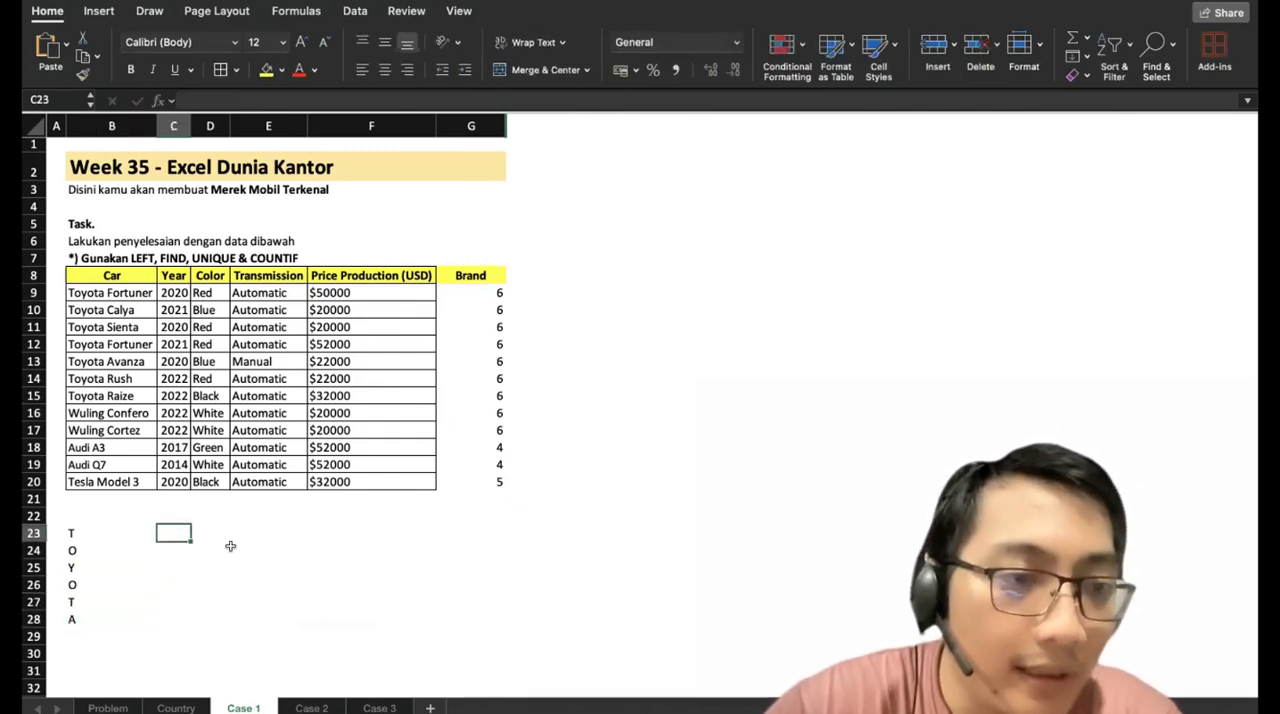
pyautogui.write('1')
pyautogui.press('Return')
pyautogui.write('2 3 4 ')
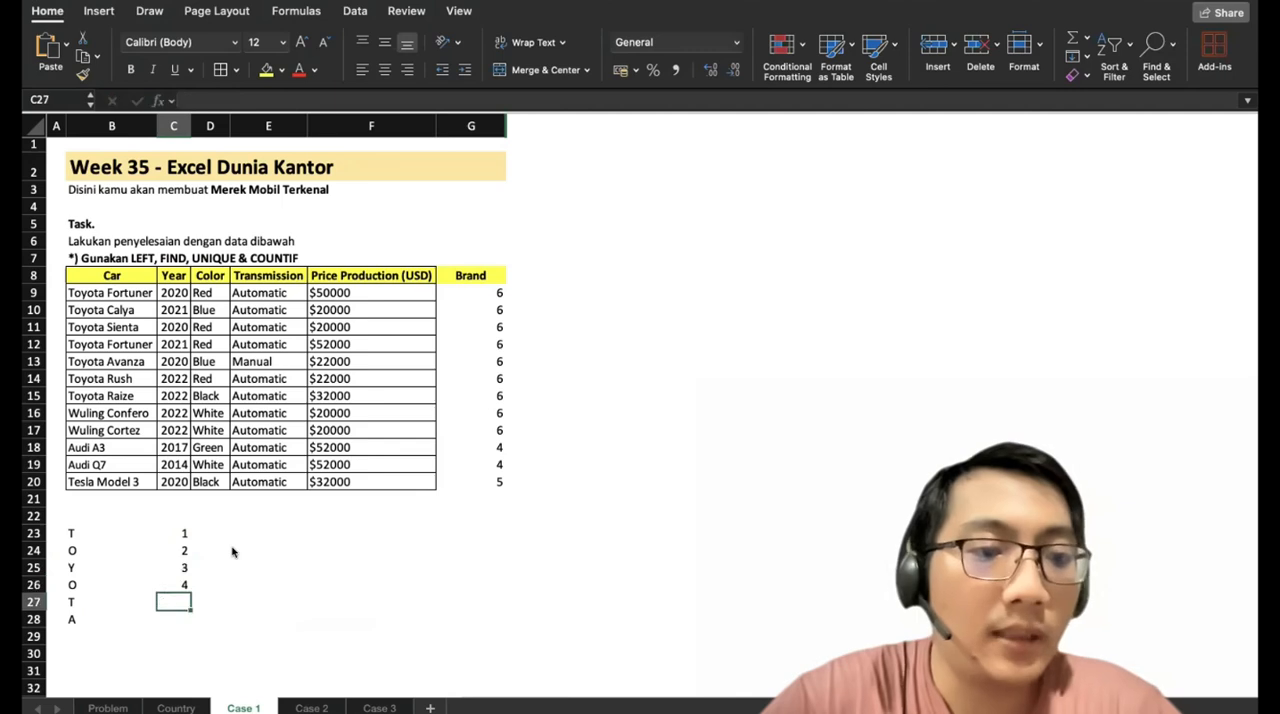
pyautogui.write('5 6')
pyautogui.press('Return')
pyautogui.press('Up')
pyautogui.press('Up')
pyautogui.press('Up')
pyautogui.press('Up')
pyautogui.press('Up')
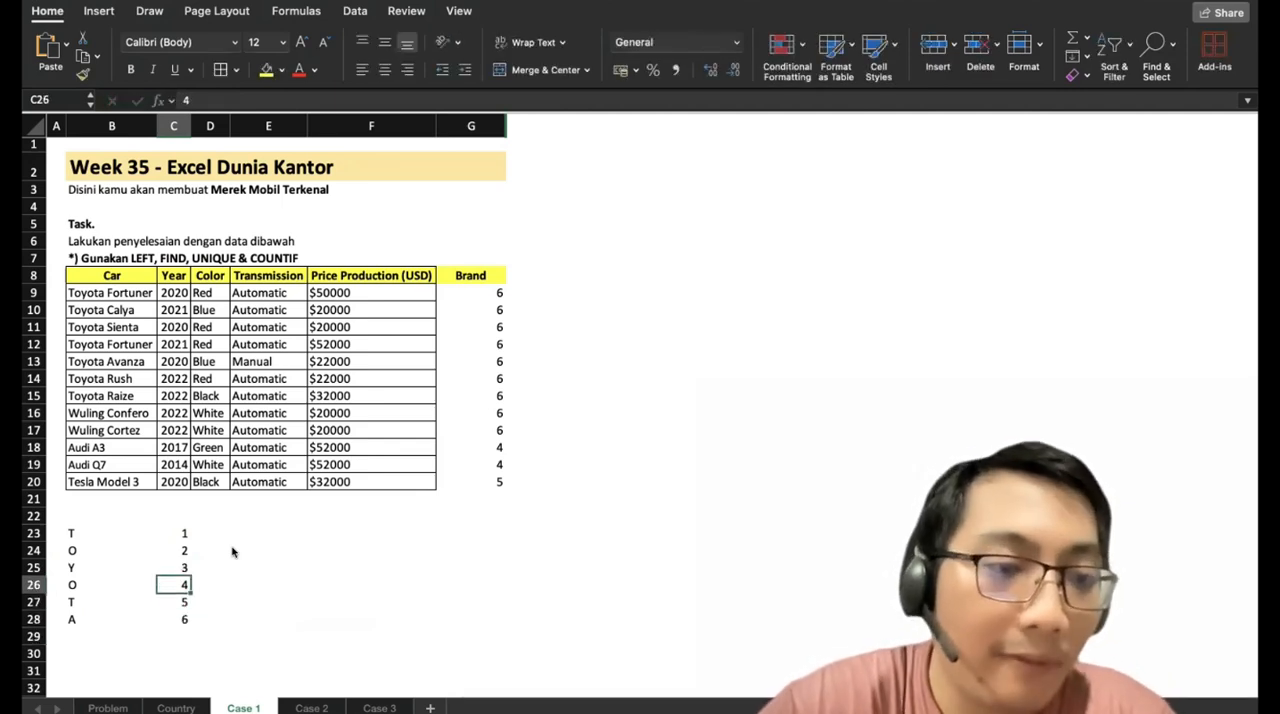
# Clear the practice letters and their numbers from B23:C28 below the table.
pyautogui.press('Up')
pyautogui.press('Down')
pyautogui.press('Down')
pyautogui.press('Down')
pyautogui.press('Down')
pyautogui.press('Down')
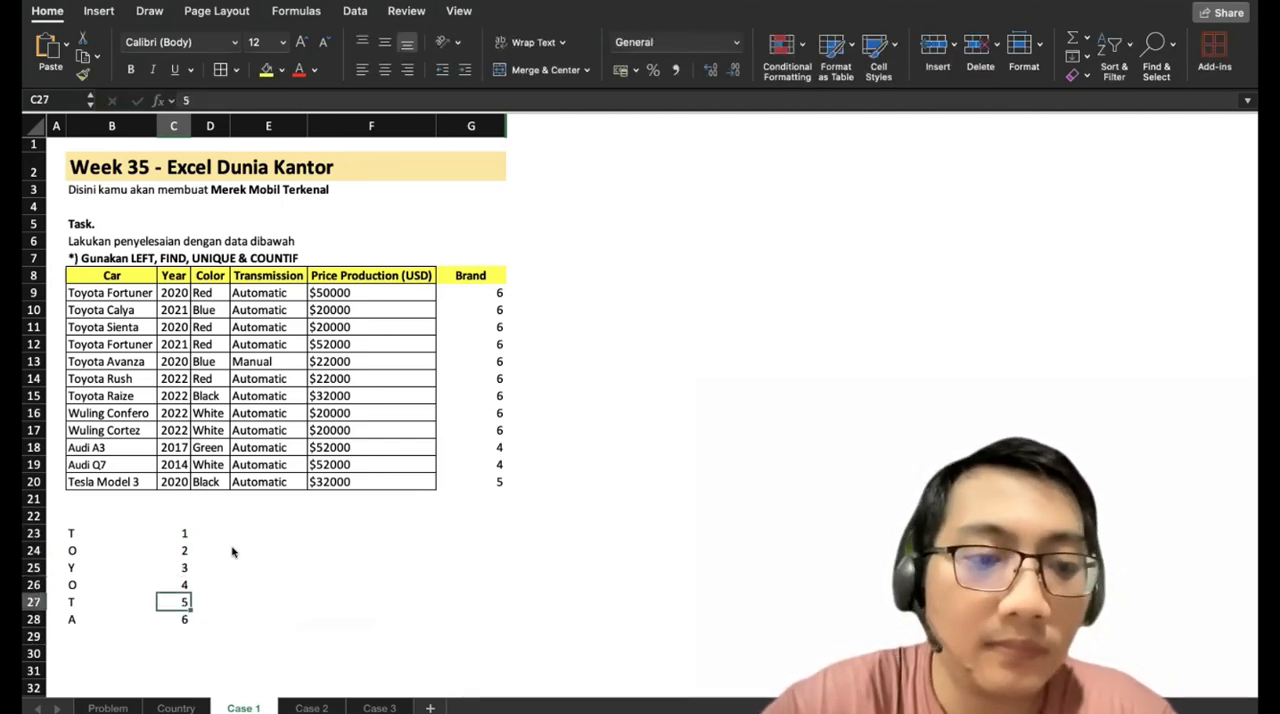
pyautogui.press('Up')
pyautogui.press('Up')
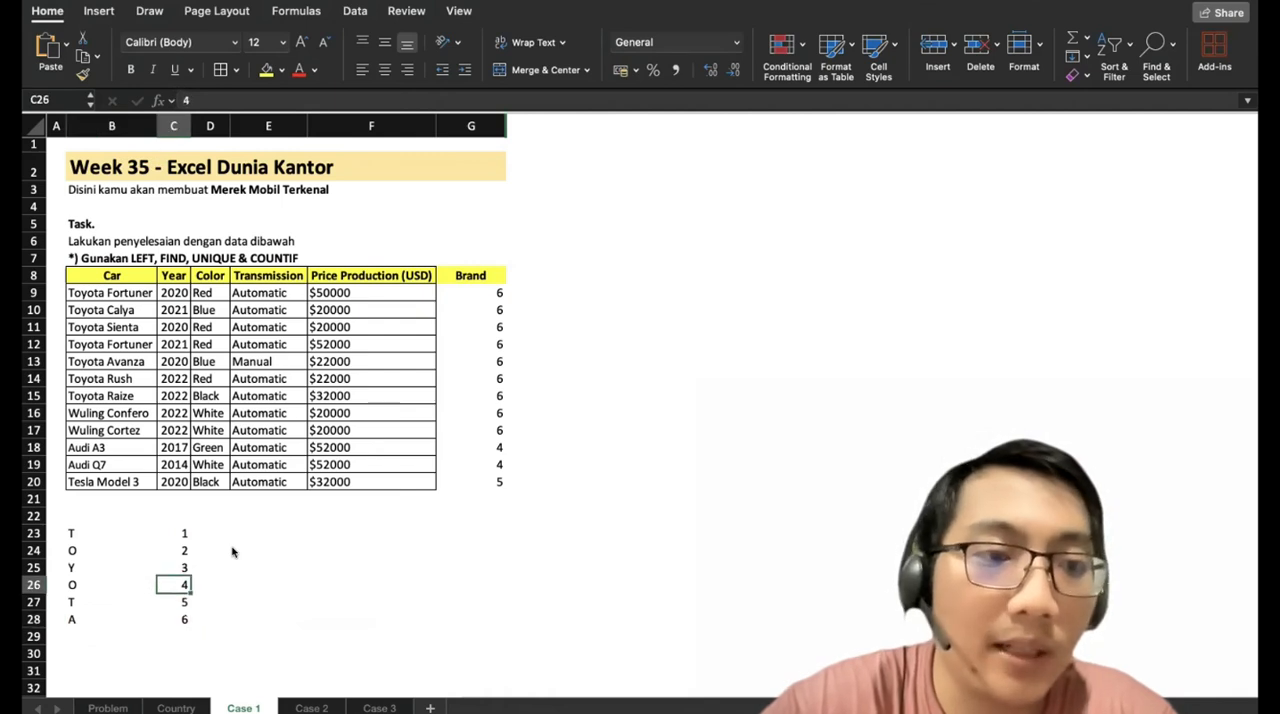
pyautogui.press('Down')
pyautogui.press('Down')
pyautogui.hotkey('shift', 'Left')
pyautogui.hotkey('shift', 'Up')
pyautogui.hotkey('shift', 'Up')
pyautogui.hotkey('shift', 'Up')
pyautogui.hotkey('shift', 'Up')
pyautogui.hotkey('shift', 'Up')
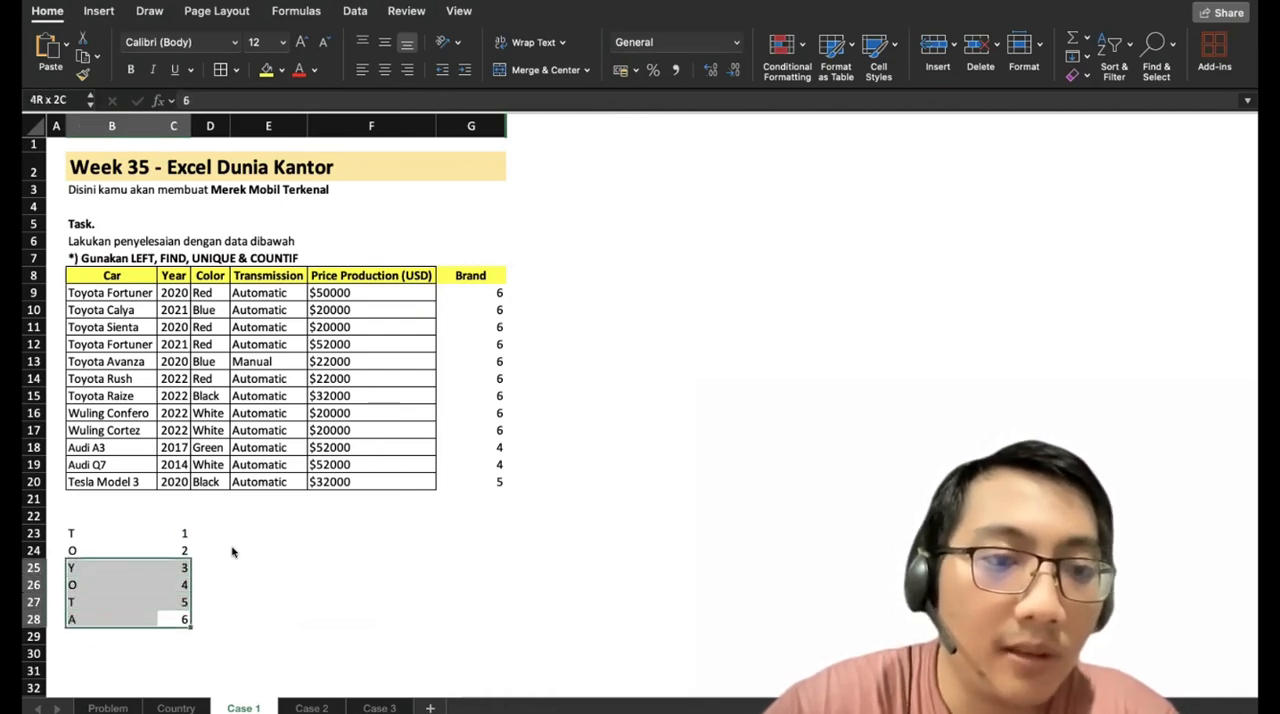
pyautogui.press('Delete')
# Wrap the FIND formula in G9 in LEFT so it reads =LEFT(B9;FIND(" ";B9)-1).
pyautogui.click(449, 291)
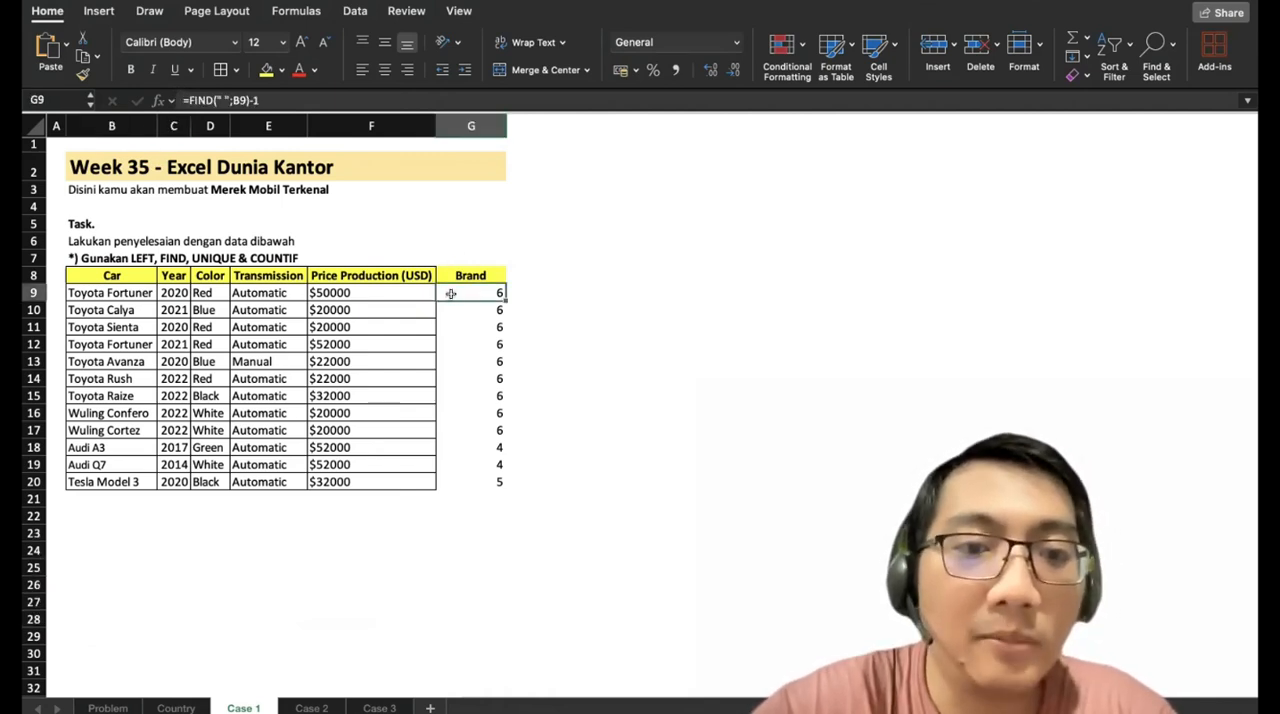
pyautogui.click(187, 100)
pyautogui.write('LEFT')
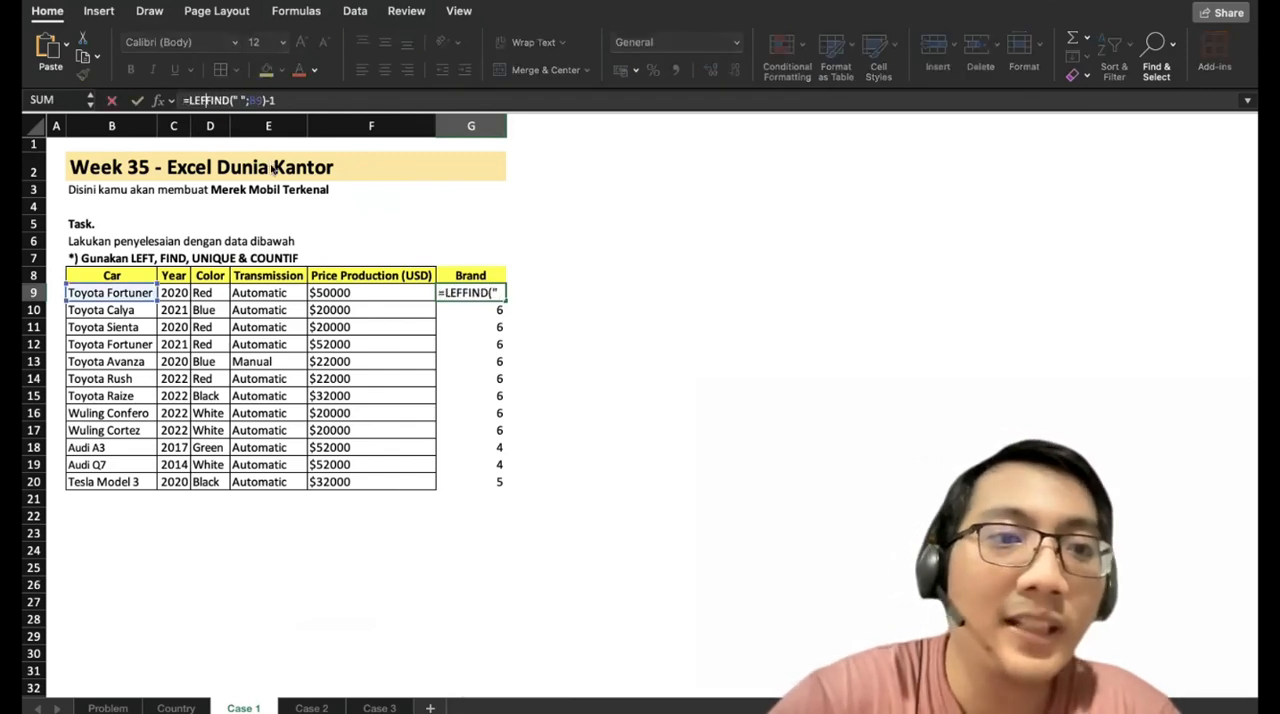
pyautogui.write('(')
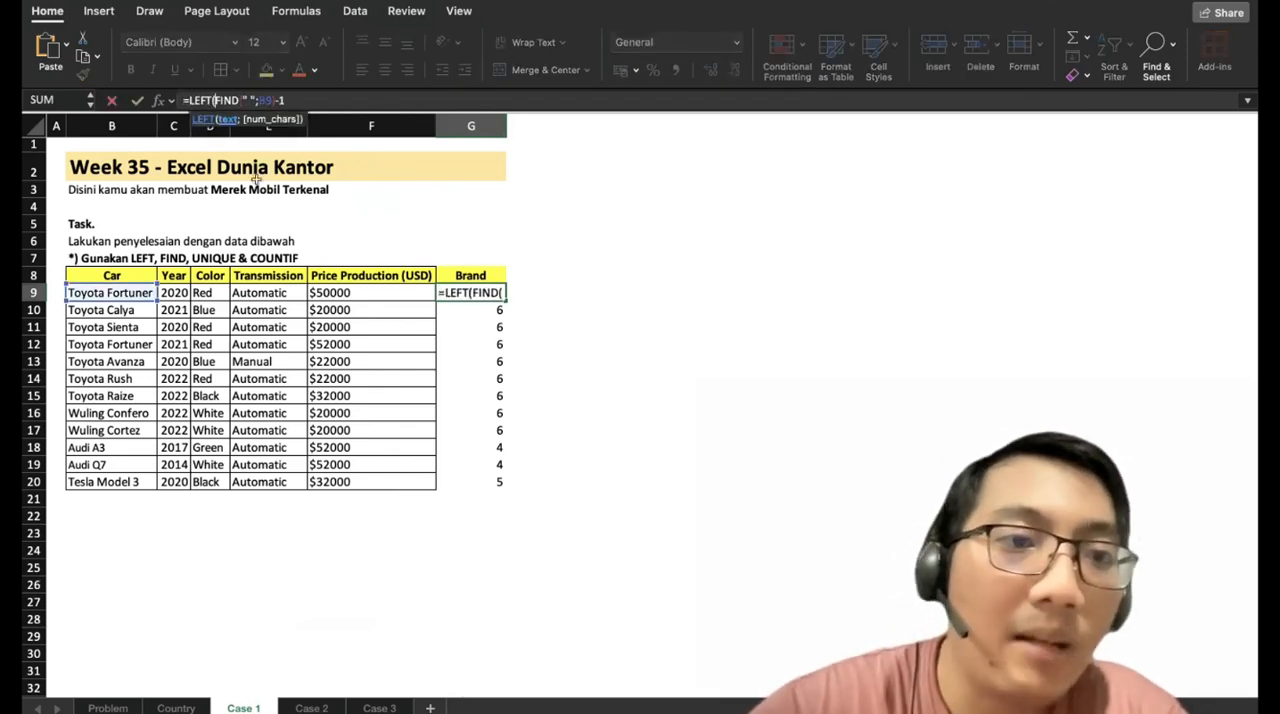
pyautogui.click(118, 291)
pyautogui.write(';')
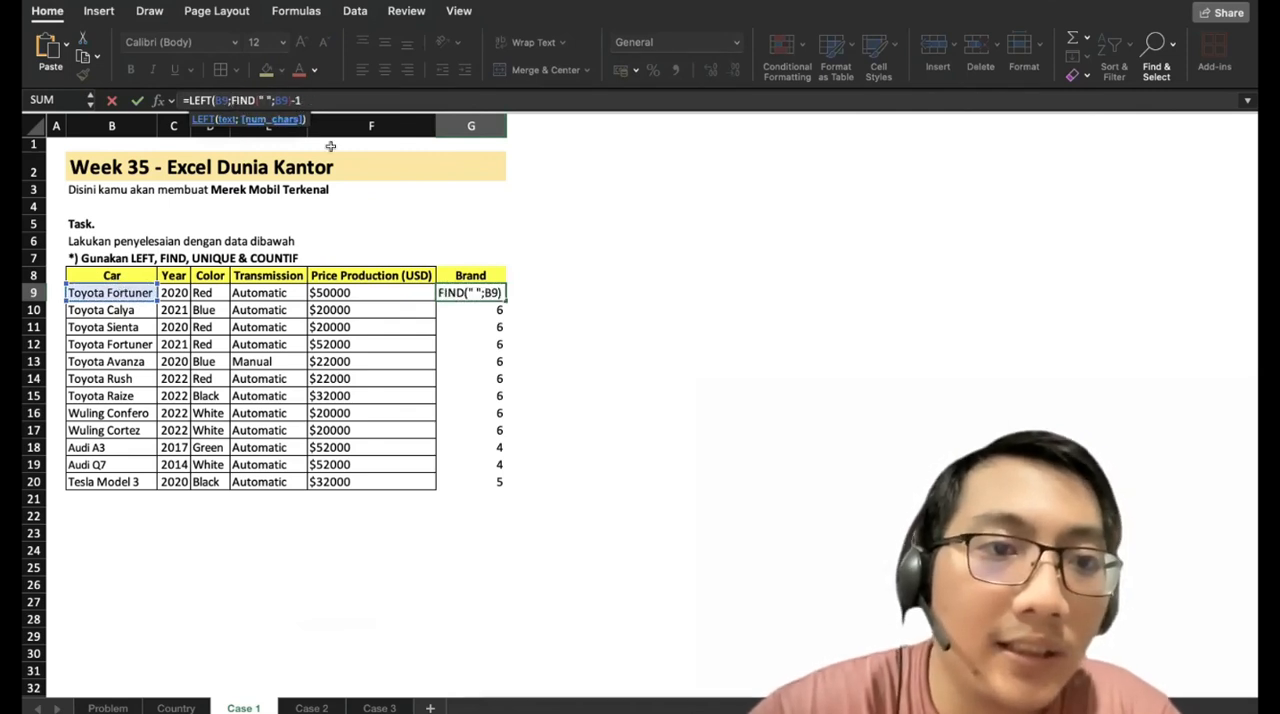
pyautogui.click(340, 100)
pyautogui.write(')')
pyautogui.press('Return')
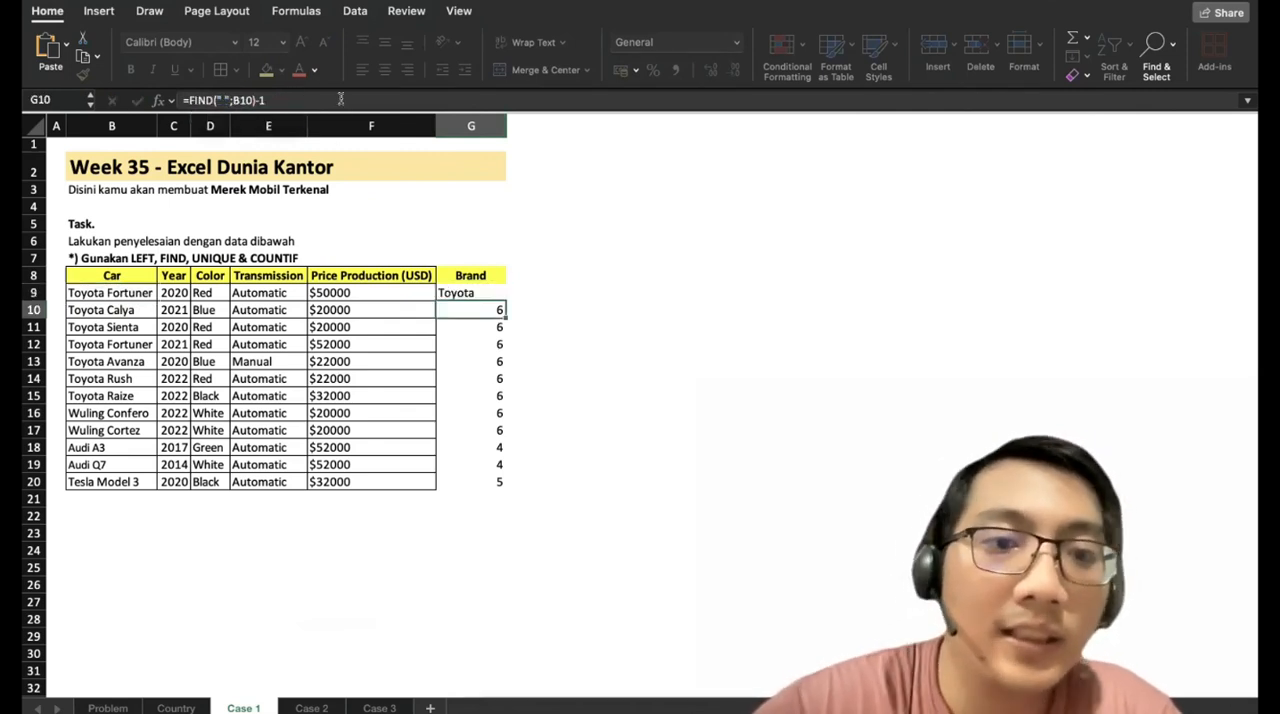
# Fill the LEFT formula from G9 down to G20 and apply all borders to F8:G20.
pyautogui.click(491, 295)
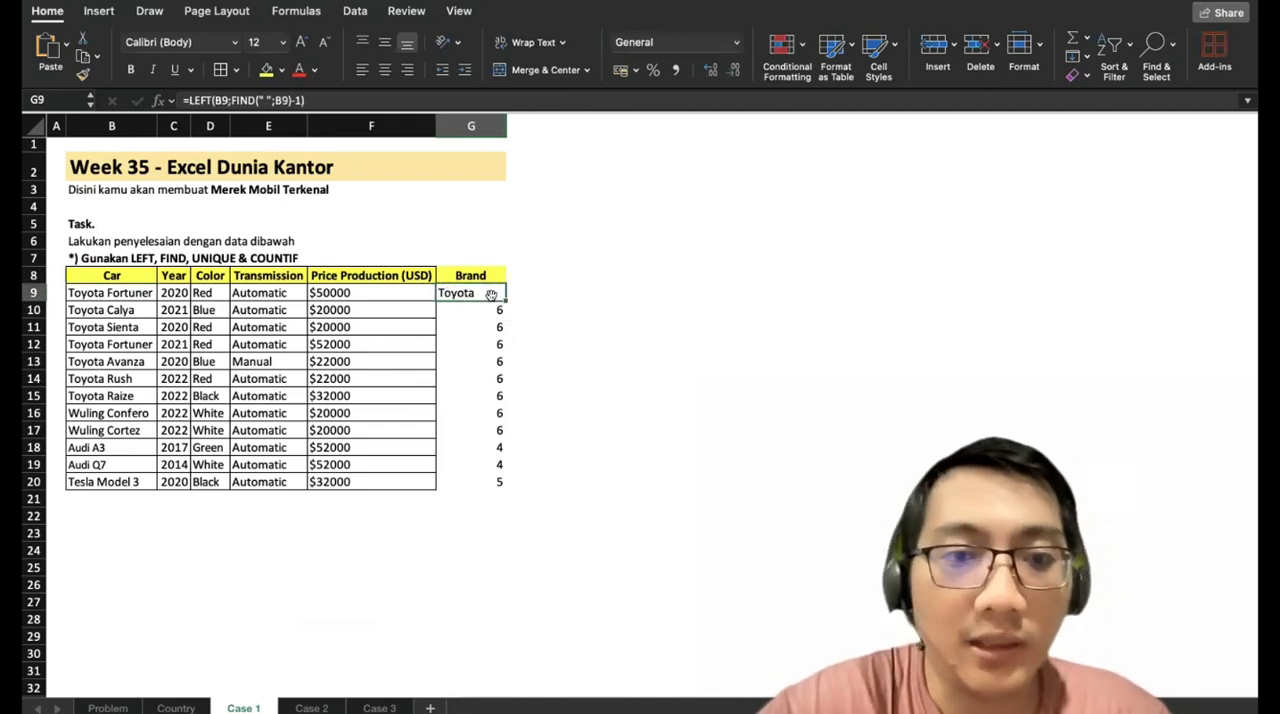
pyautogui.moveTo(499, 296); pyautogui.dragTo(502, 482)
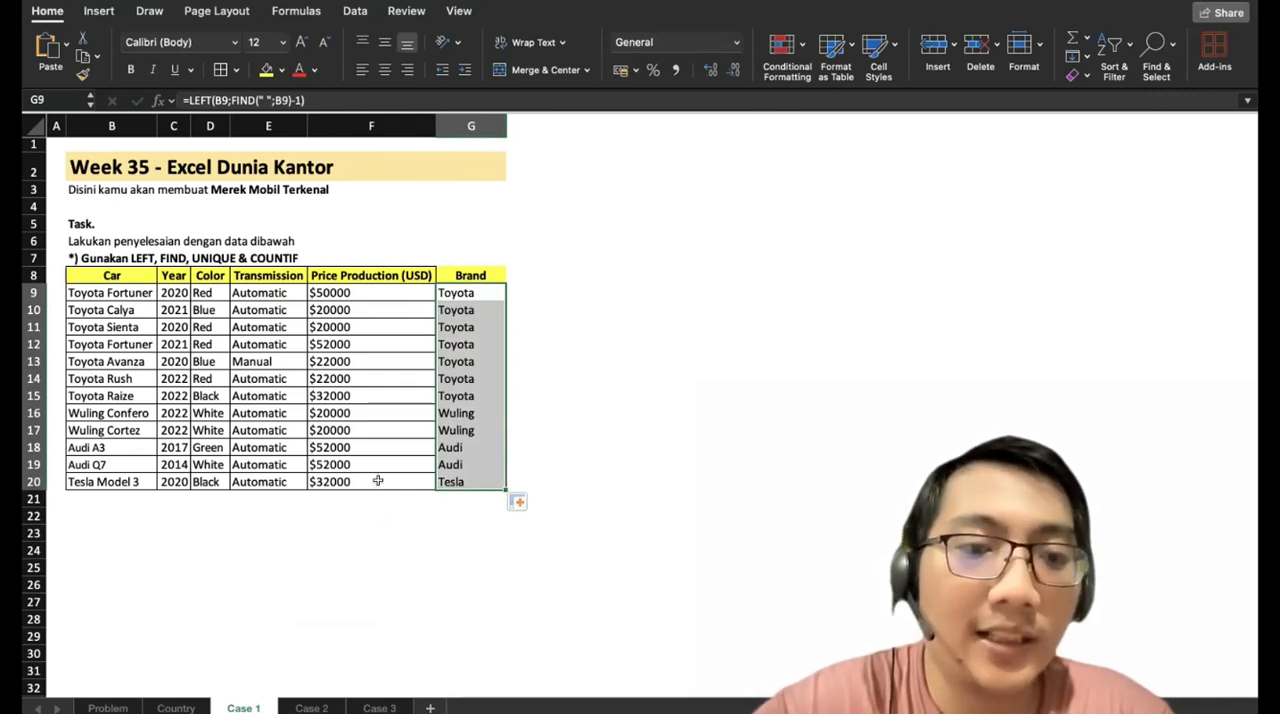
pyautogui.moveTo(472, 262); pyautogui.dragTo(385, 471)
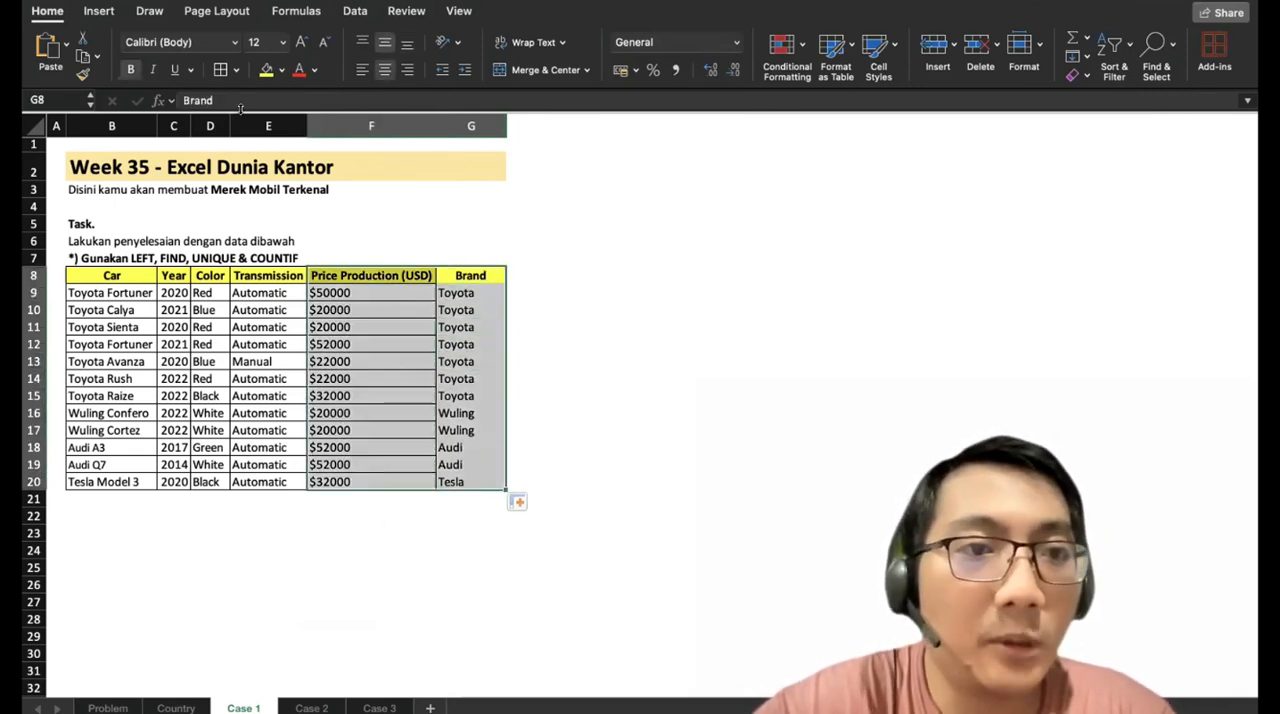
pyautogui.click(205, 514)
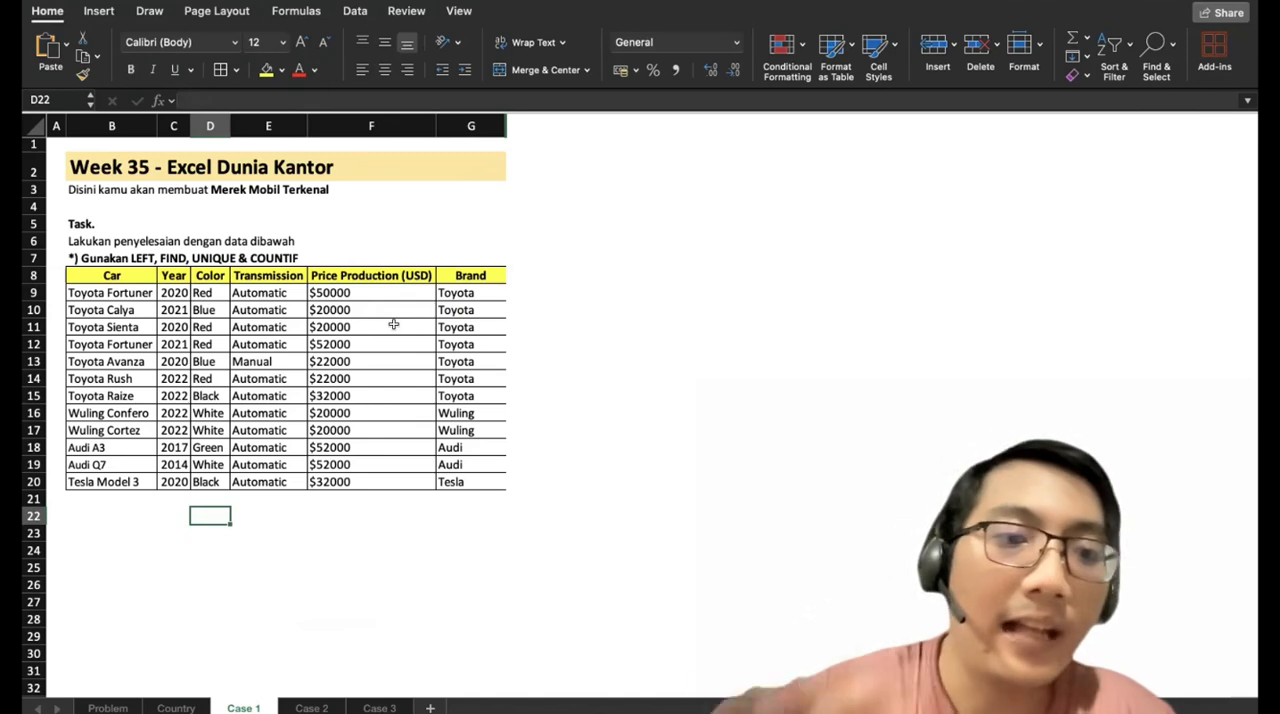
# Enter the heading Unique in B22 below the car table.
pyautogui.click(114, 517)
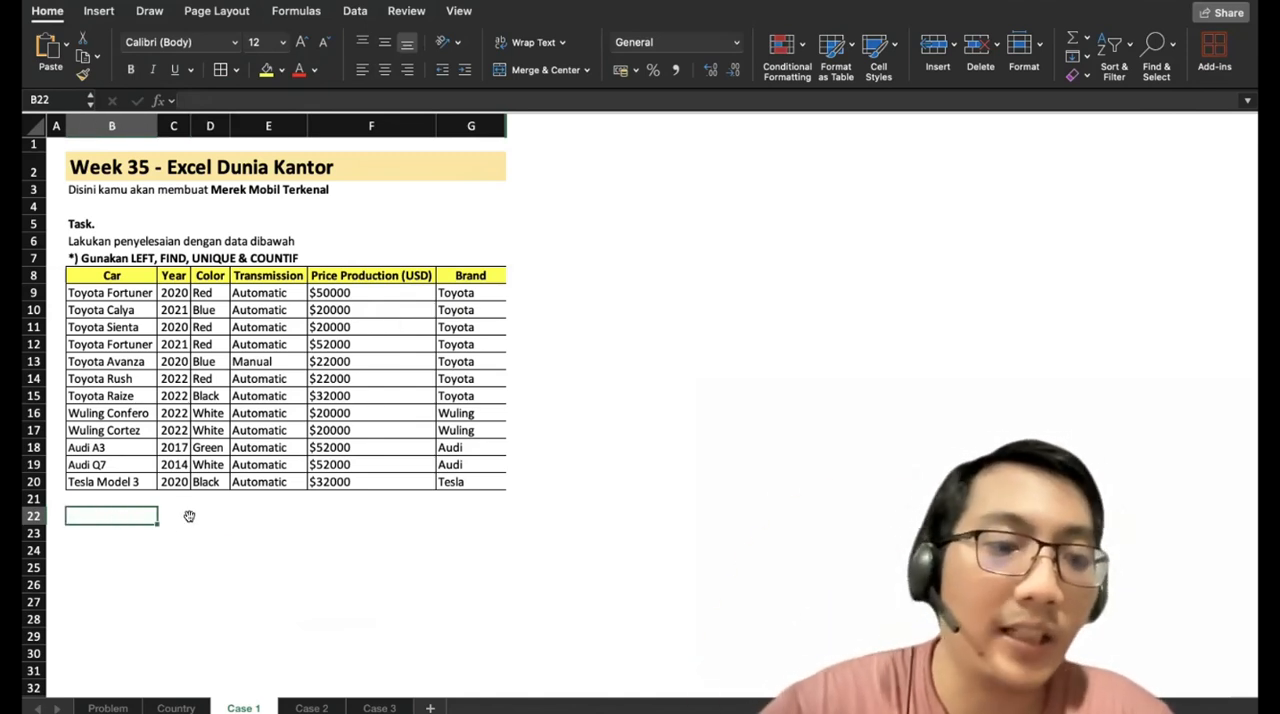
pyautogui.write('U')
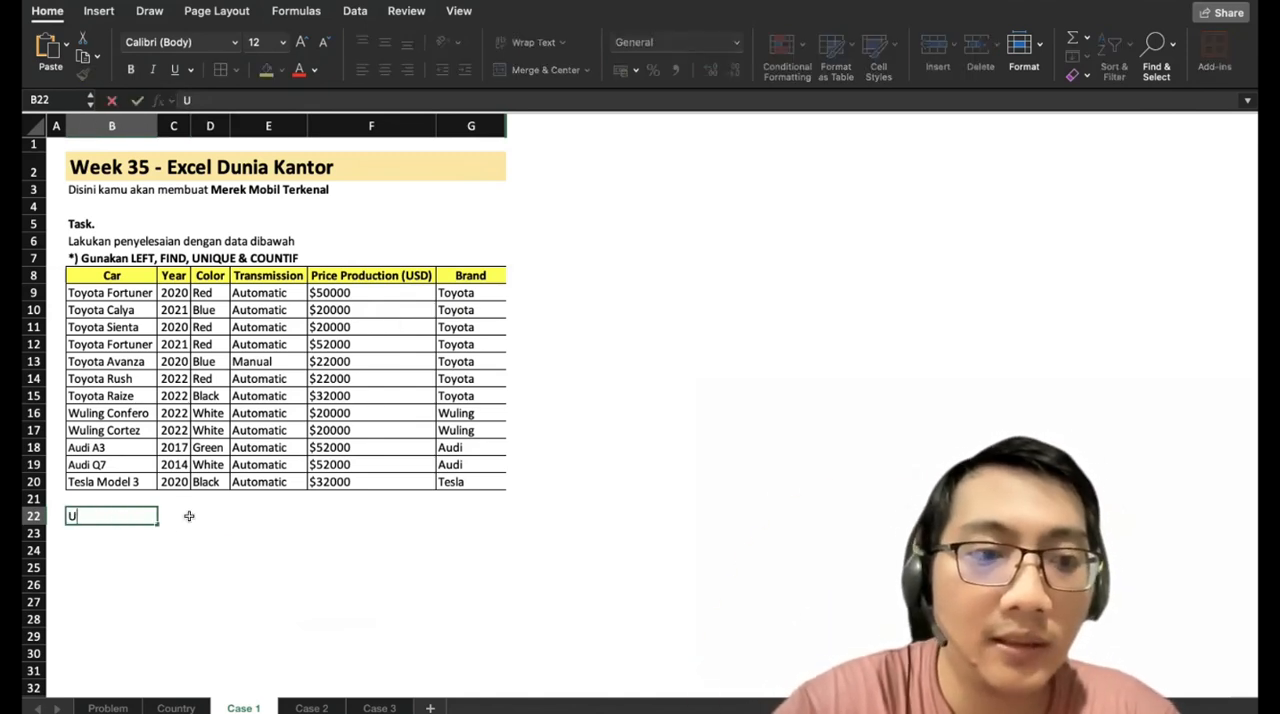
pyautogui.write('niq')
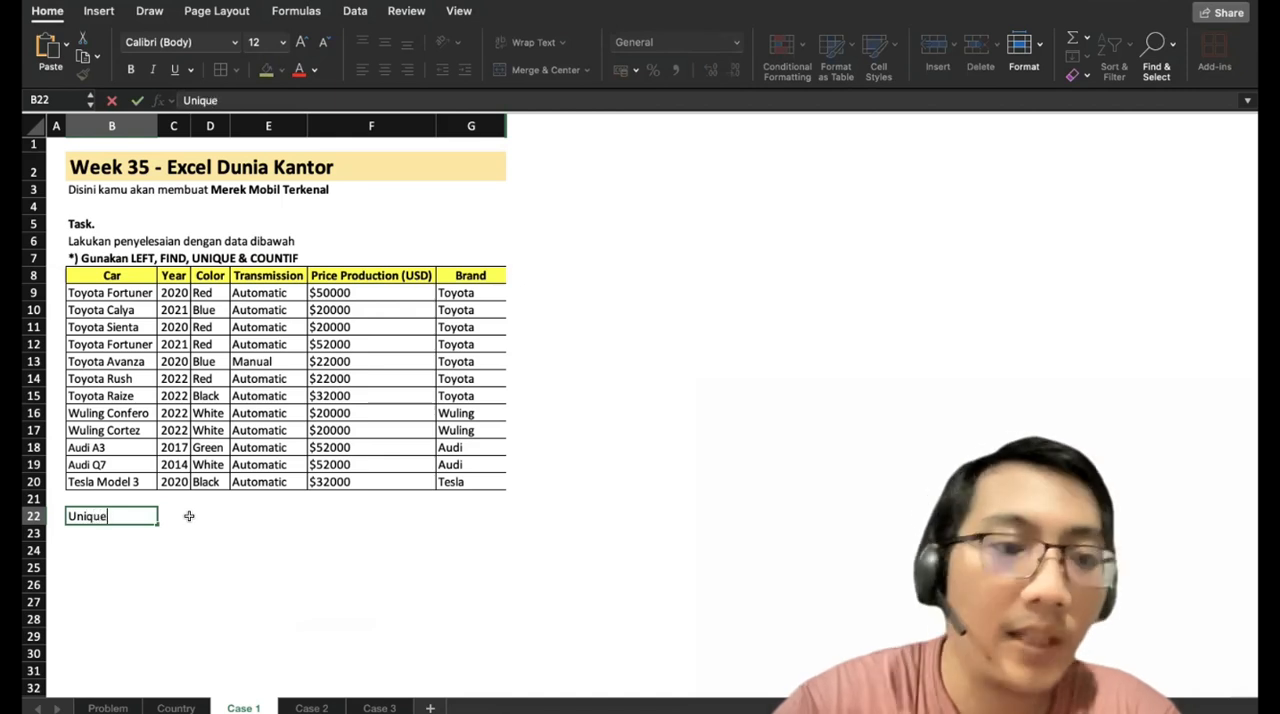
pyautogui.write('ue')
pyautogui.press('Return')
# List the distinct brands by entering =UNIQUE(G9:G20) in B23.
pyautogui.write('=')
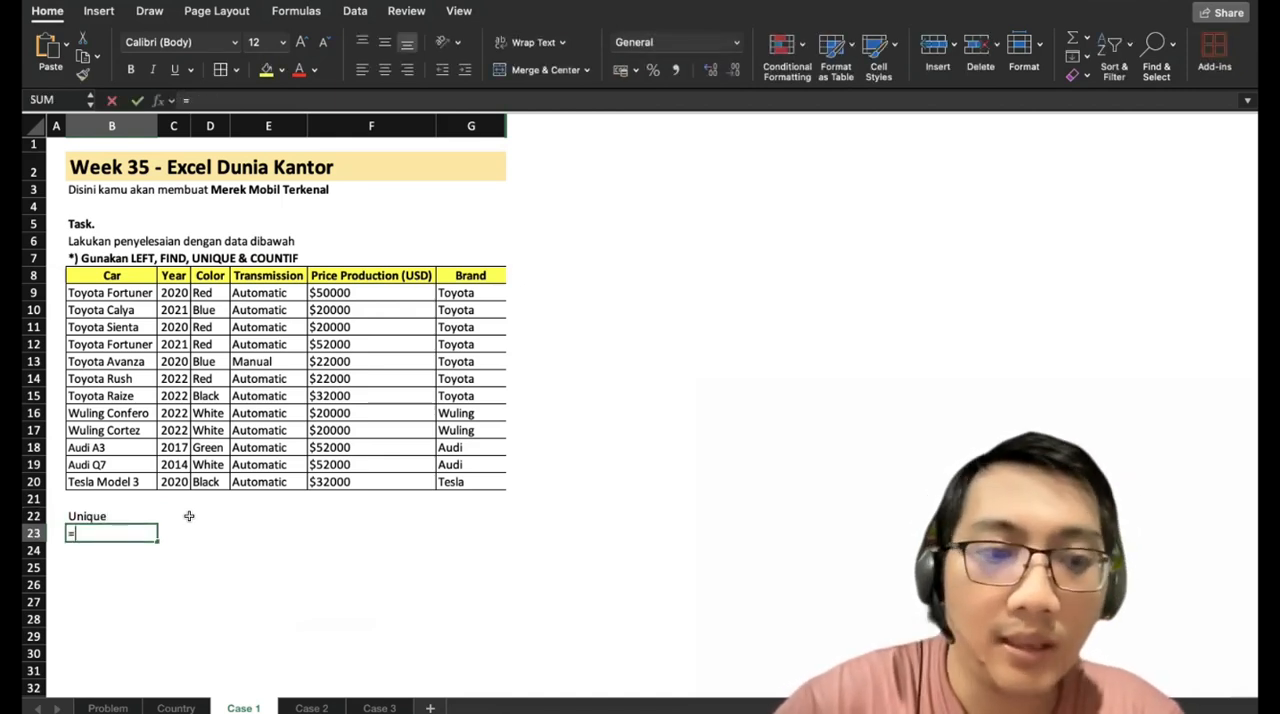
pyautogui.write('UNIQUE')
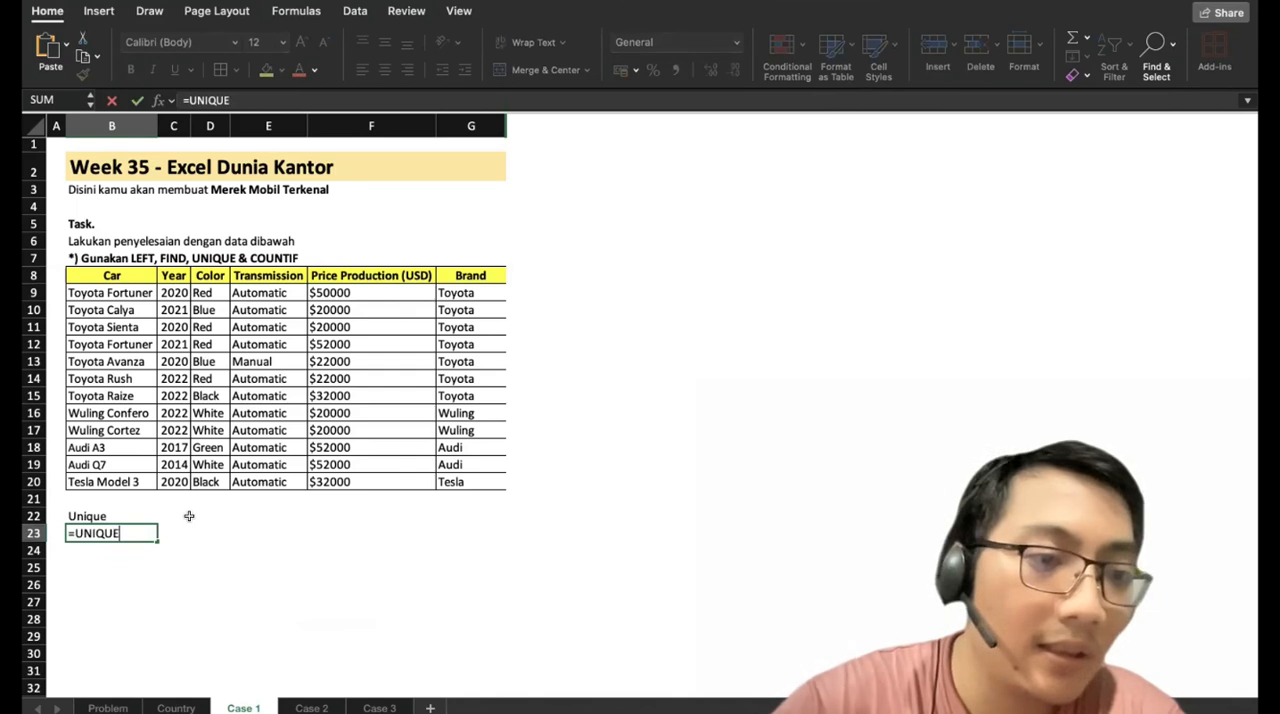
pyautogui.write('(')
pyautogui.moveTo(462, 296); pyautogui.dragTo(462, 478)
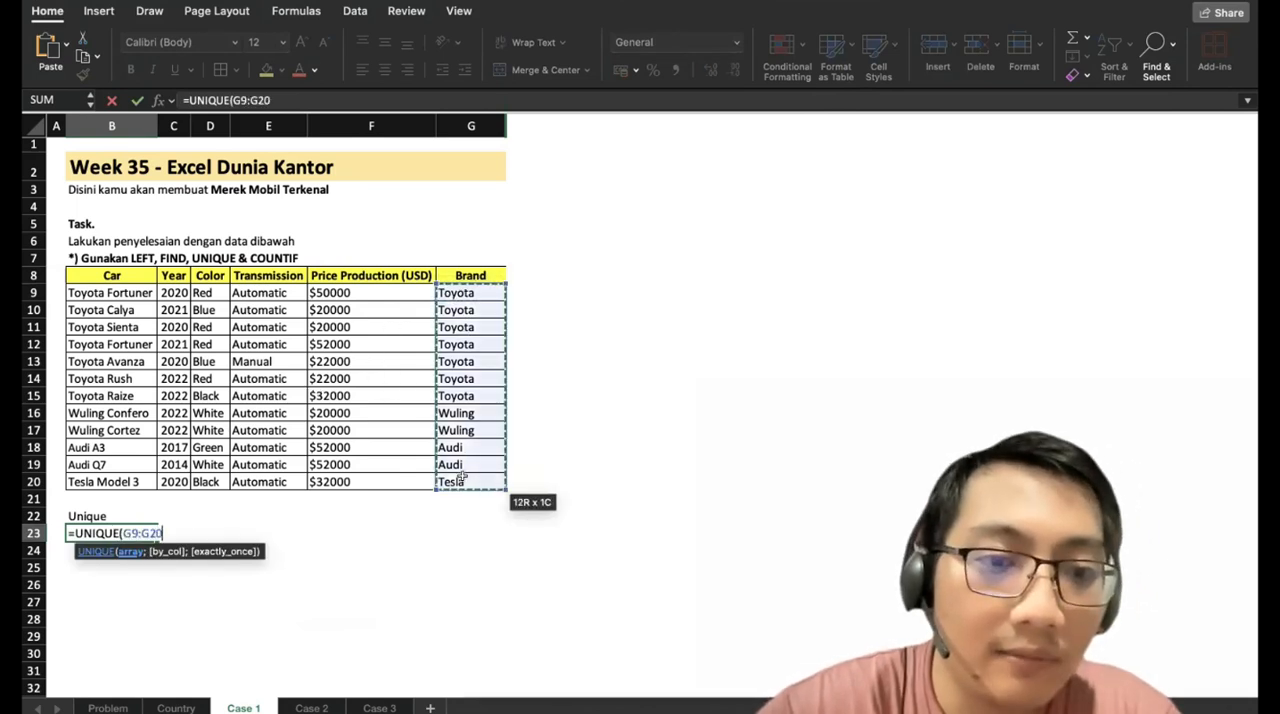
pyautogui.write(')')
pyautogui.press('Return')
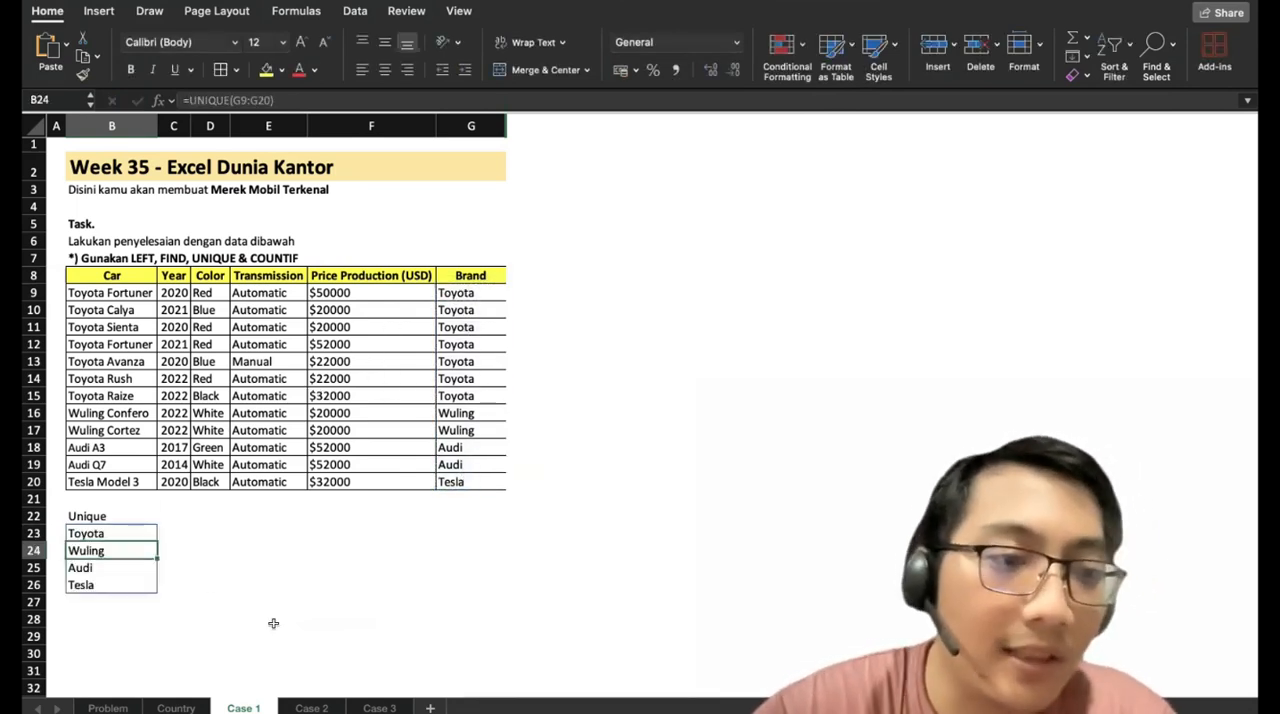
pyautogui.click(208, 585)
pyautogui.click(120, 535)
pyautogui.click(119, 549)
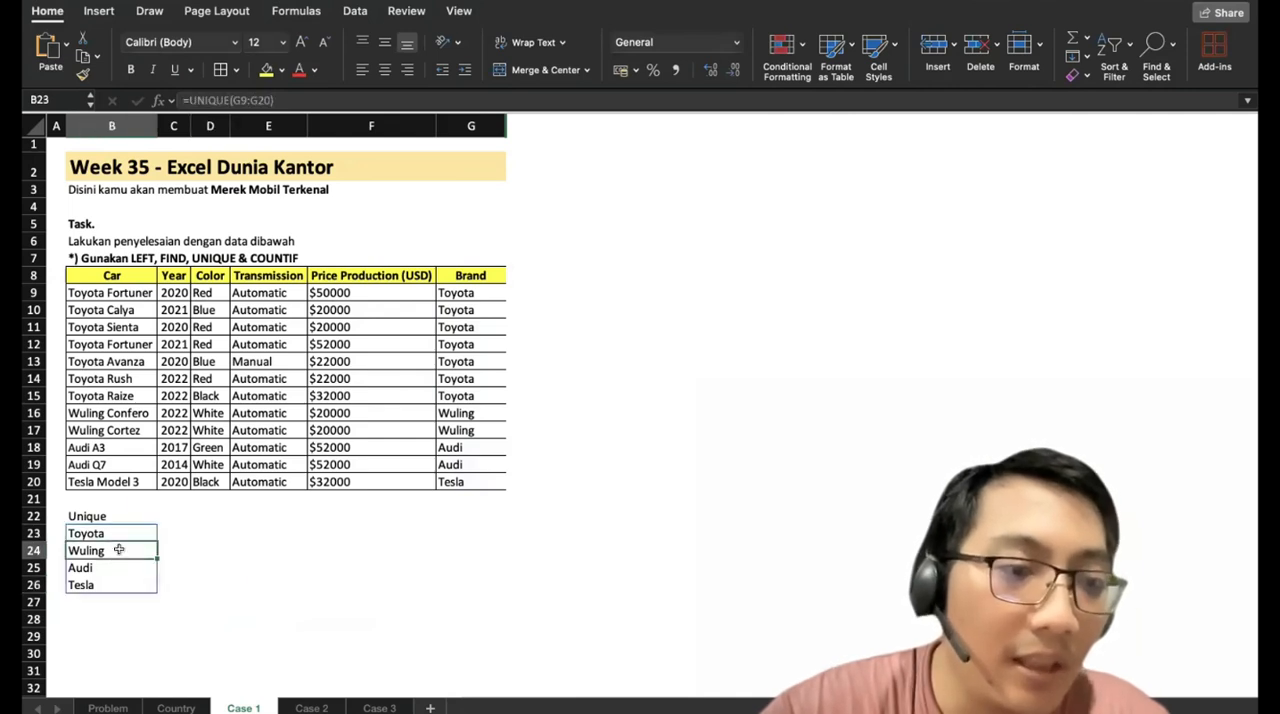
pyautogui.click(119, 562)
pyautogui.click(119, 582)
# Start a COUNTIF formula in C23, beside the first brand in the unique list.
pyautogui.click(194, 532)
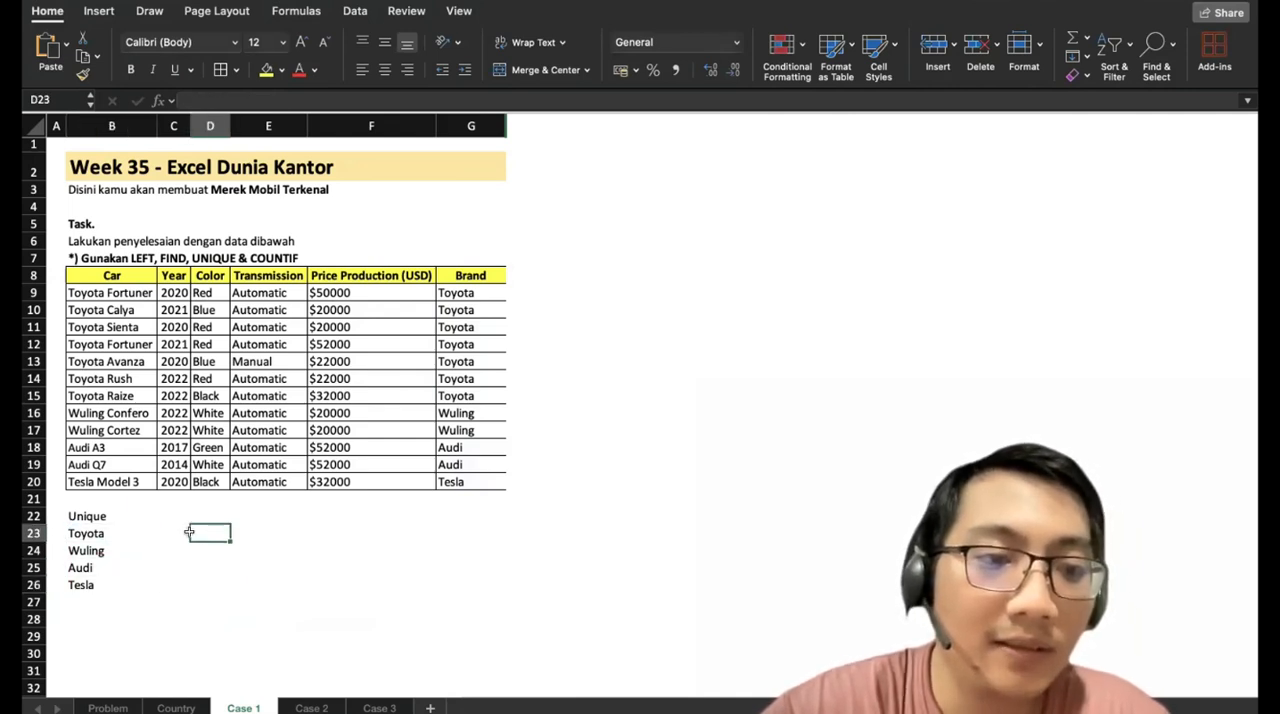
pyautogui.press('Left')
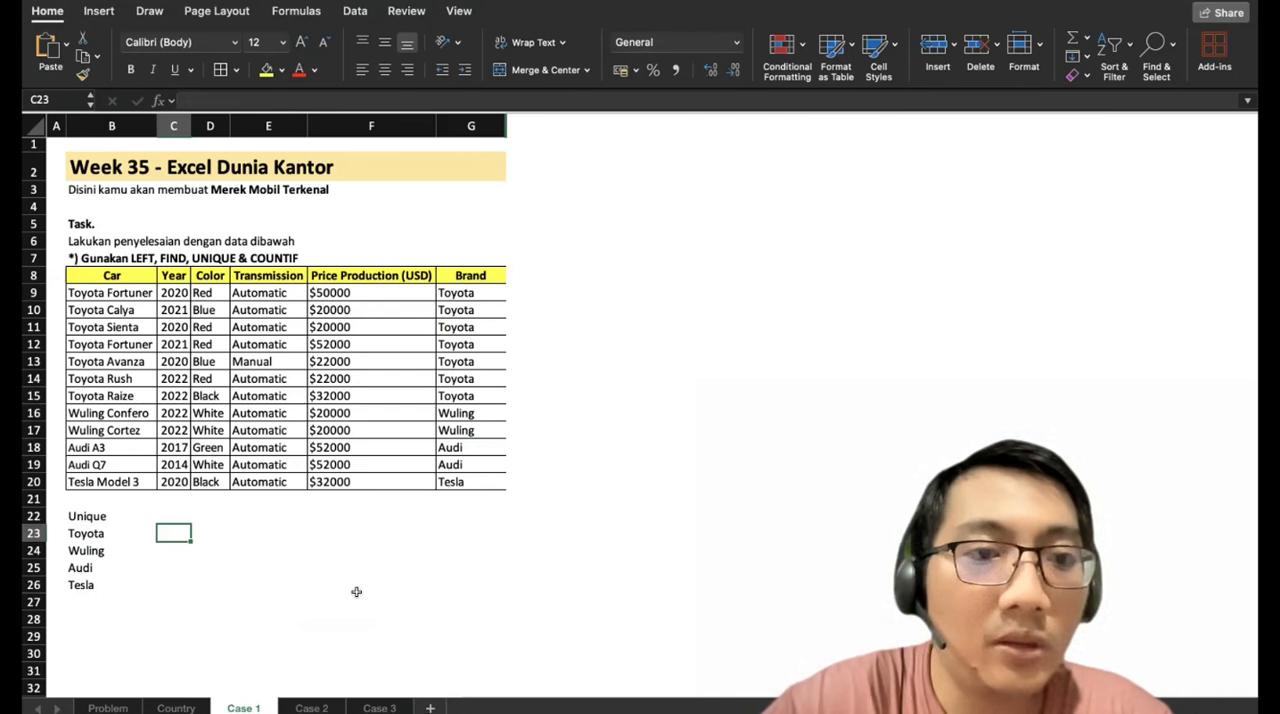
pyautogui.write('=')
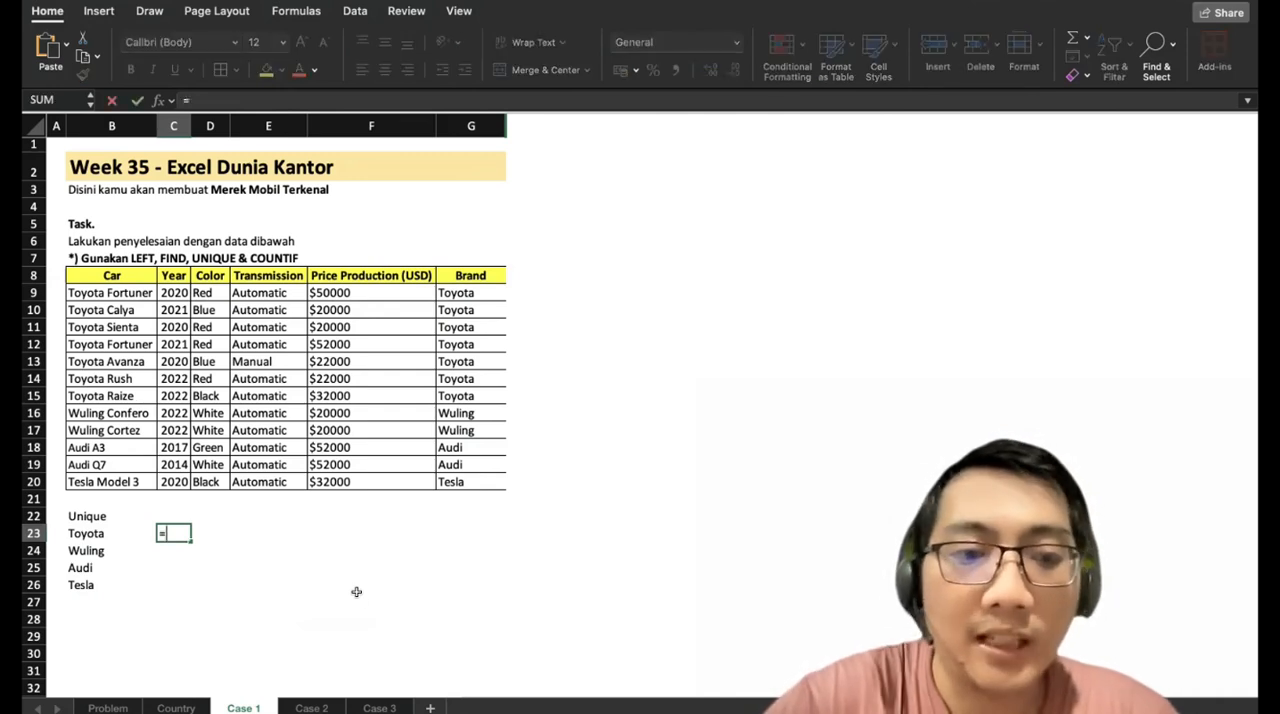
pyautogui.write('COUNTI')
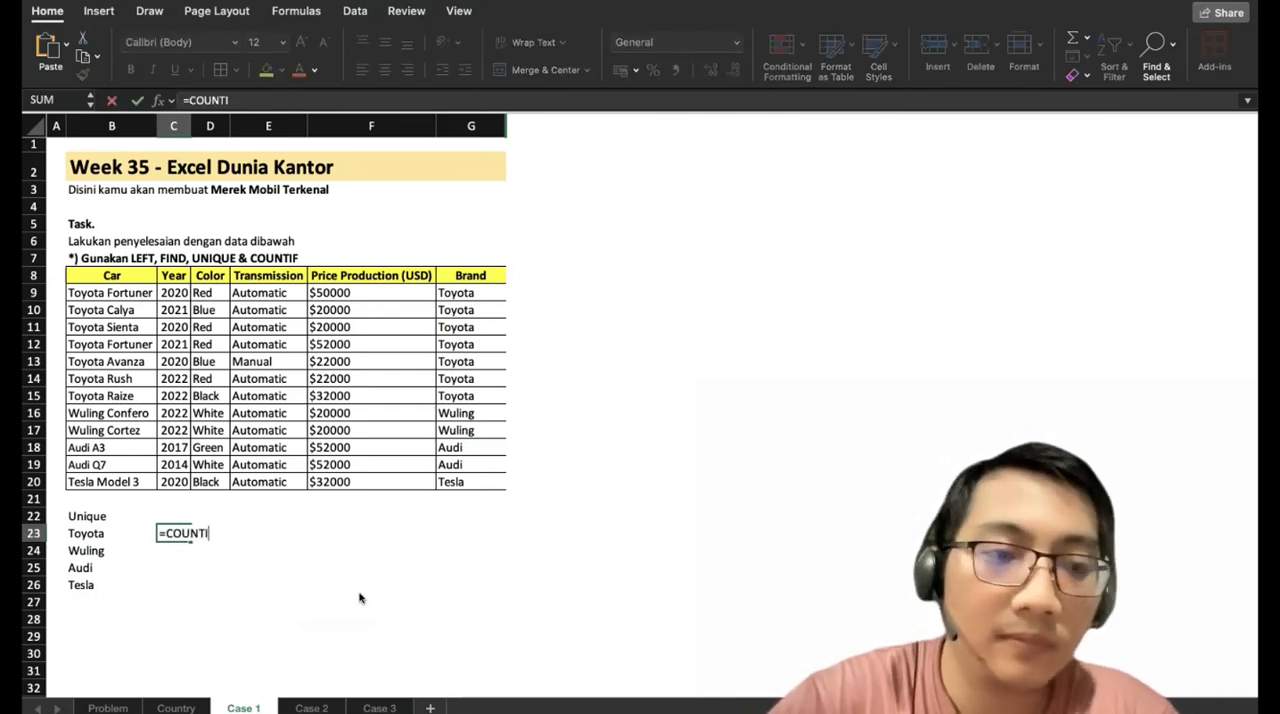
pyautogui.write('F(')
pyautogui.press('Left')
pyautogui.write(';')
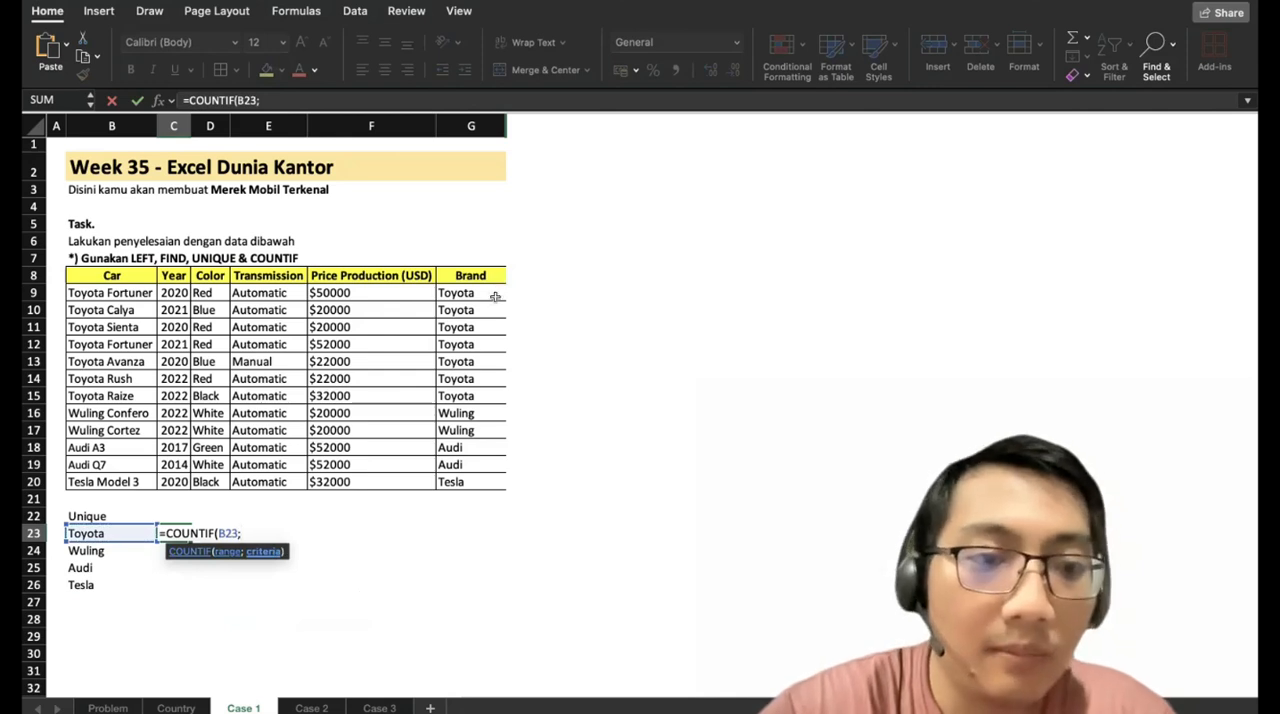
pyautogui.press('BackSpace')
pyautogui.press('BackSpace')
pyautogui.press('BackSpace')
pyautogui.press('BackSpace')
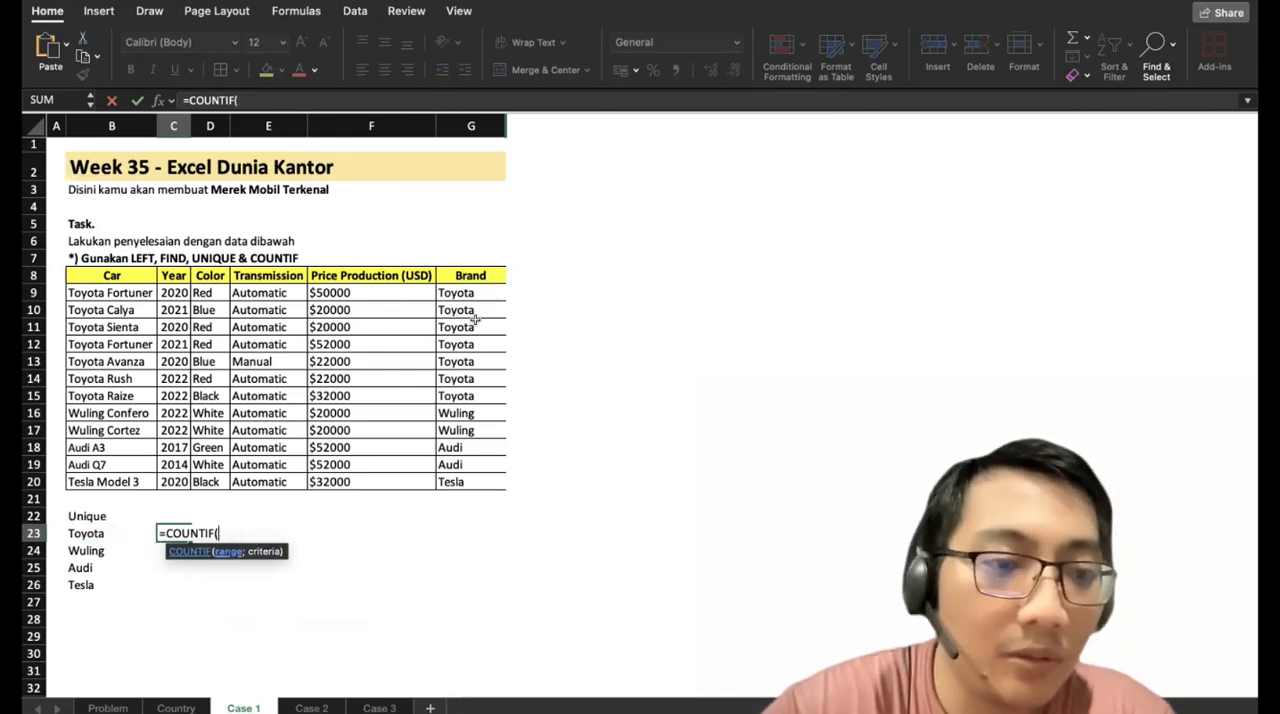
# Complete the formula in C23 as =COUNTIF(G9:G20;B23) to count the Toyota entries.
pyautogui.moveTo(460, 292); pyautogui.dragTo(465, 472)
pyautogui.write(';')
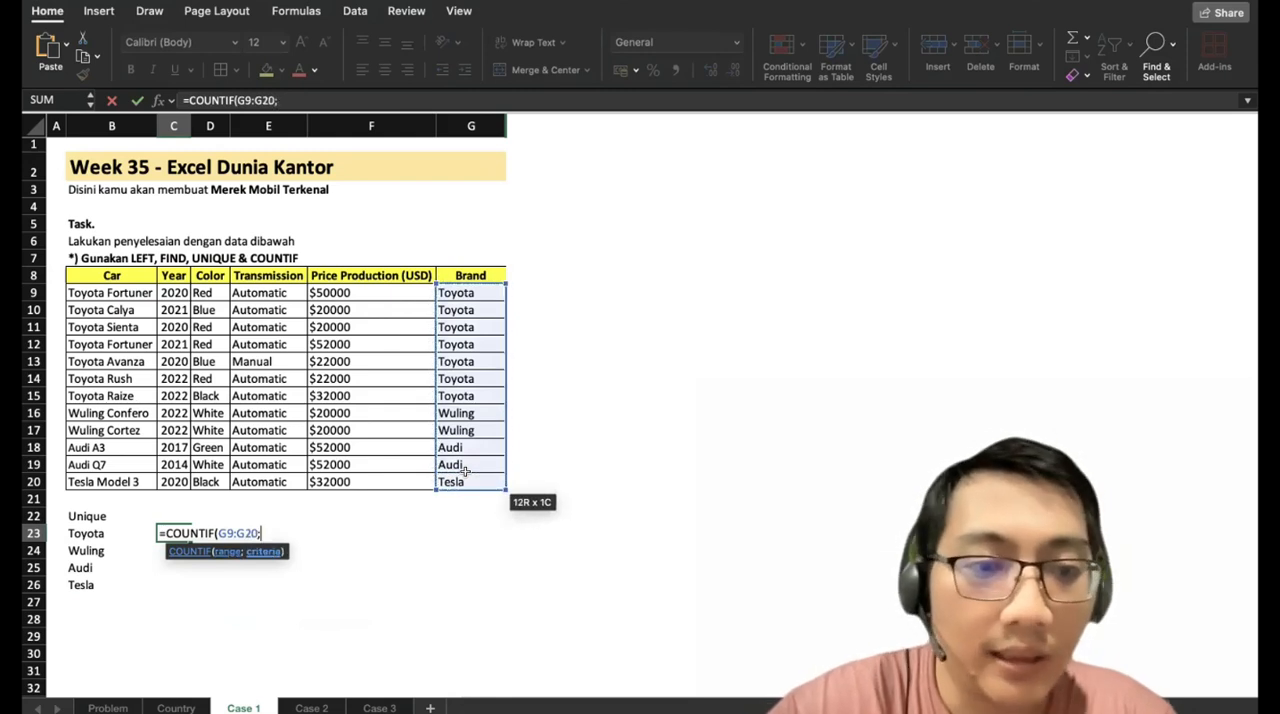
pyautogui.click(97, 533)
pyautogui.write(')')
pyautogui.press('Return')
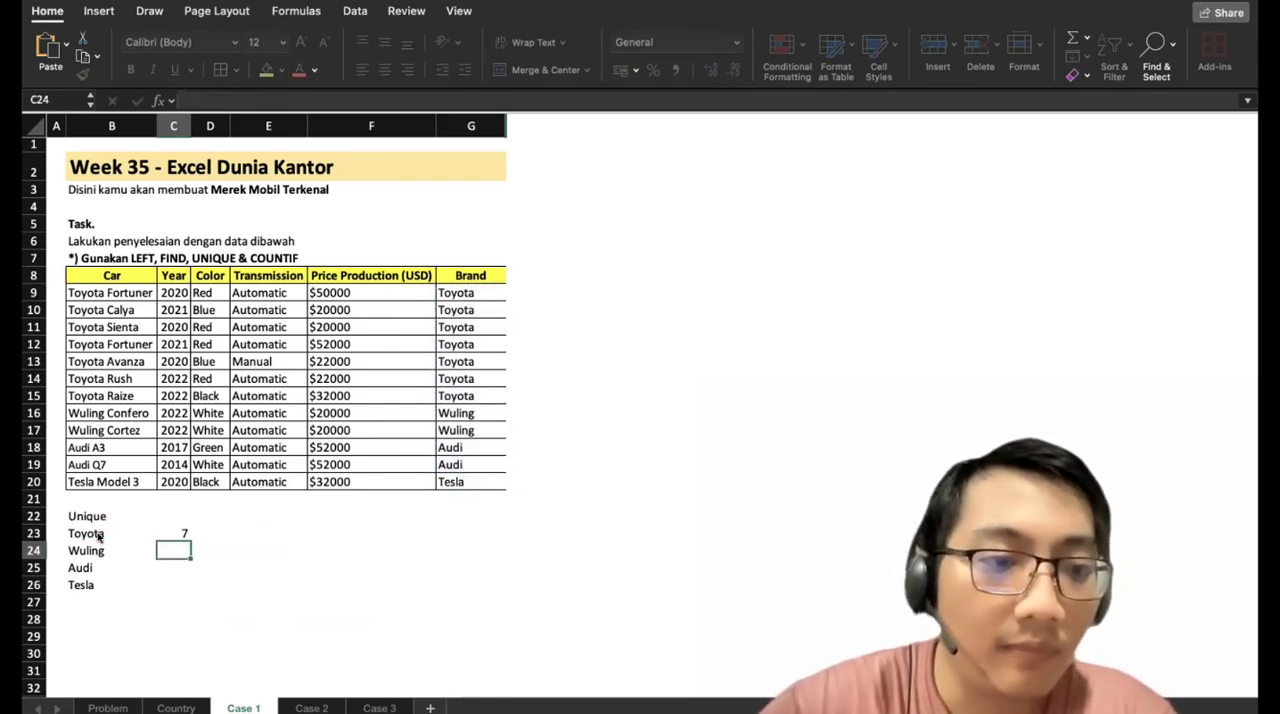
# Copy the COUNTIF formula from C23 into C24:C26 for Wuling, Audi and Tesla.
pyautogui.press('Up')
pyautogui.hotkey('ctrl', 'c')
pyautogui.press('Down')
pyautogui.hotkey('ctrl', 'v')
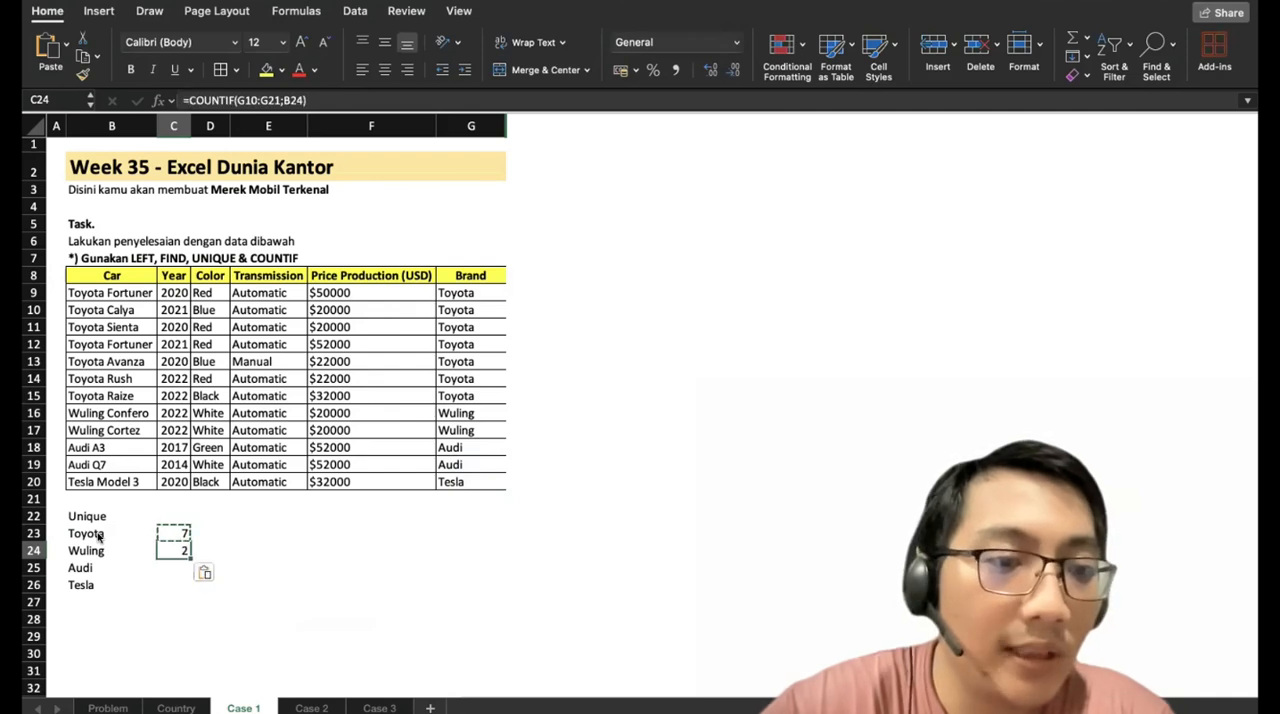
pyautogui.press('Down')
pyautogui.hotkey('ctrl', 'v')
pyautogui.press('Down')
pyautogui.hotkey('ctrl', 'v')
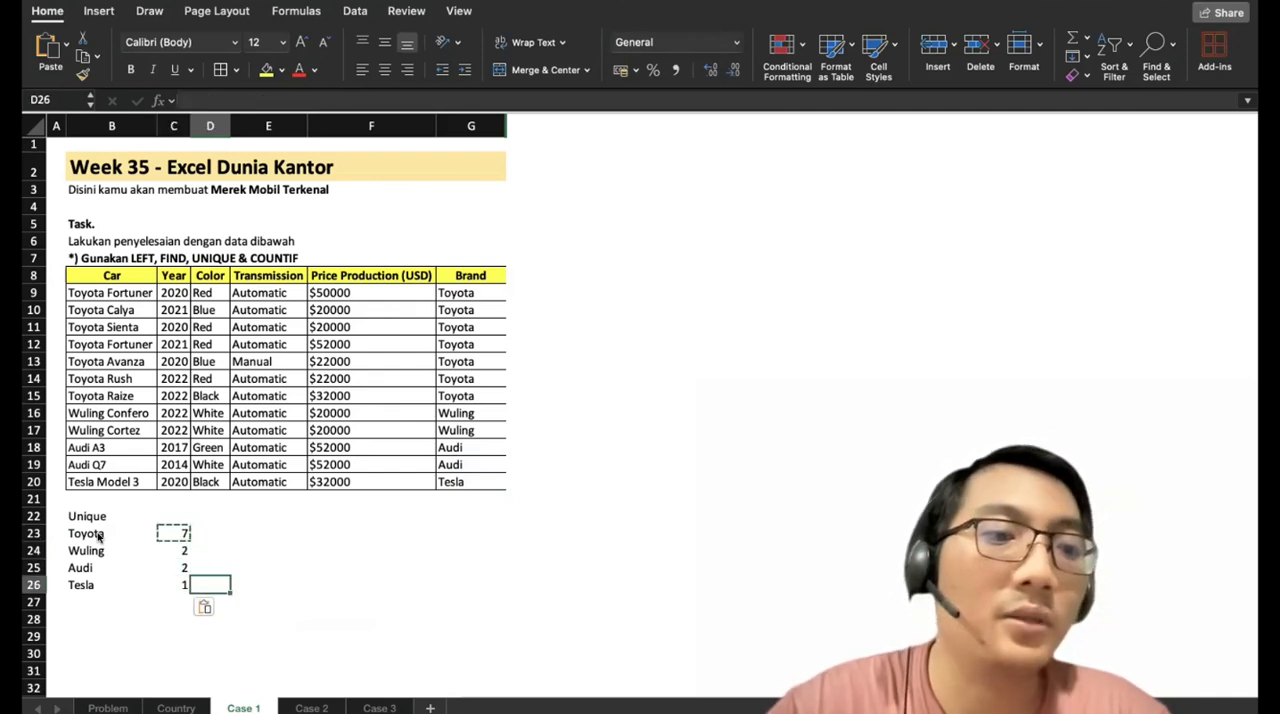
# Highlight the Toyota count in C23 with a yellow fill.
pyautogui.press('Up')
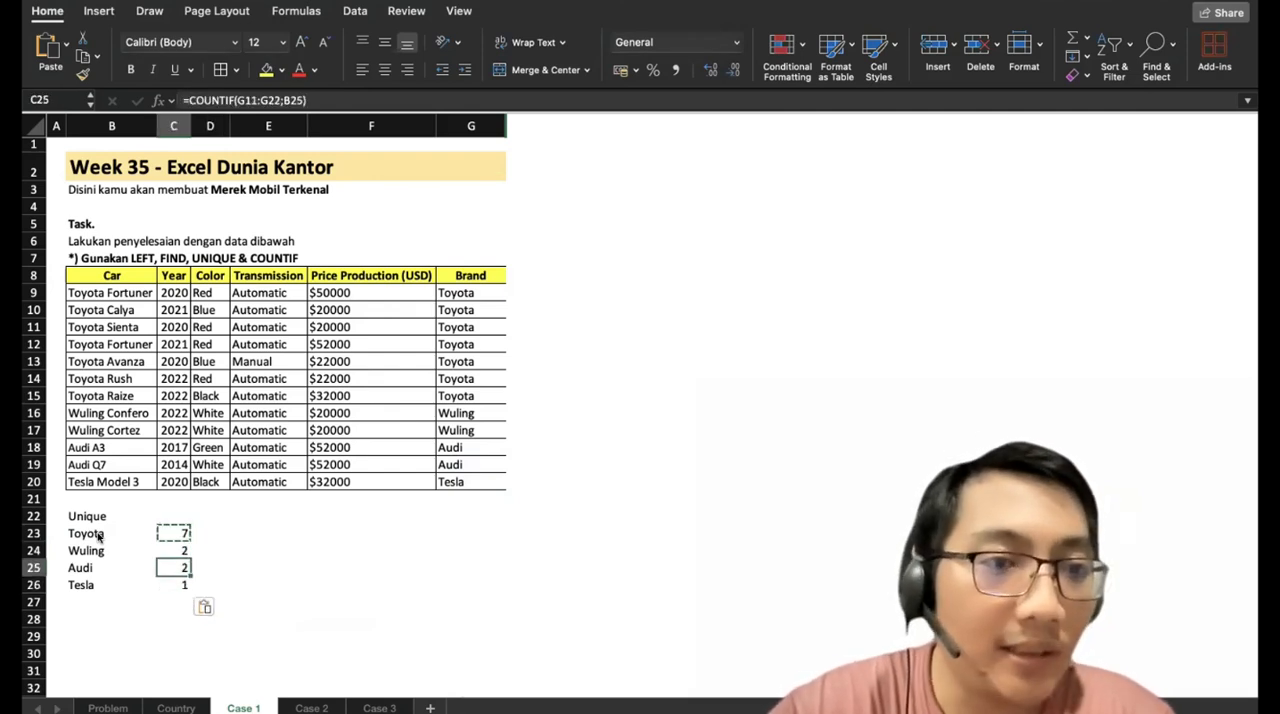
pyautogui.press('Up')
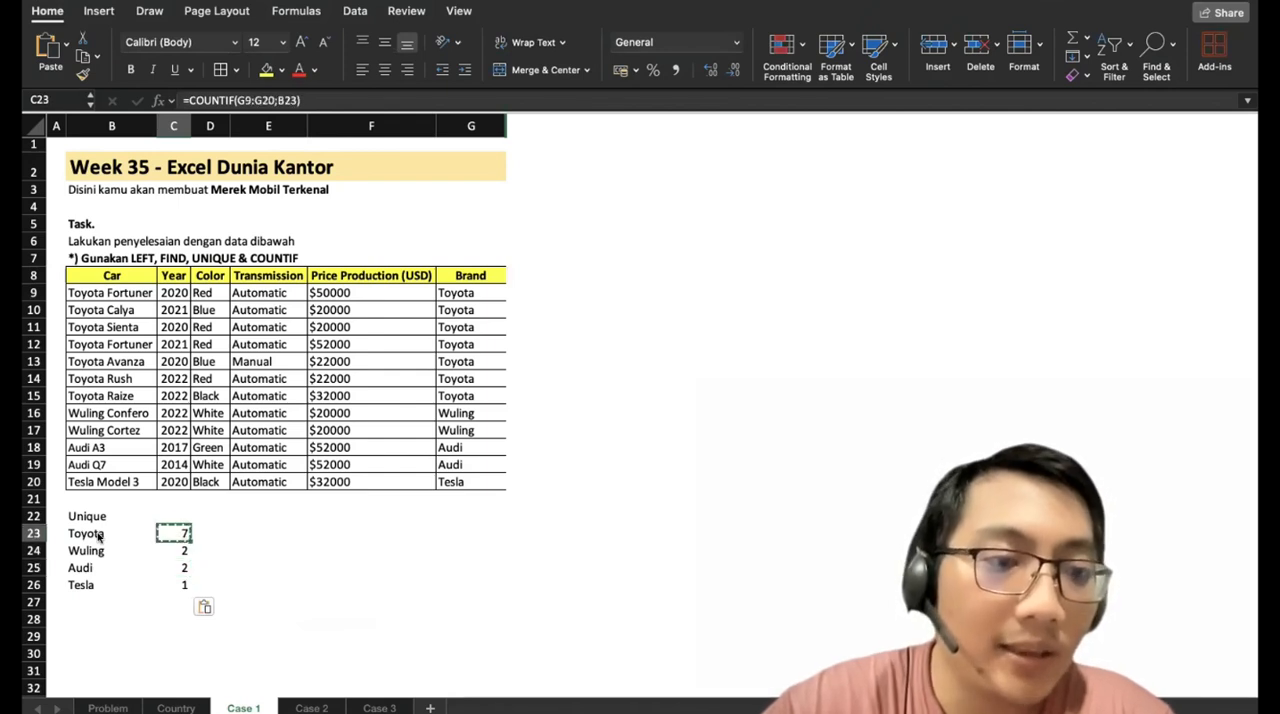
pyautogui.click(264, 70)
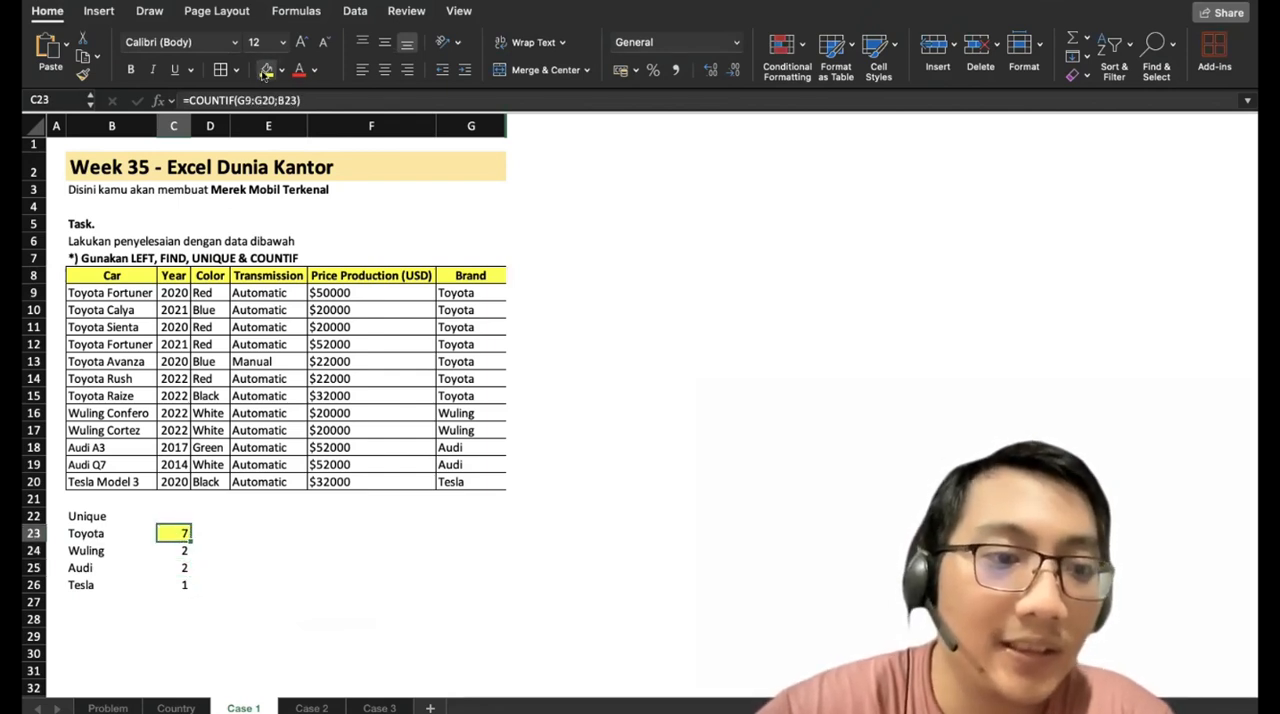
pyautogui.click(342, 478)
pyautogui.click(382, 540)
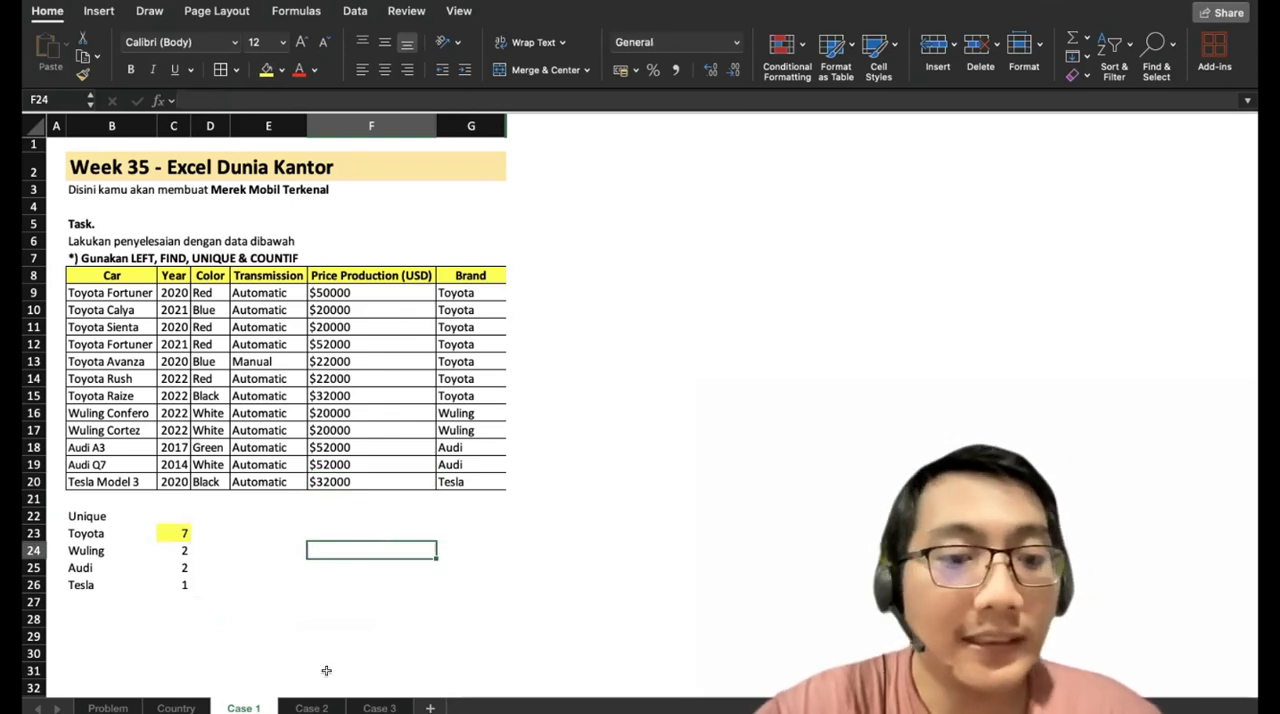
# Open the Case 2 sheet.
pyautogui.click(311, 707)
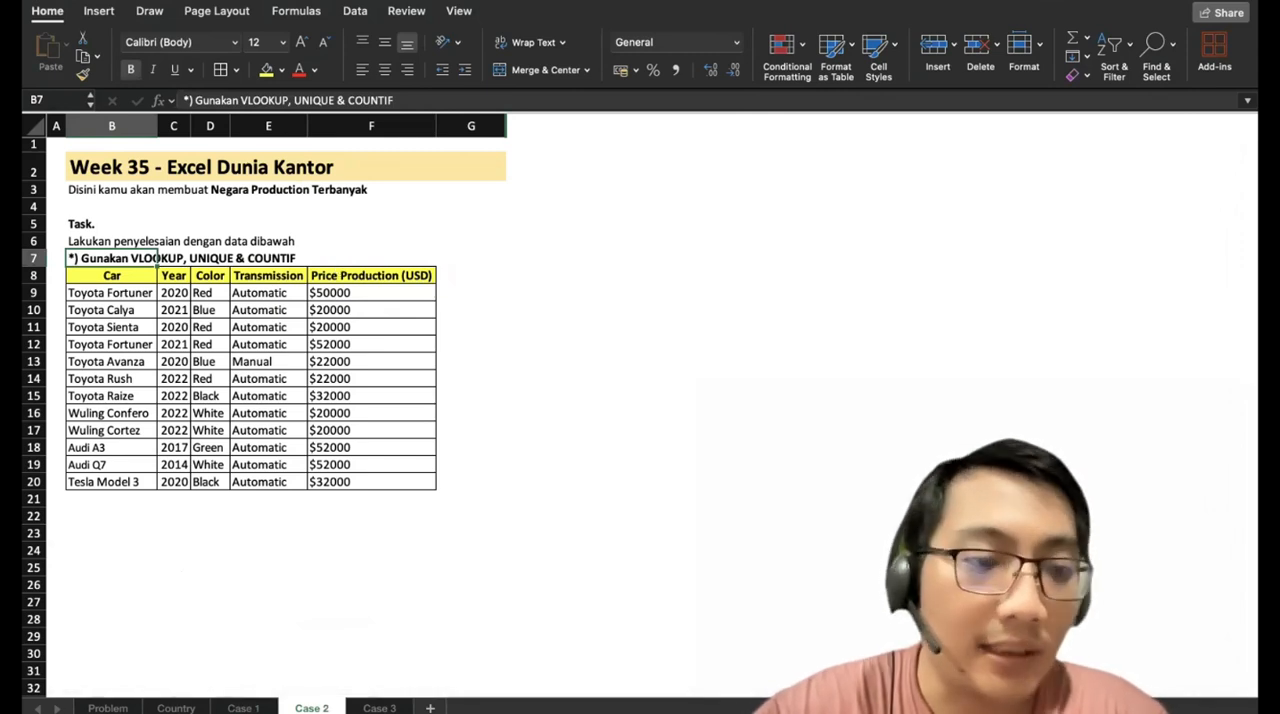
# Review the brand and country list on the Country sheet, and return to the Case 2 sheet.
pyautogui.click(175, 707)
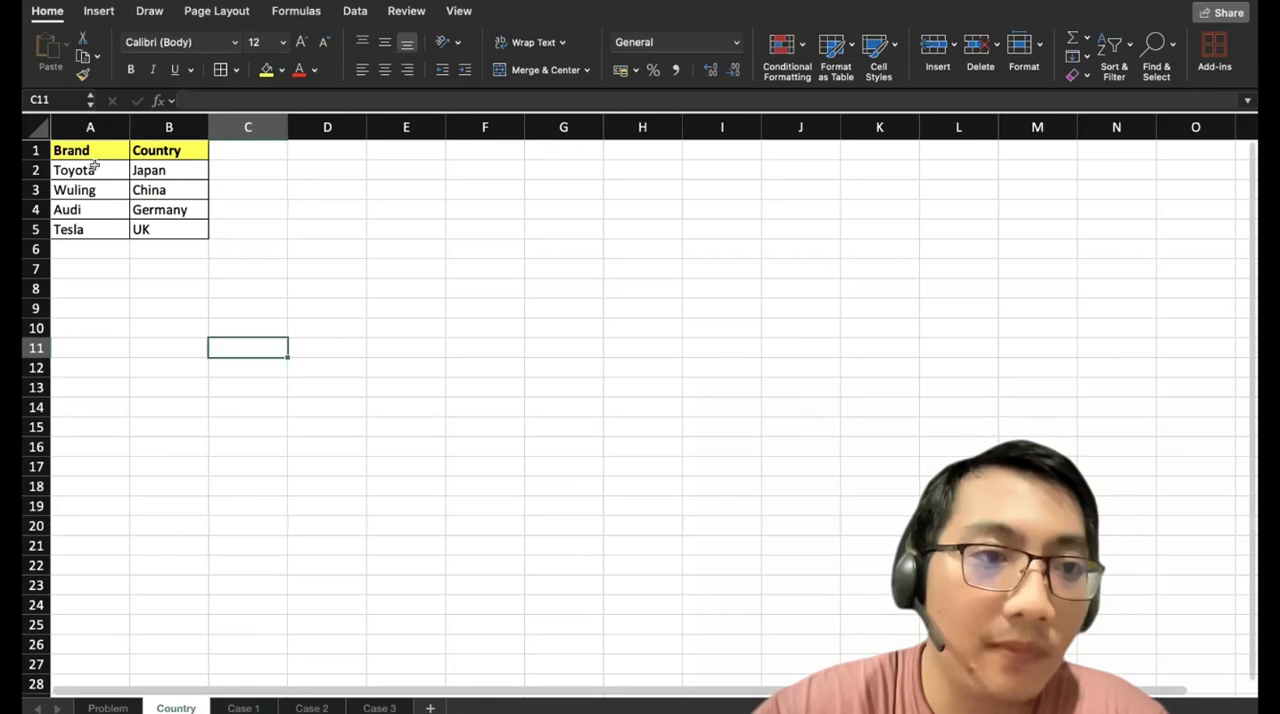
pyautogui.moveTo(82, 152); pyautogui.dragTo(117, 229)
pyautogui.moveTo(82, 155); pyautogui.dragTo(94, 229)
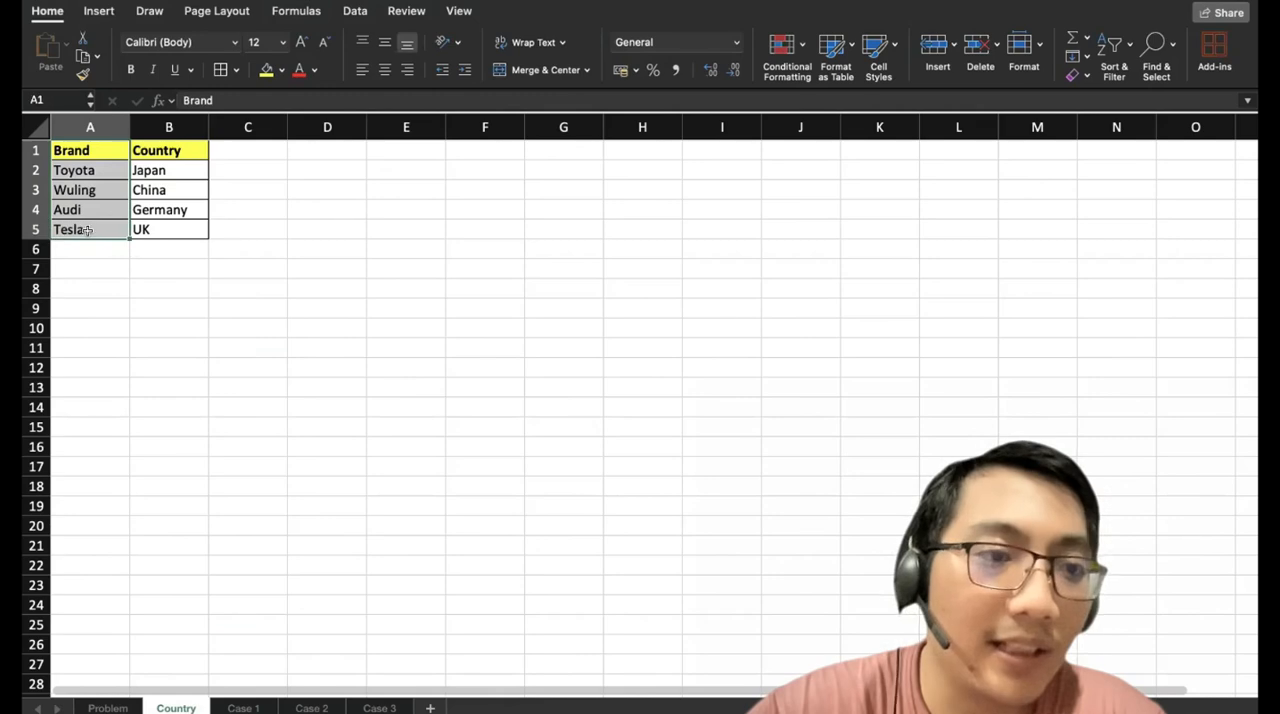
pyautogui.click(311, 707)
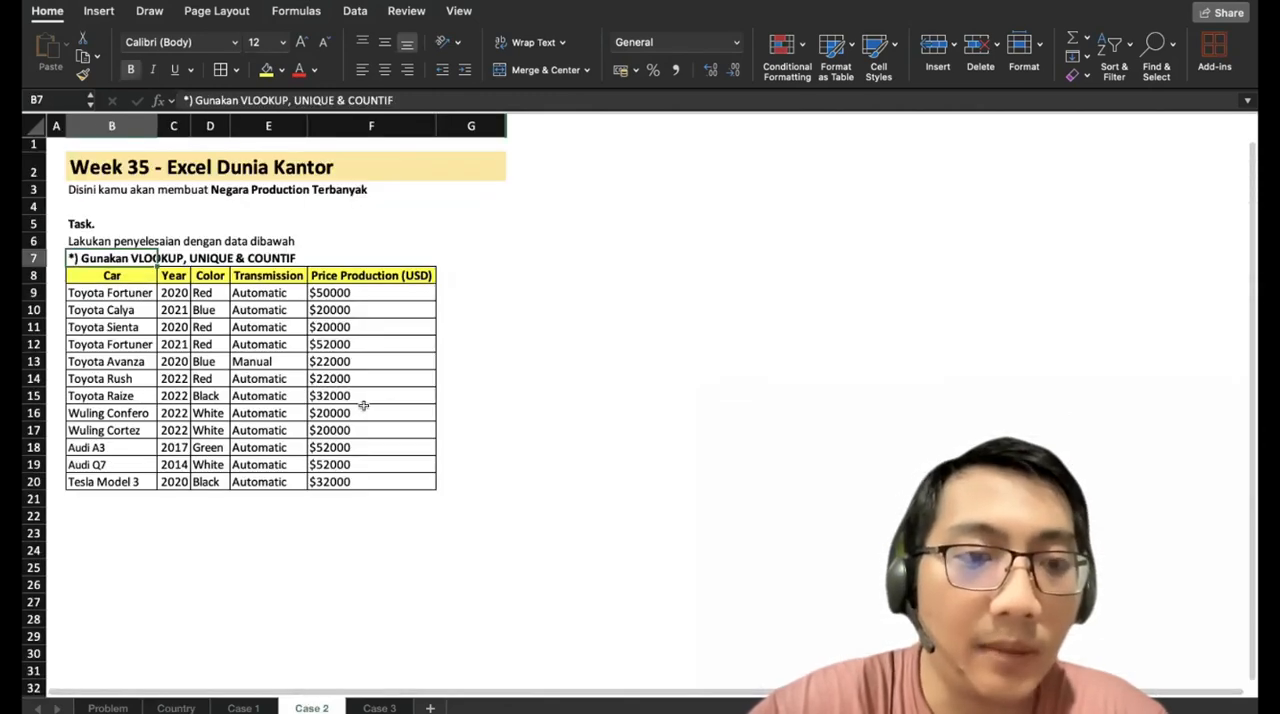
# Copy the Brand column G8:G20 from the Case 1 sheet and return to Case 2.
pyautogui.click(243, 707)
pyautogui.moveTo(465, 277); pyautogui.dragTo(466, 479)
pyautogui.hotkey('ctrl', 'c')
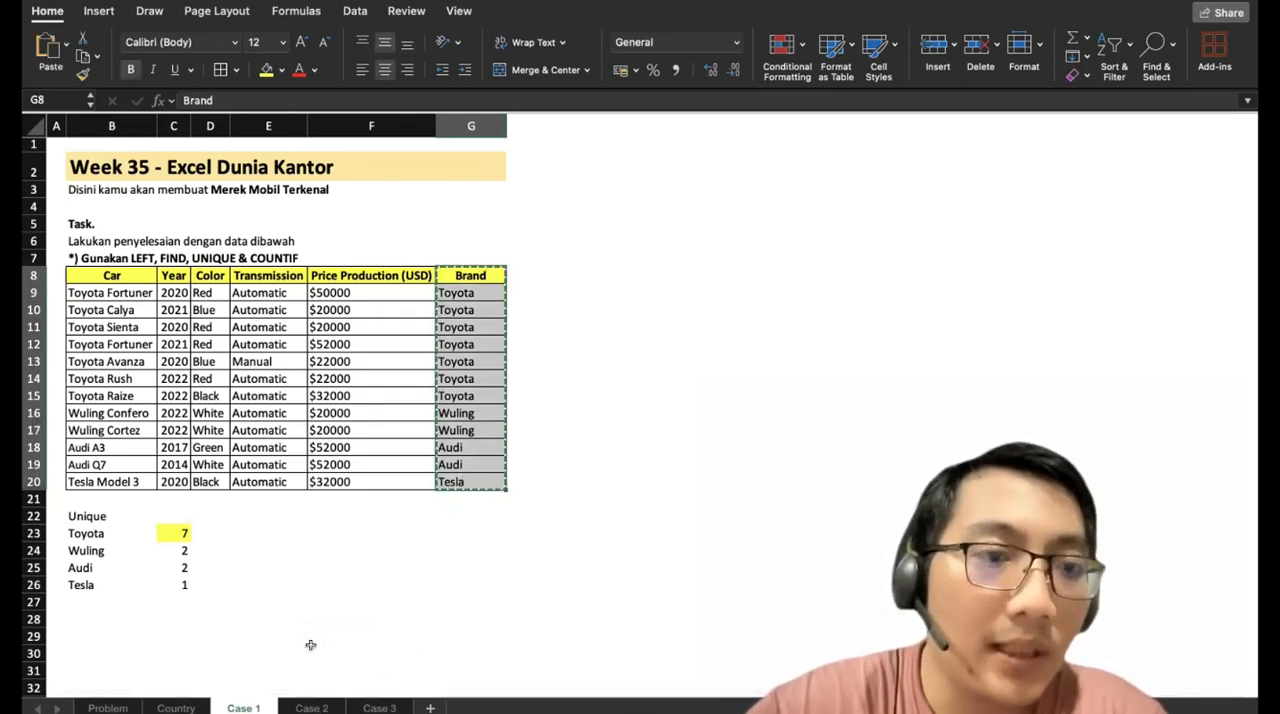
pyautogui.hotkey('ctrl', 'pagedown')
pyautogui.click(462, 272)
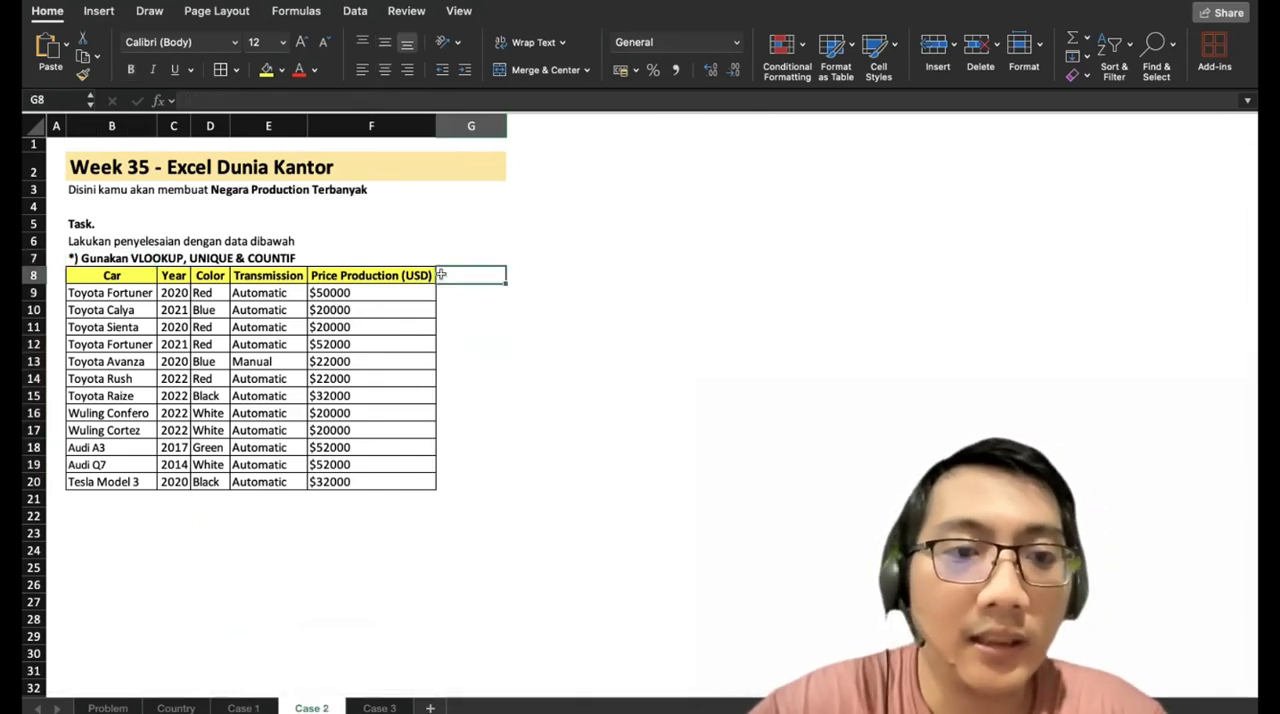
# Try pasting the copied Brand column over the Transmission column at E8, and undo the paste.
pyautogui.click(248, 272)
pyautogui.hotkey('ctrl', 'v')
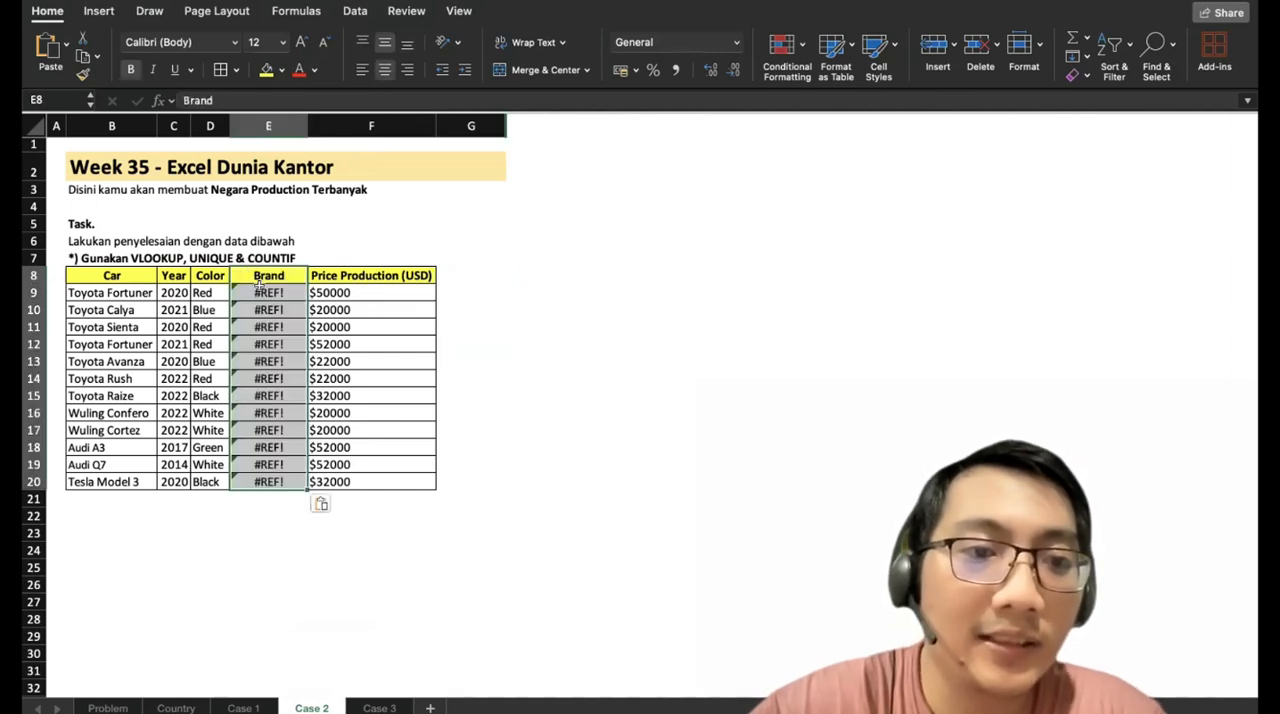
pyautogui.hotkey('ctrl', 'z')
# Paste the Brand column at G8 and move it to E8:E20, replacing the Transmission column's data.
pyautogui.click(460, 271)
pyautogui.hotkey('ctrl', 'v')
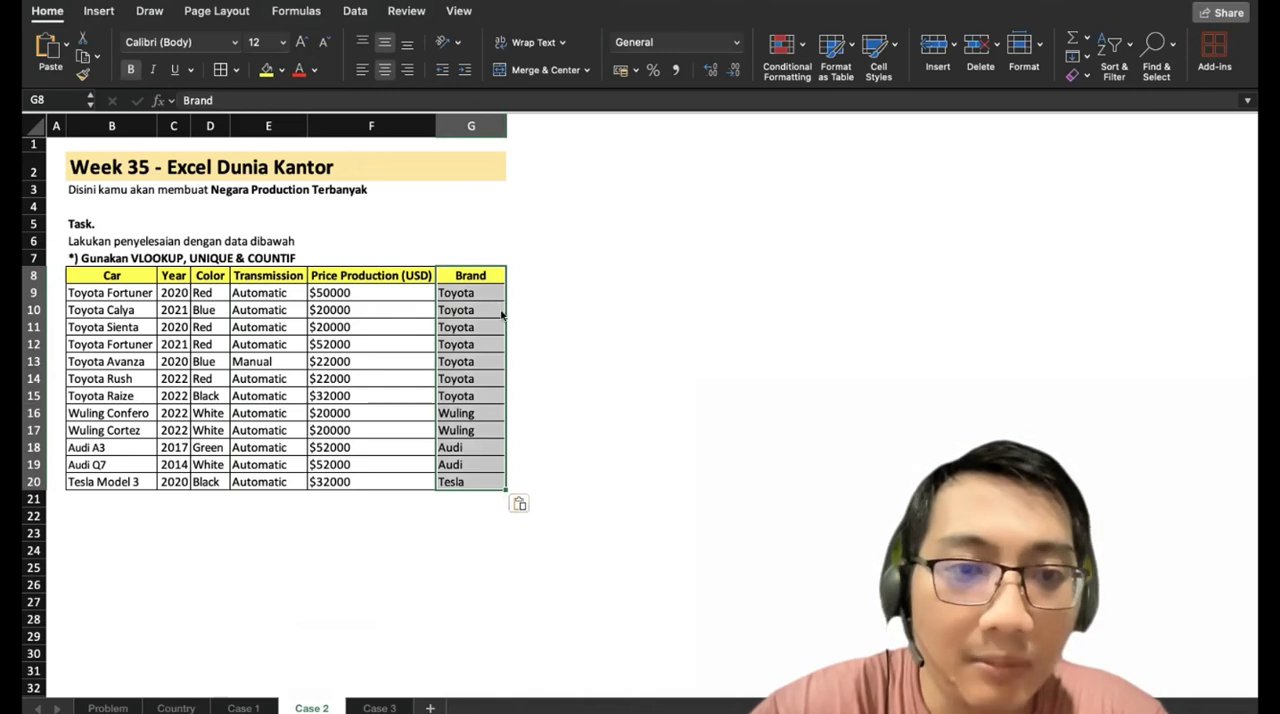
pyautogui.moveTo(502, 315); pyautogui.dragTo(288, 272)
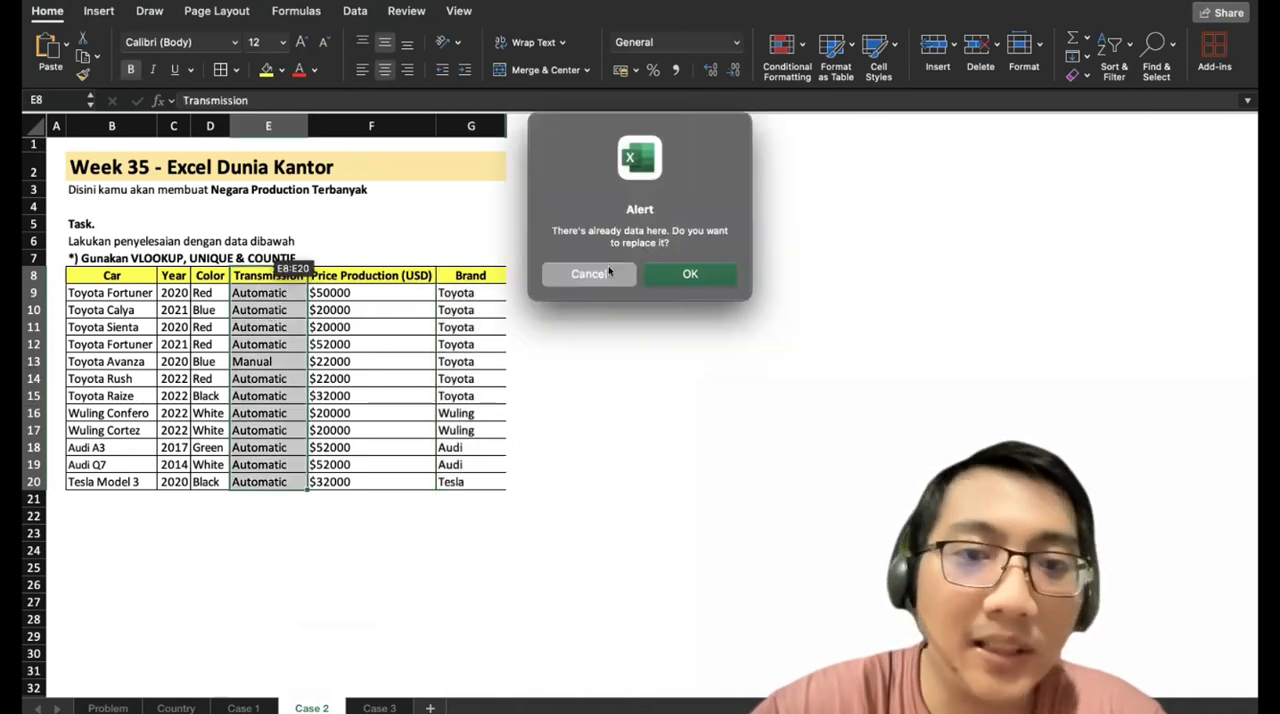
pyautogui.click(664, 272)
# Enter the header Country in G8, beside Price Production (USD).
pyautogui.click(454, 275)
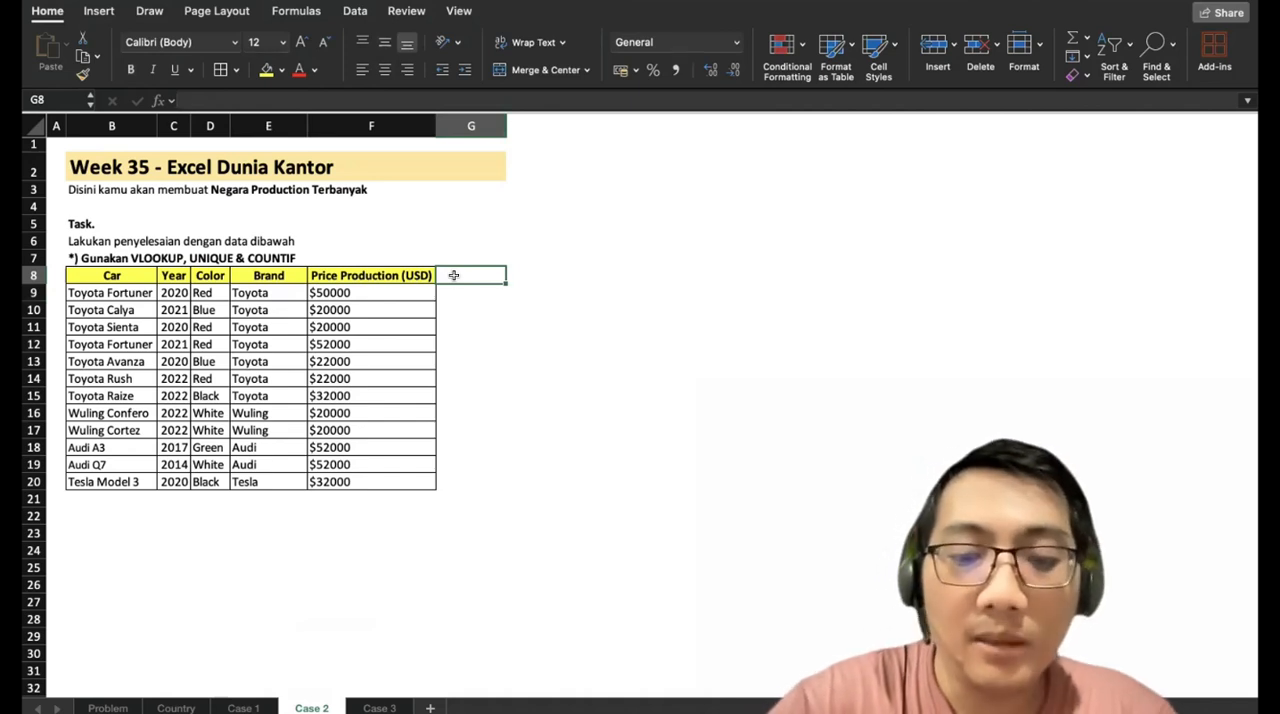
pyautogui.write('Country')
pyautogui.press('Return')
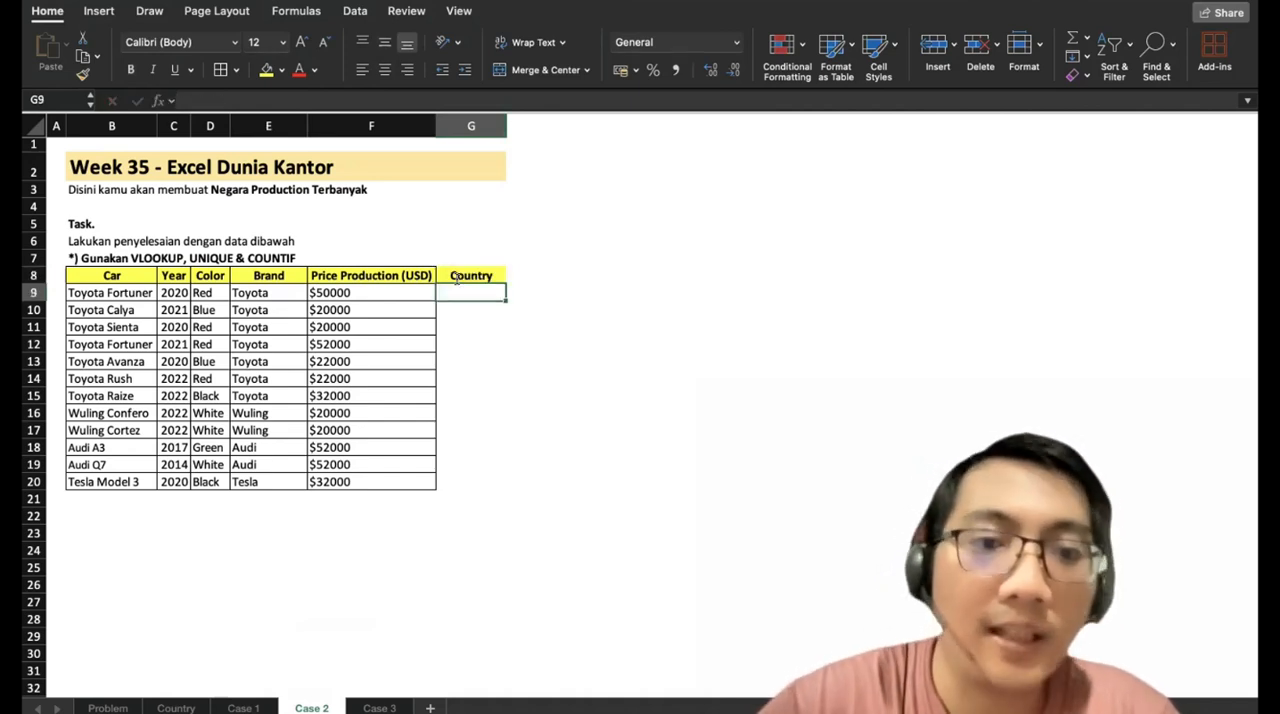
# Begin a VLOOKUP formula in G9 with the brand in E9 as the lookup value.
pyautogui.write('=')
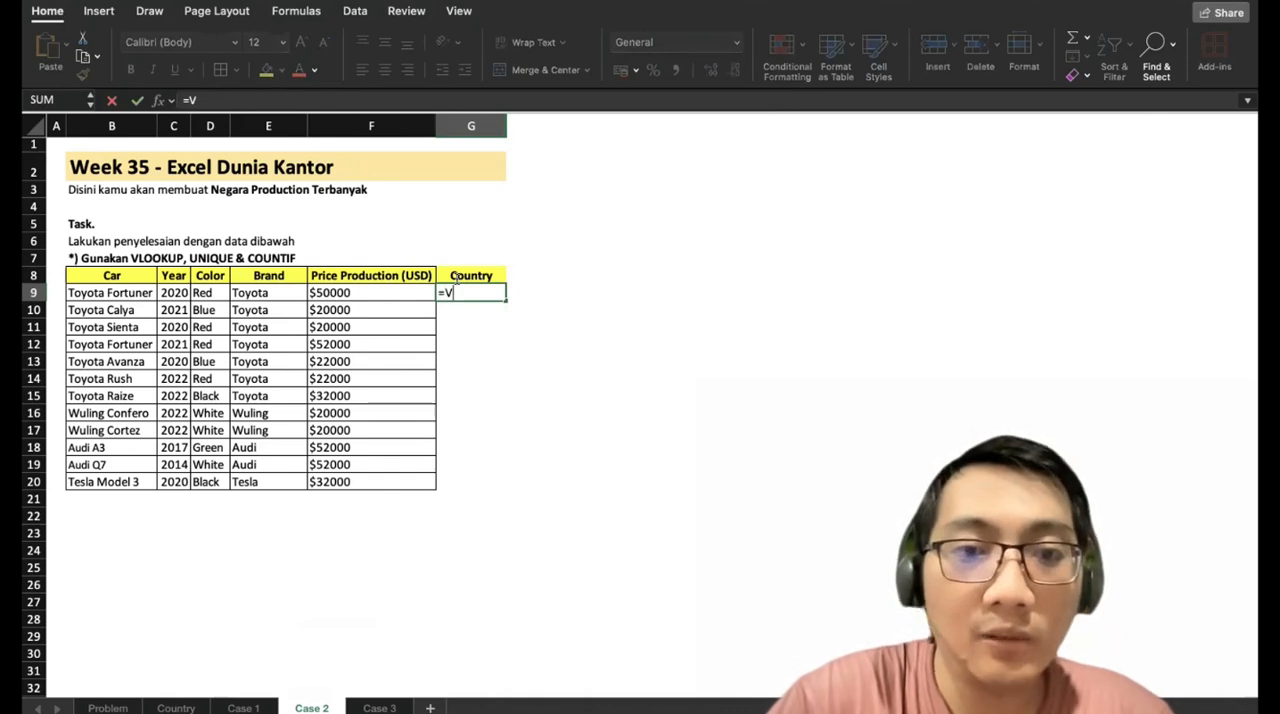
pyautogui.write('VLOOKUP(')
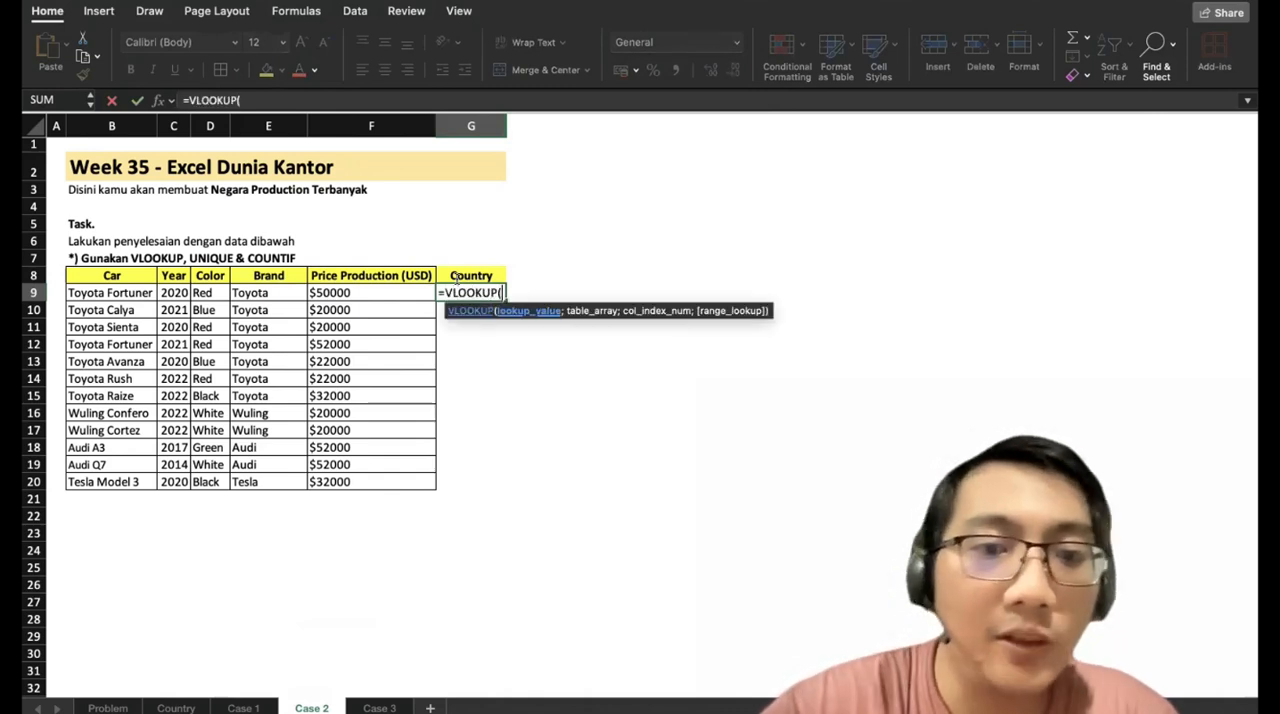
pyautogui.press('Left')
pyautogui.press('Left')
pyautogui.press('Left')
pyautogui.press('Right')
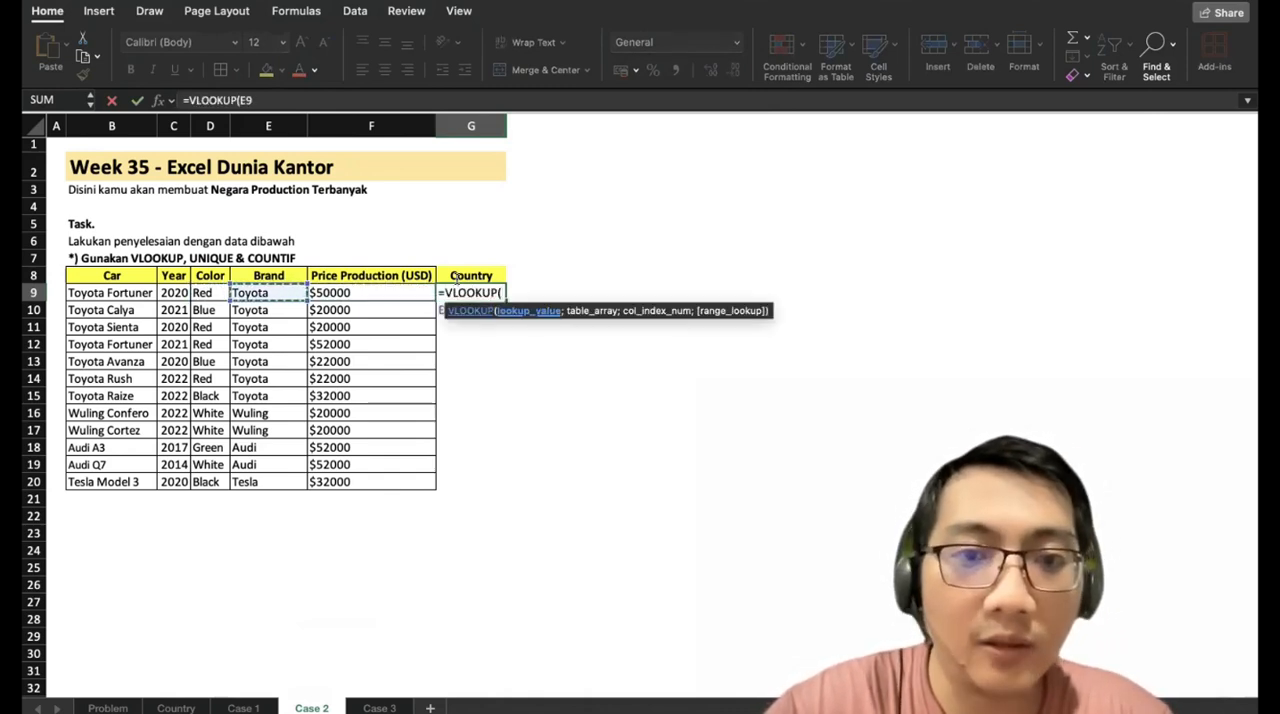
pyautogui.write(';')
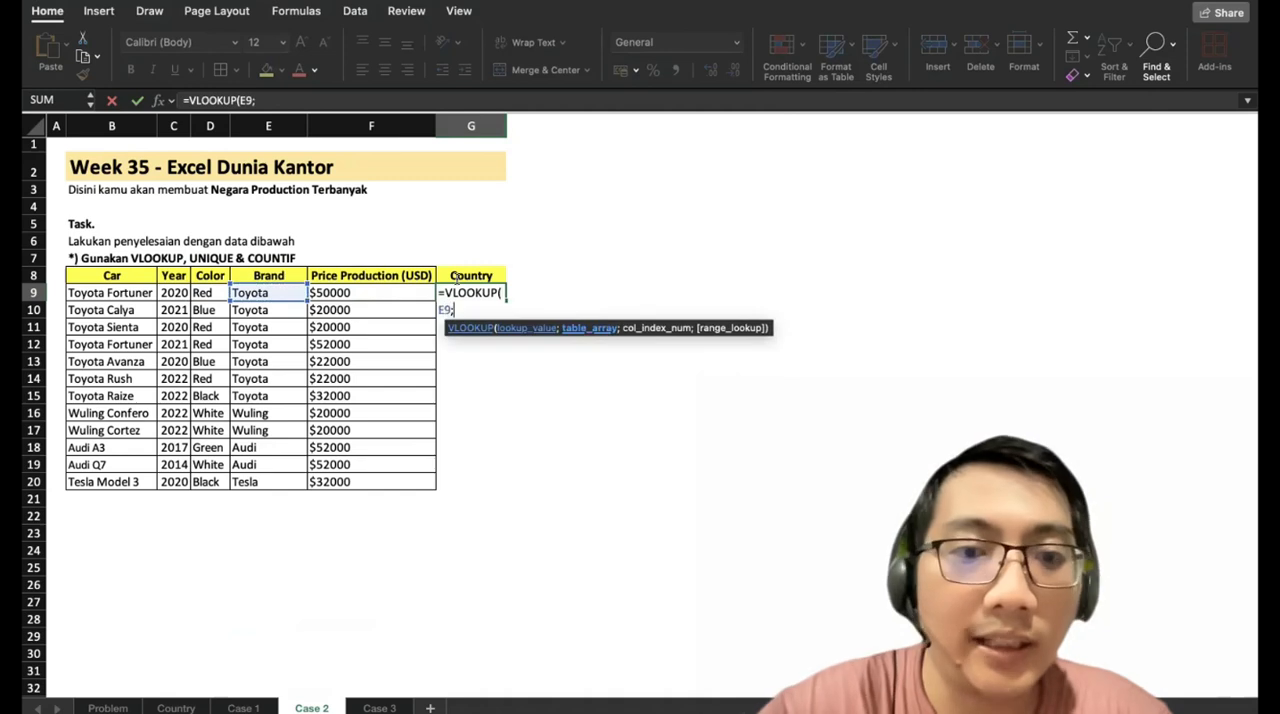
# Add the Country sheet's range as the VLOOKUP table array, locked as Country!$A$1:$B$5.
pyautogui.click(172, 705)
pyautogui.moveTo(70, 150); pyautogui.dragTo(160, 230)
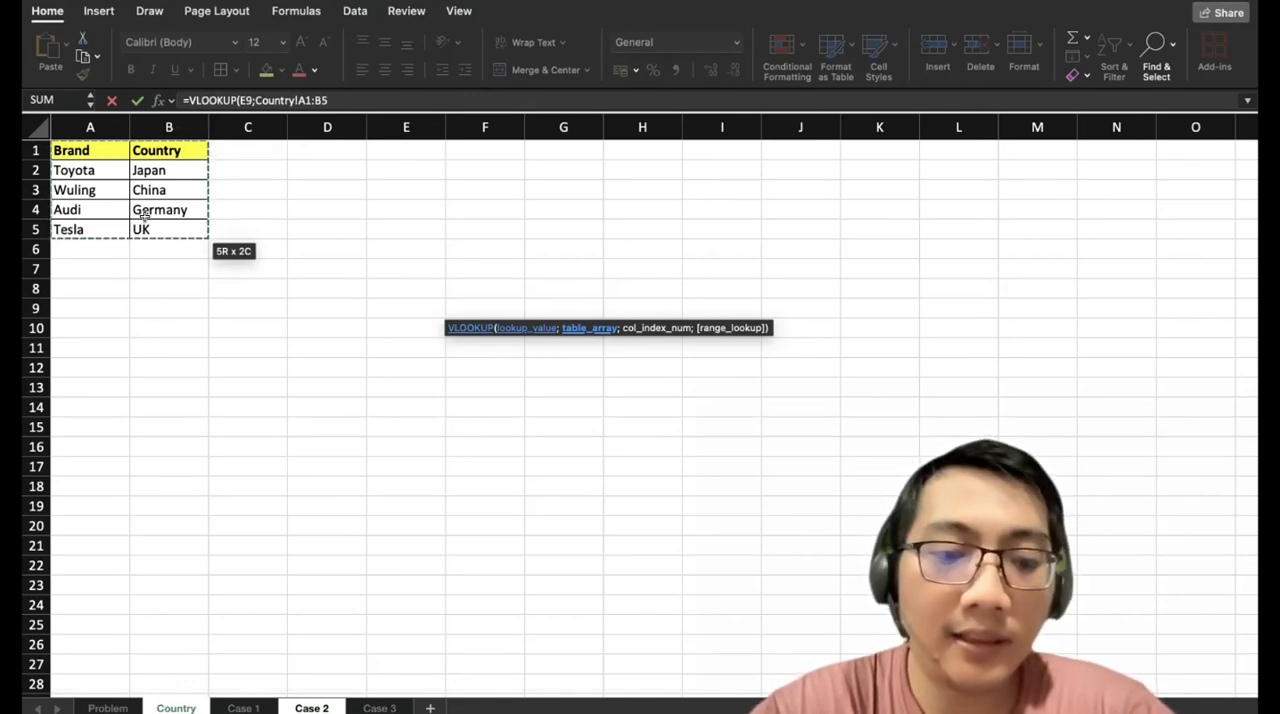
pyautogui.press('F4')
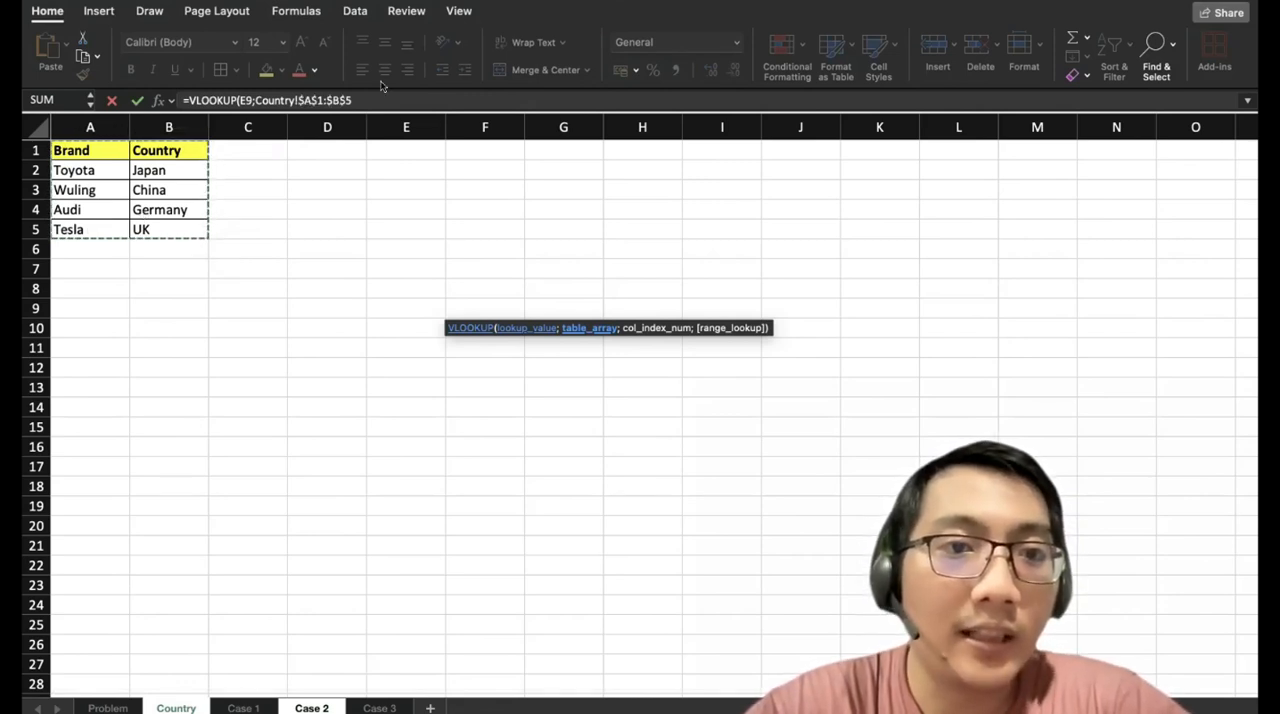
pyautogui.moveTo(297, 100); pyautogui.dragTo(361, 97)
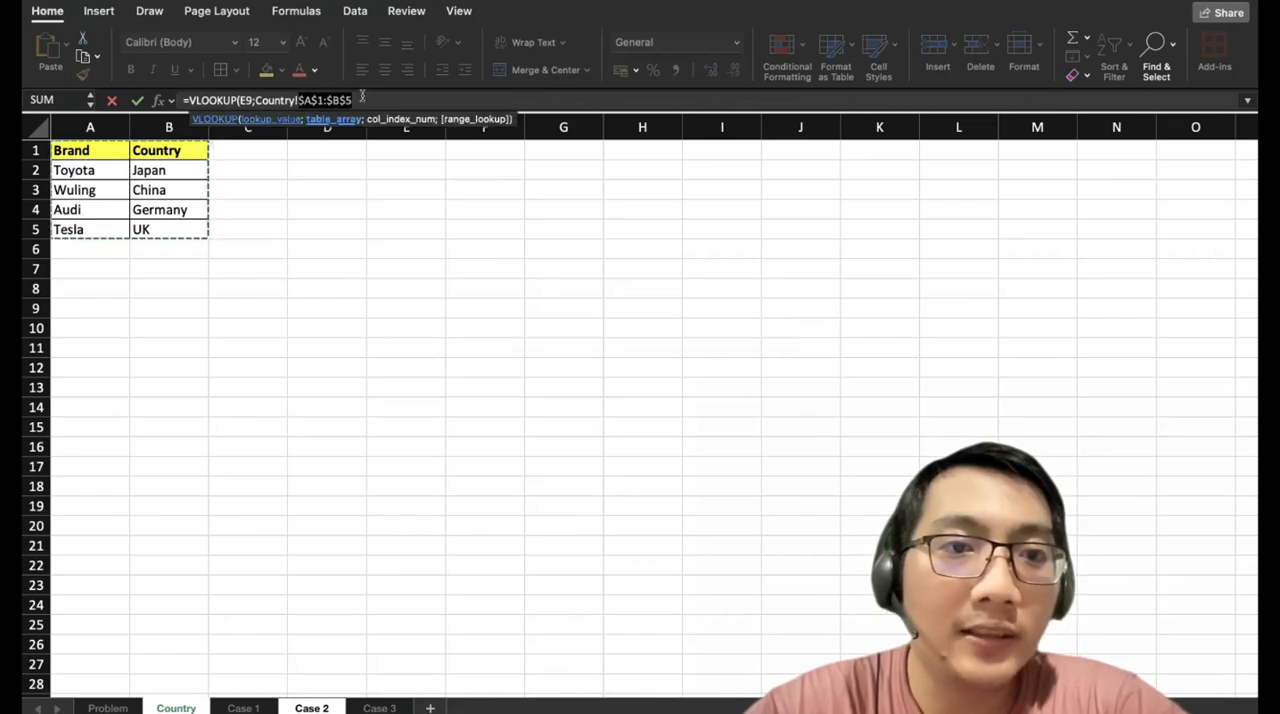
pyautogui.click(347, 97)
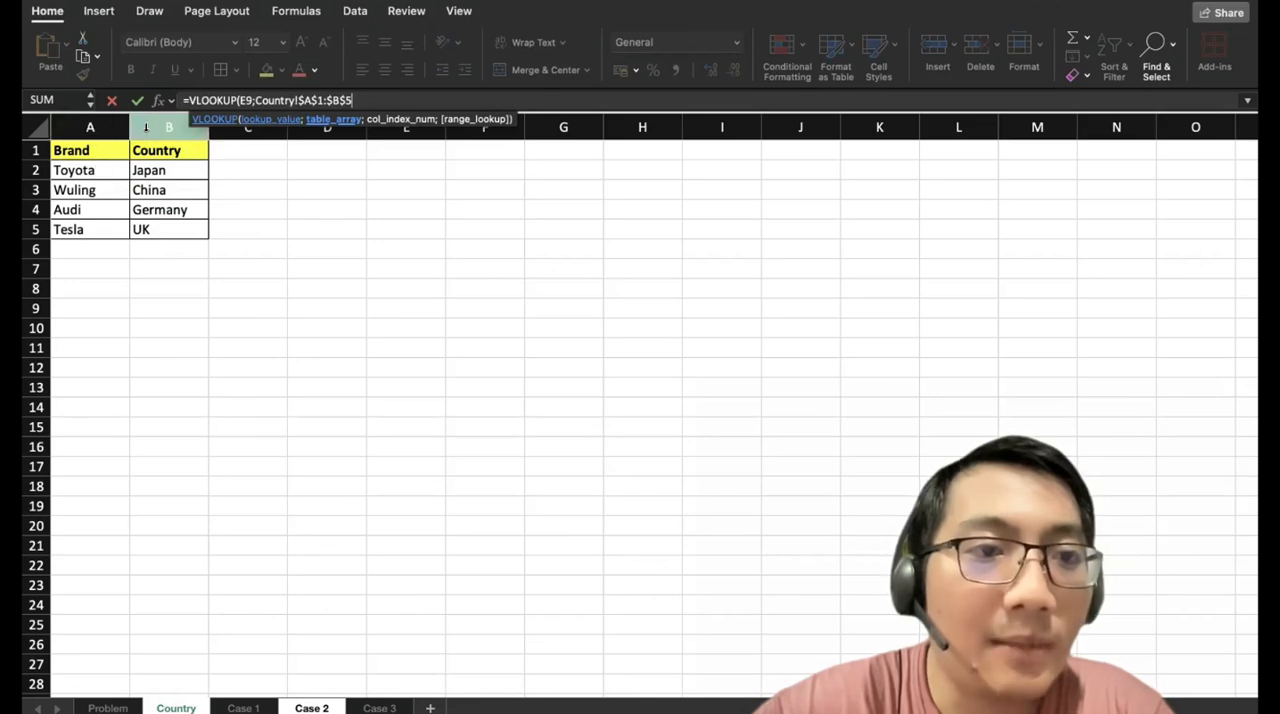
# Finish the VLOOKUP with column index 2 and FALSE, and fill it down from G9 to G20.
pyautogui.write(';2;FALS')
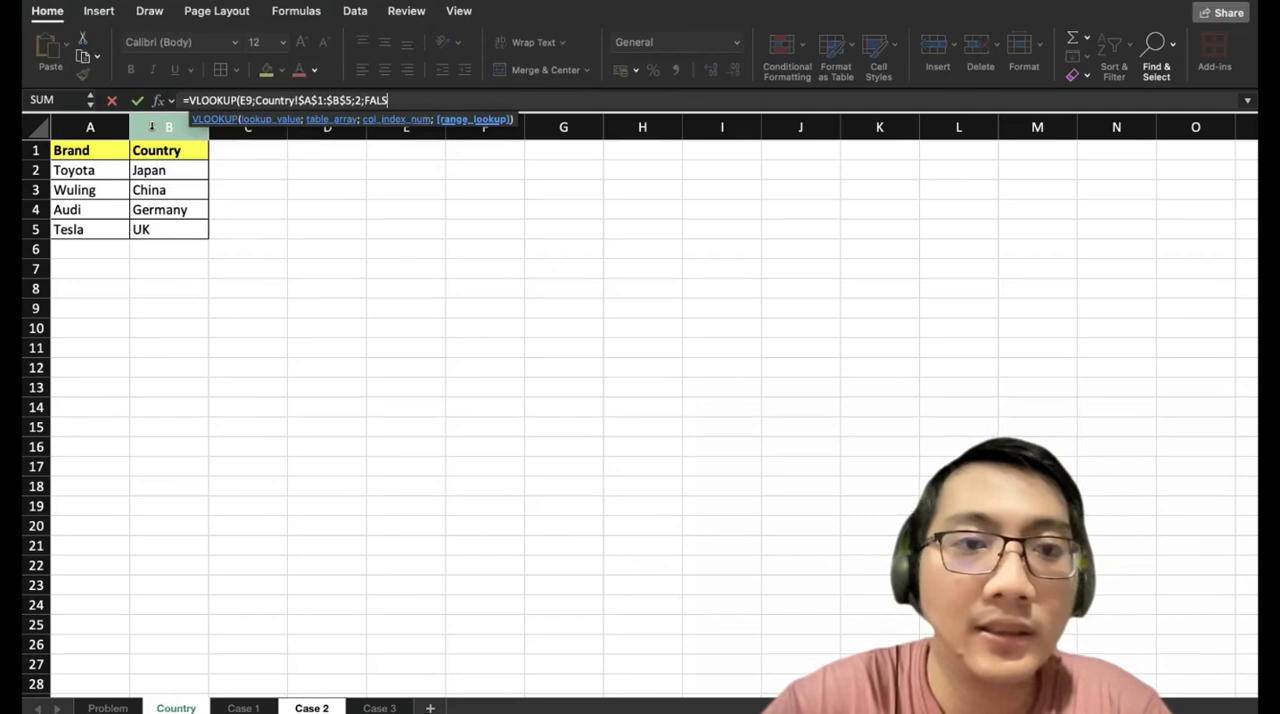
pyautogui.write('E')
pyautogui.press('Return')
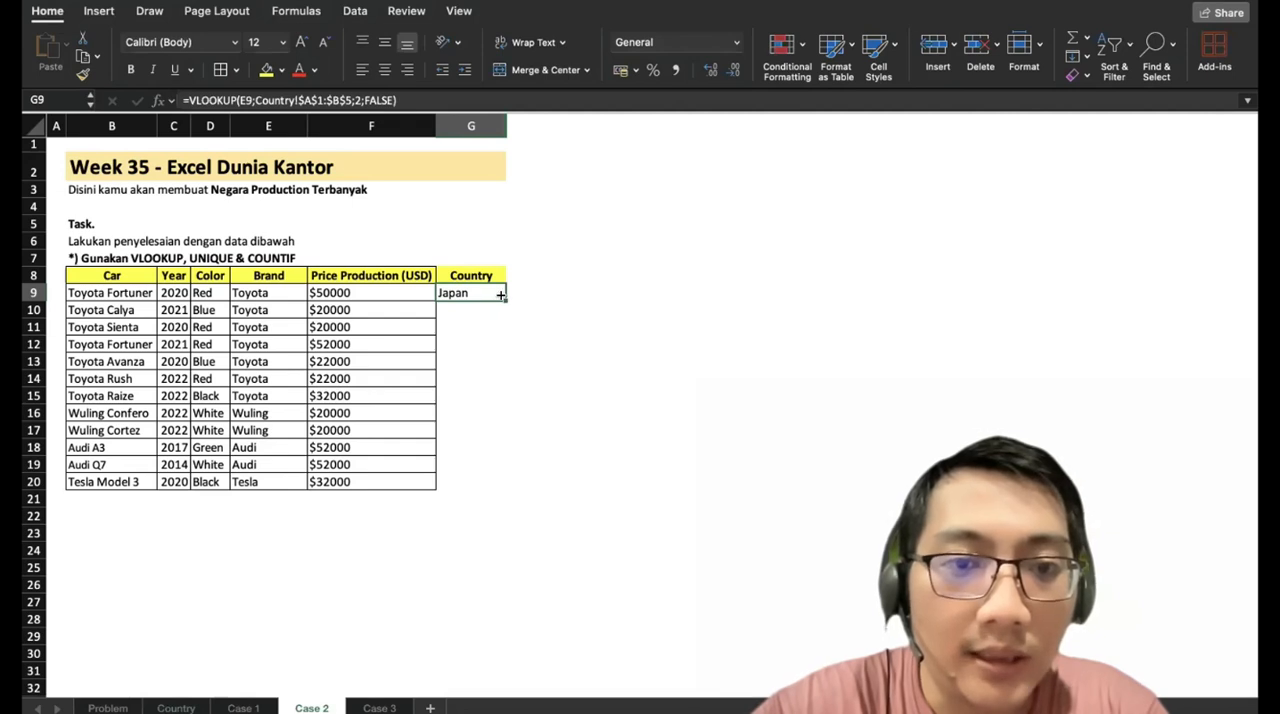
pyautogui.moveTo(500, 302); pyautogui.dragTo(493, 486)
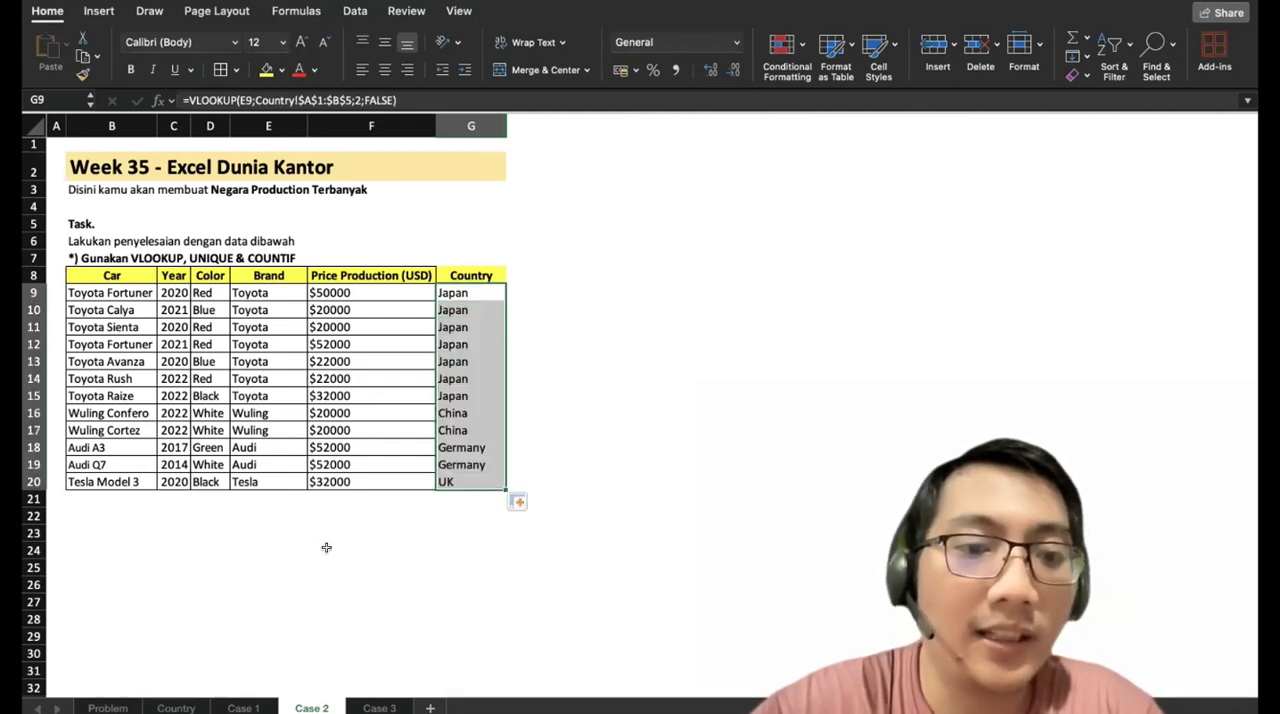
# Enter the label Unique Country in B23, below the car table.
pyautogui.scroll(-1, 326, 547)
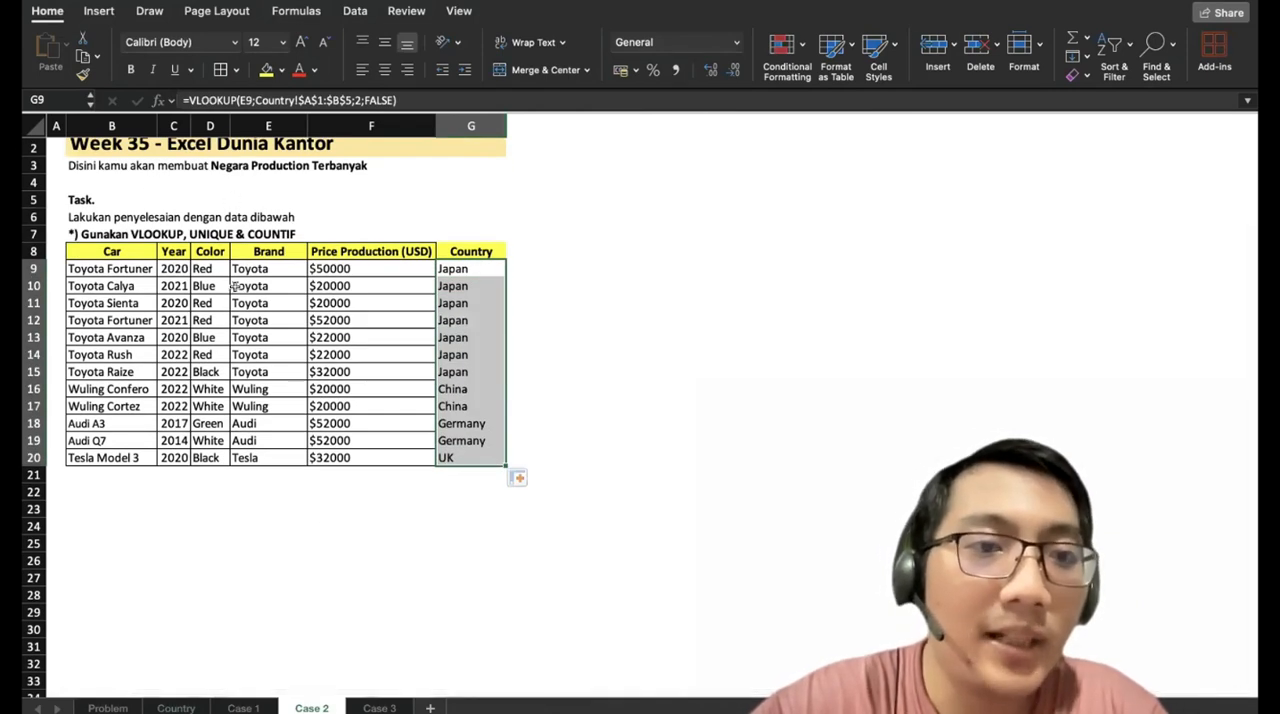
pyautogui.click(97, 502)
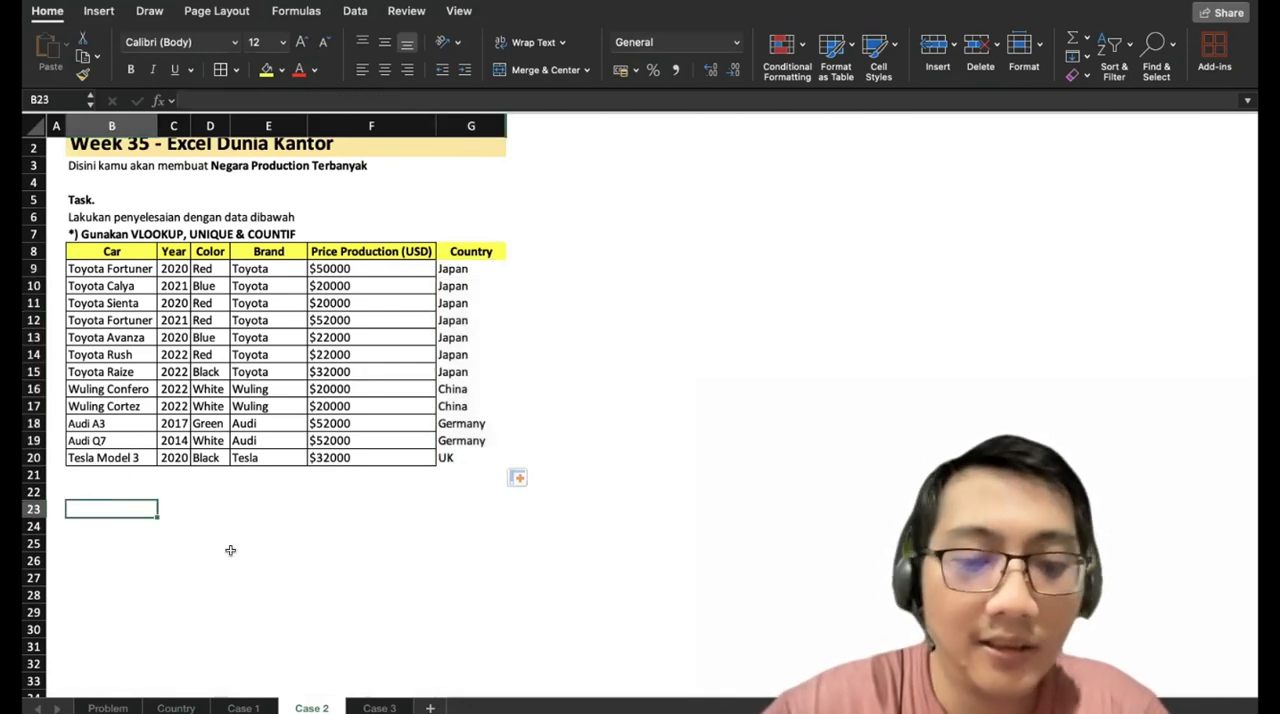
pyautogui.write('Unique Co')
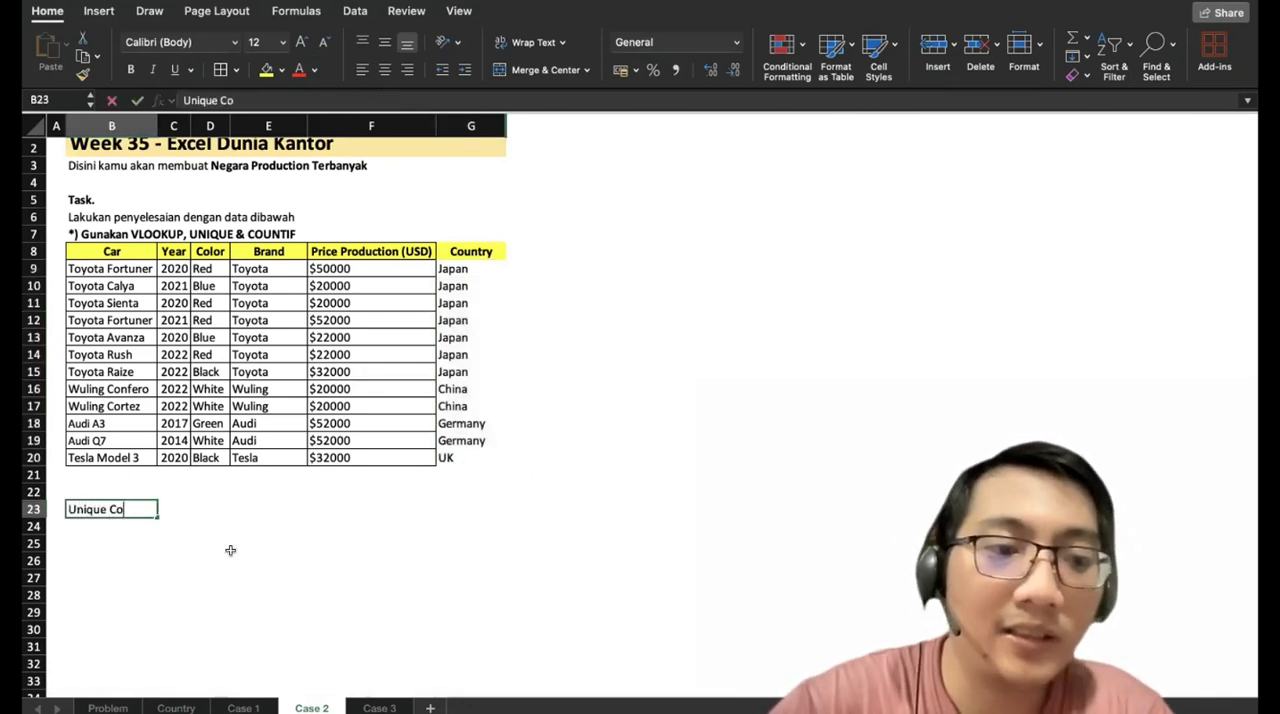
pyautogui.write('untry')
pyautogui.press('Return')
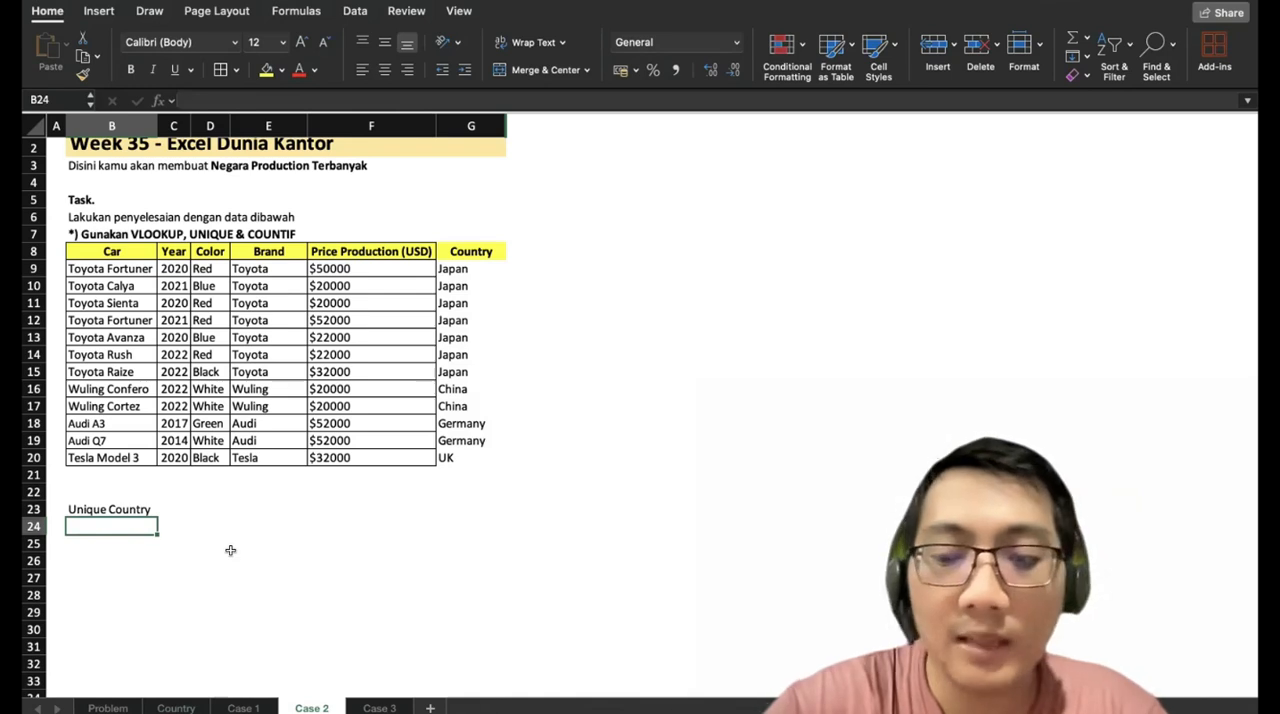
# Enter =UNIQUE(G9:G20) in B24 to list each production country once.
pyautogui.write('=UNIQUE')
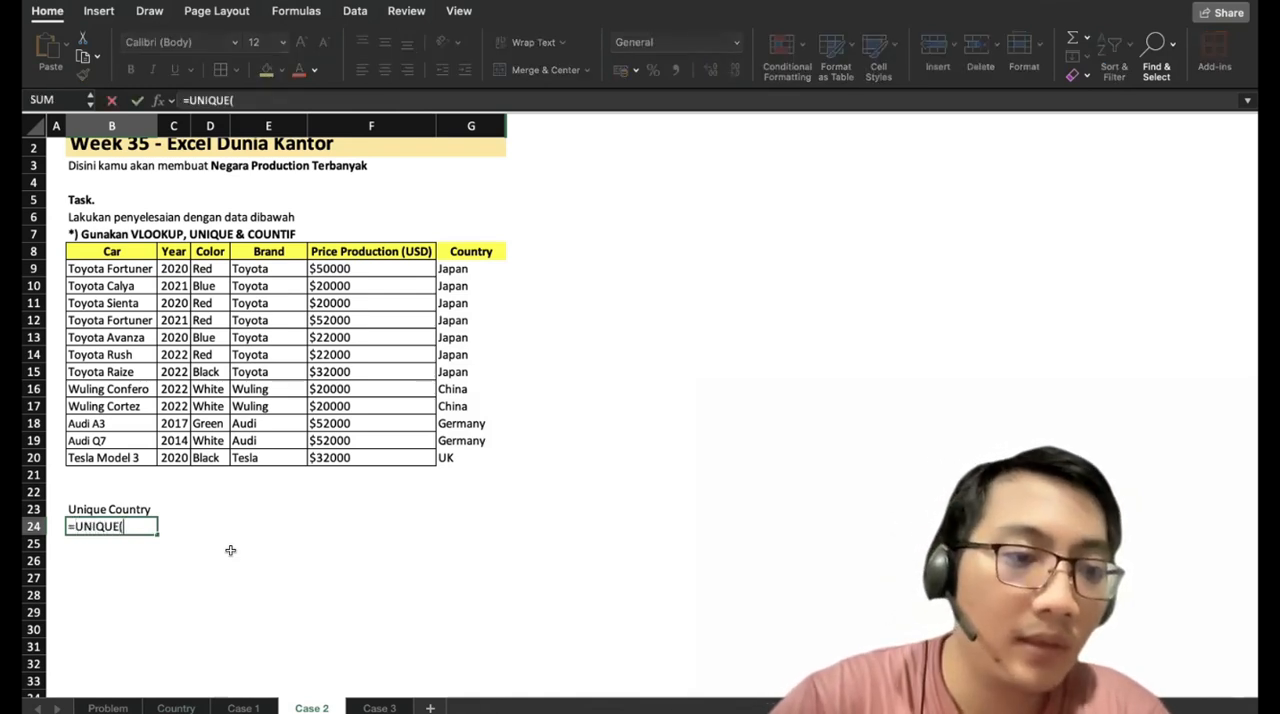
pyautogui.write('(')
pyautogui.moveTo(457, 272); pyautogui.dragTo(463, 455)
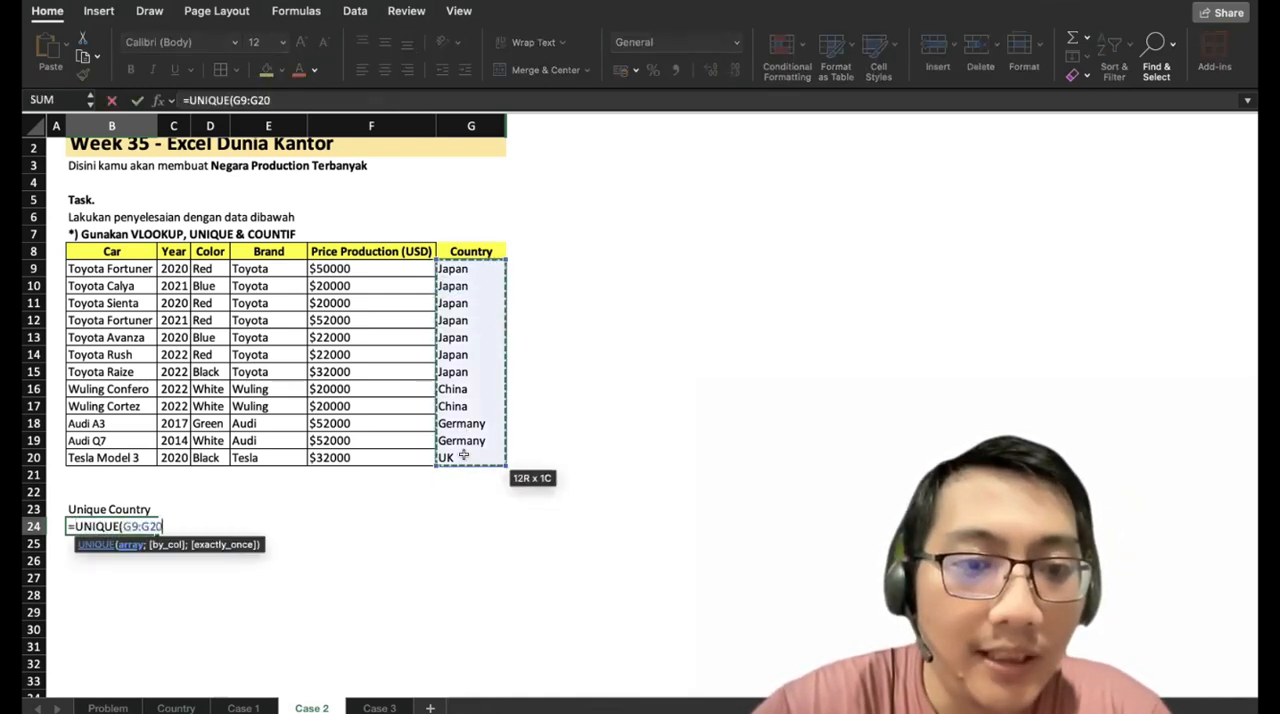
pyautogui.write(')')
pyautogui.press('Return')
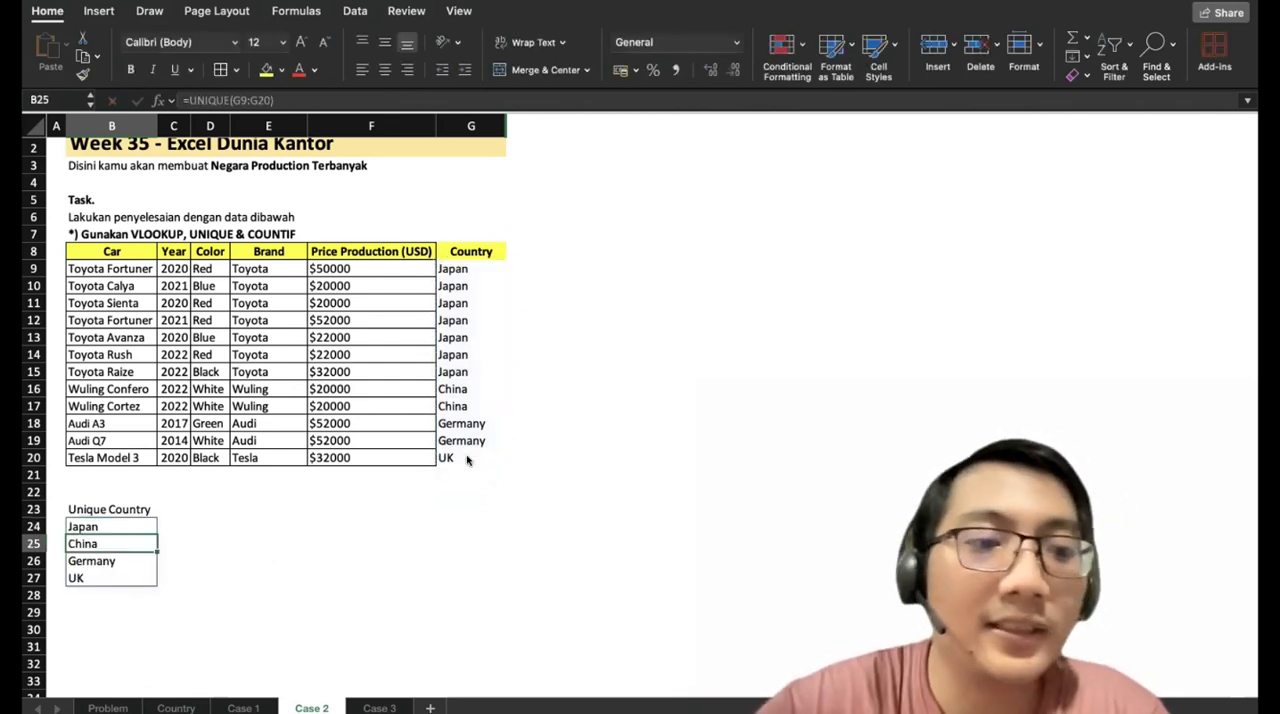
# Enter =COUNTIF(G9:G20;B24) in C24 to count the Japan entries.
pyautogui.press('Right')
pyautogui.press('Up')
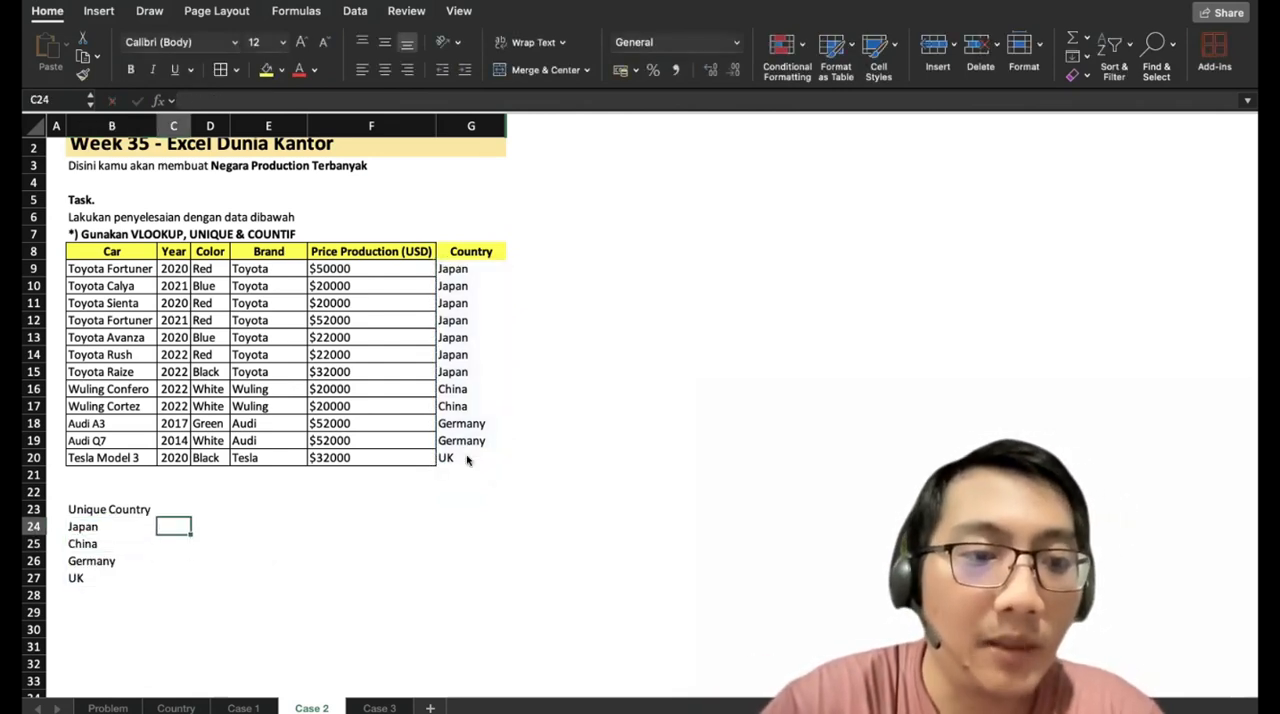
pyautogui.write('=COUNT')
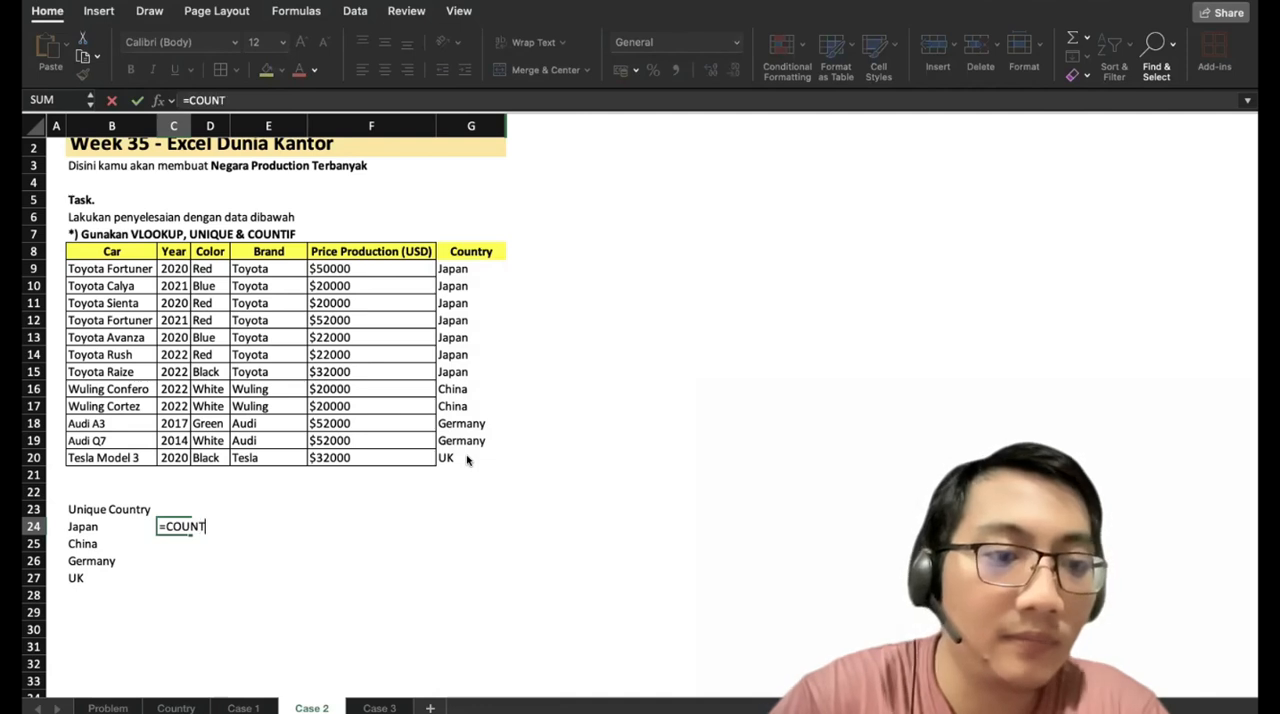
pyautogui.write('IF(')
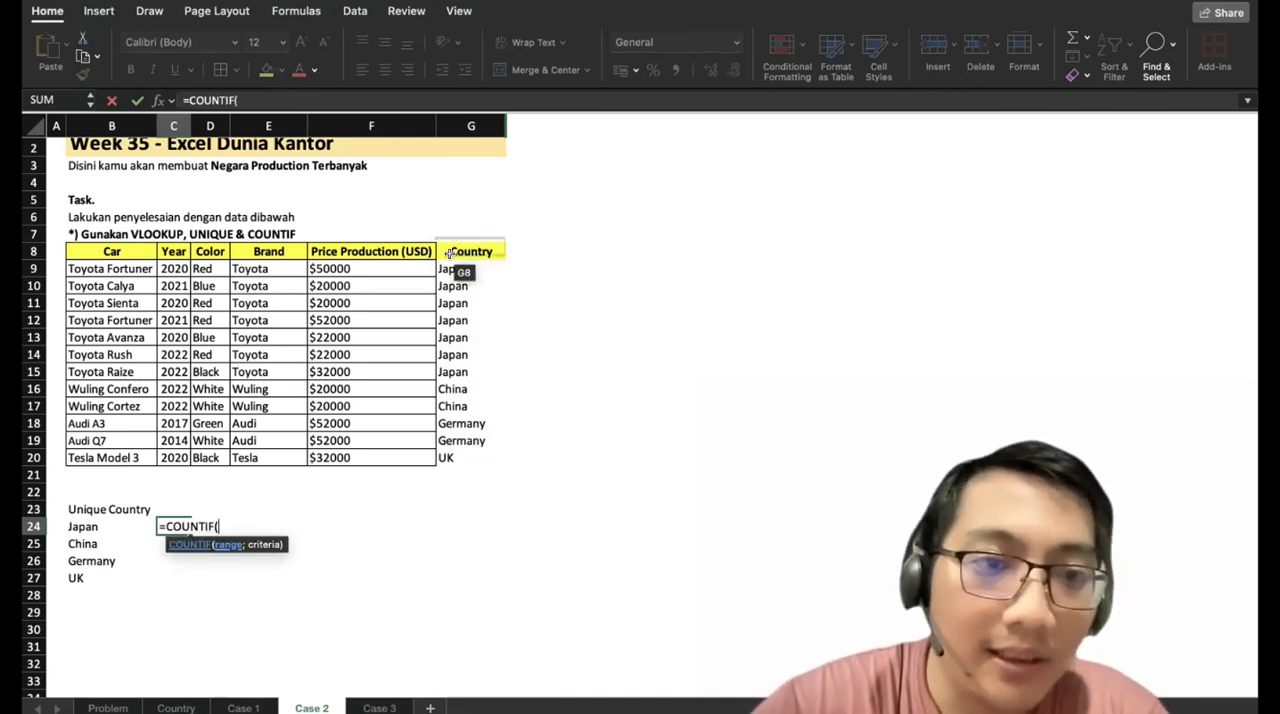
pyautogui.moveTo(457, 268); pyautogui.dragTo(459, 451)
pyautogui.write(';')
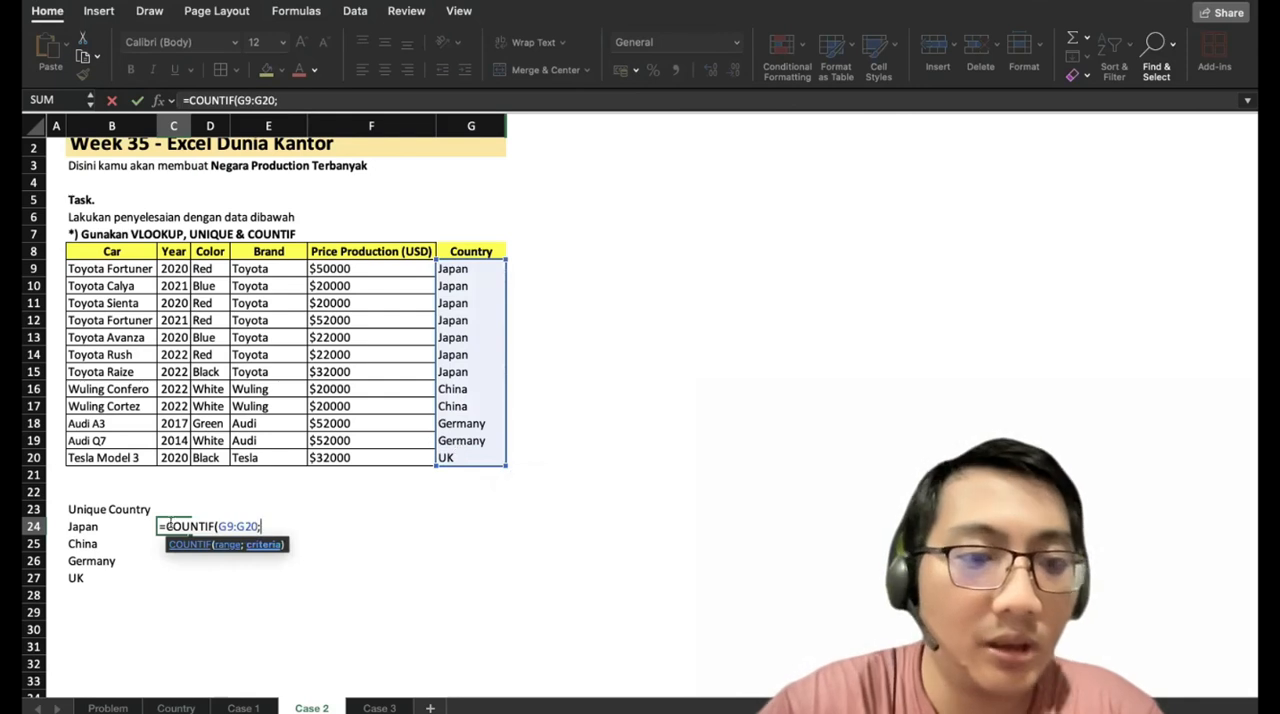
pyautogui.click(97, 526)
pyautogui.write(')')
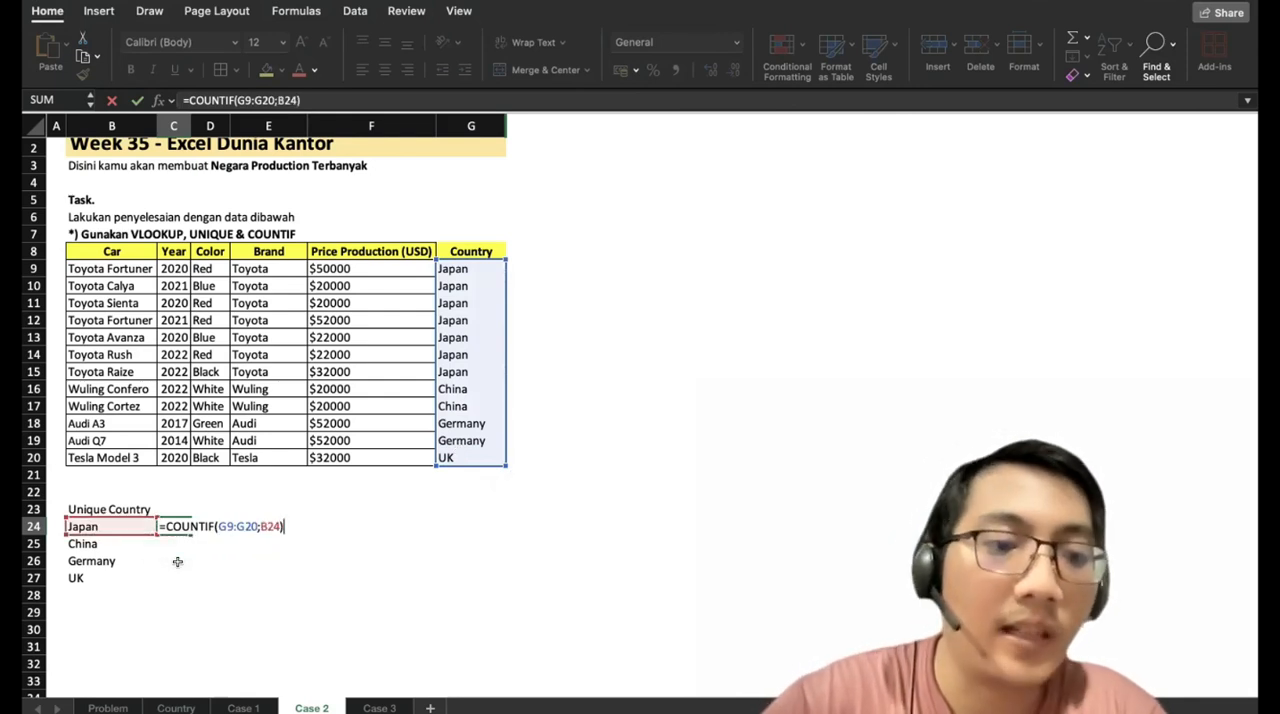
pyautogui.press('Return')
# Copy the COUNTIF formula from C24 into C25:C27 for China, Germany and UK.
pyautogui.press('Up')
pyautogui.hotkey('ctrl', 'c')
pyautogui.press('Down')
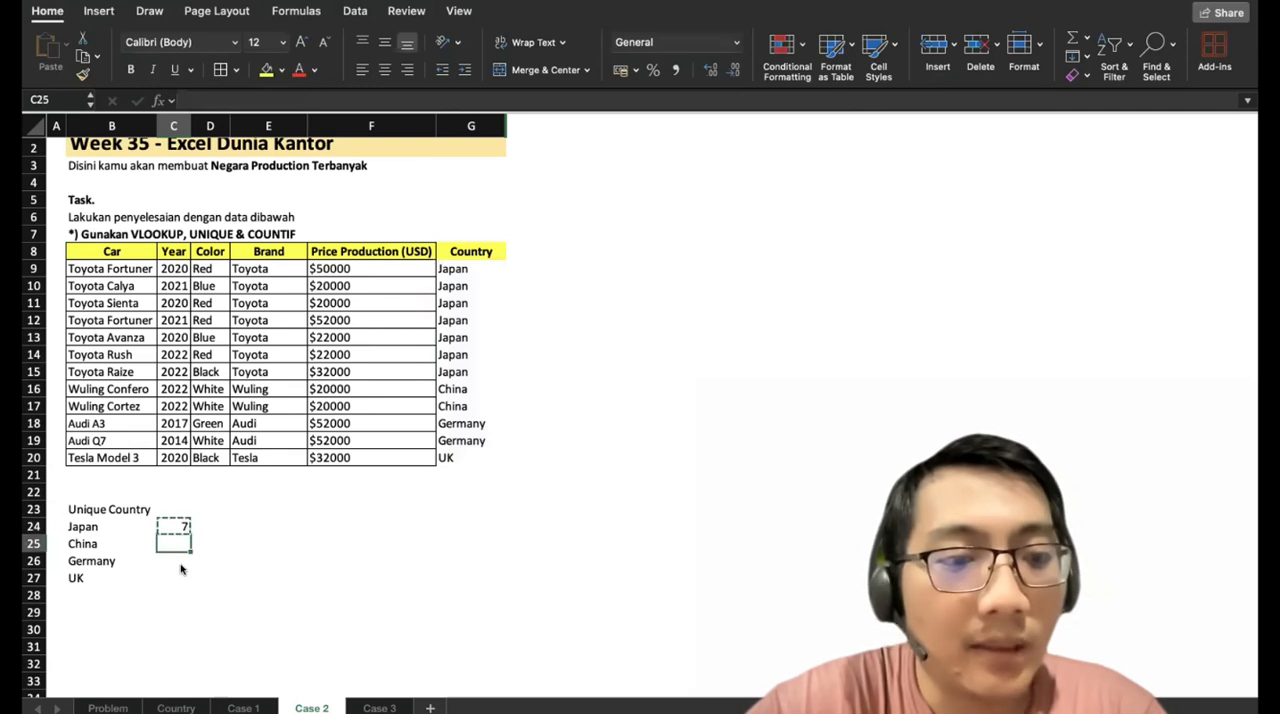
pyautogui.hotkey('ctrl', 'v')
pyautogui.press('Down')
pyautogui.hotkey('ctrl', 'v')
pyautogui.press('Down')
# Paste the COUNTIF formula into C27, and change Tesla's country to USA in B5 of the Country sheet.
pyautogui.hotkey('ctrl', 'v')
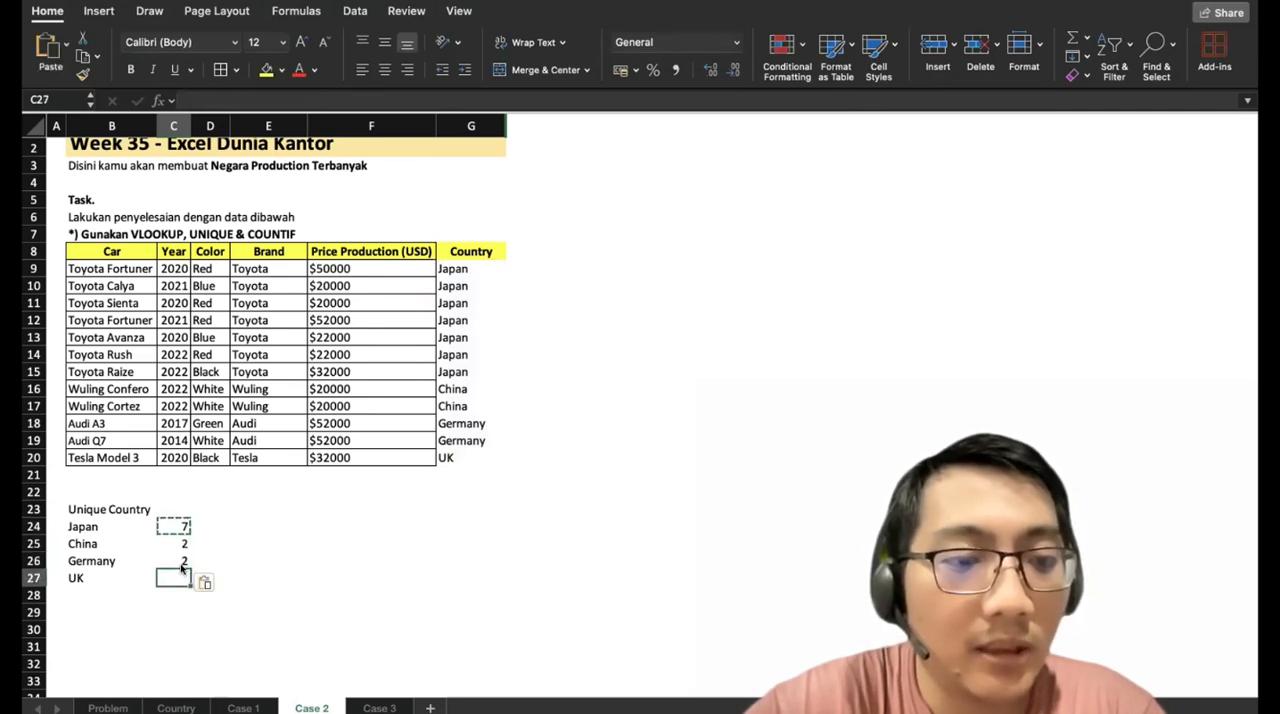
pyautogui.hotkey('ctrl', 'v')
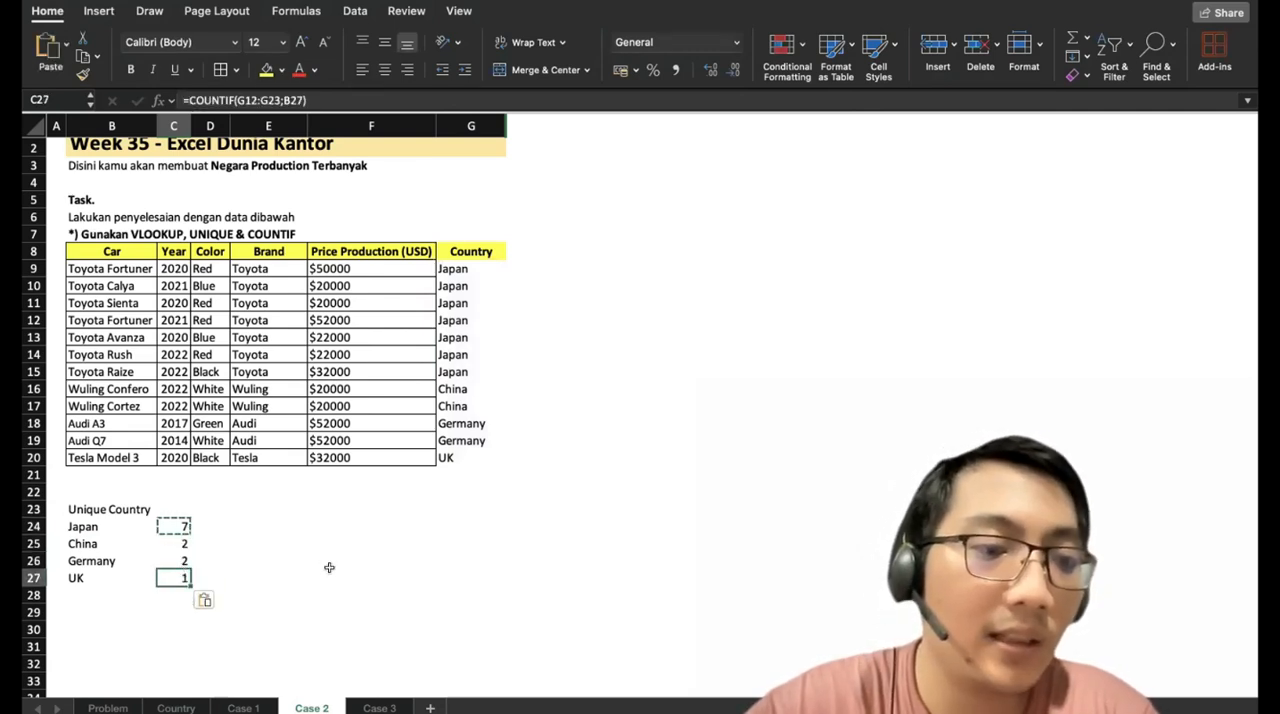
pyautogui.click(172, 704)
pyautogui.click(141, 229)
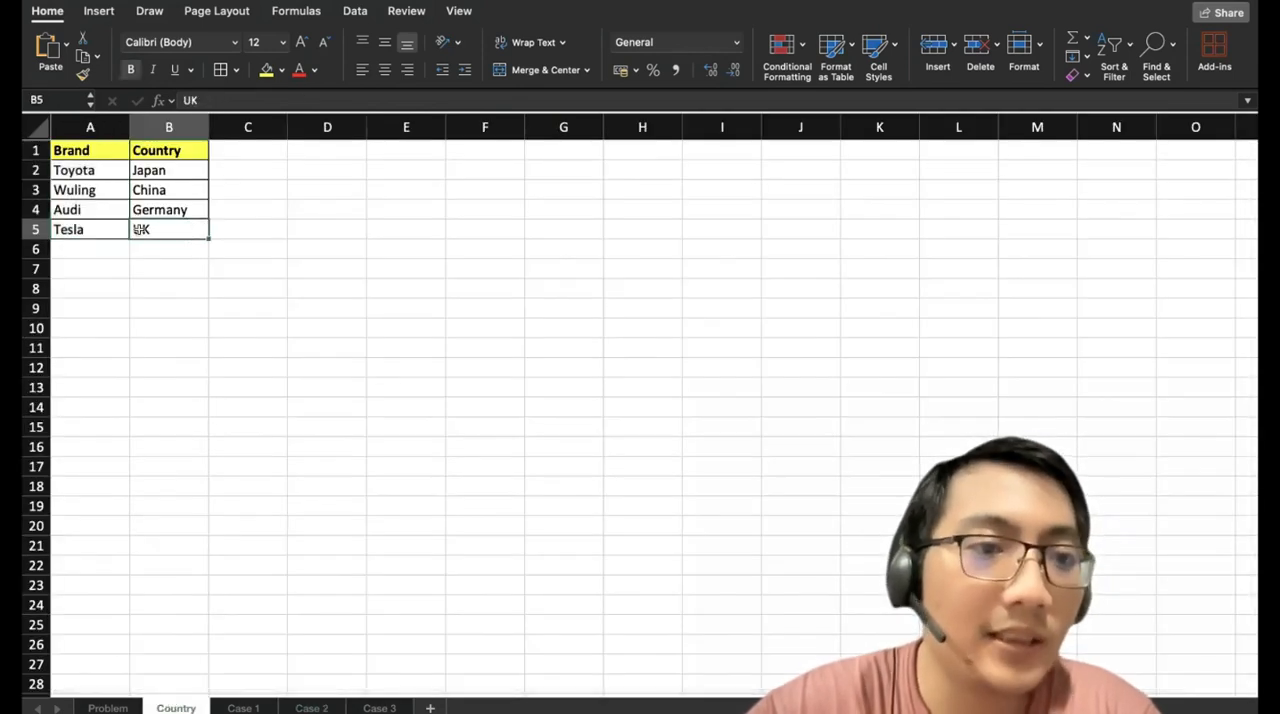
pyautogui.write('USA')
pyautogui.press('Return')
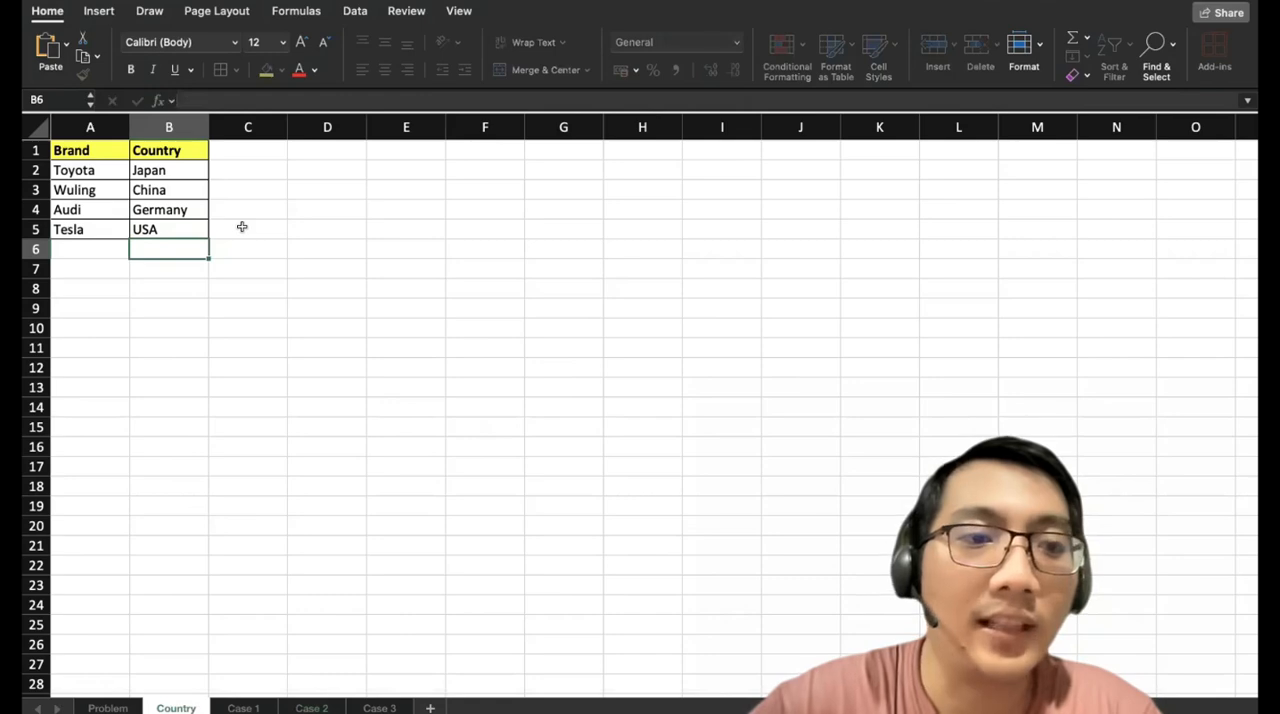
pyautogui.click(318, 708)
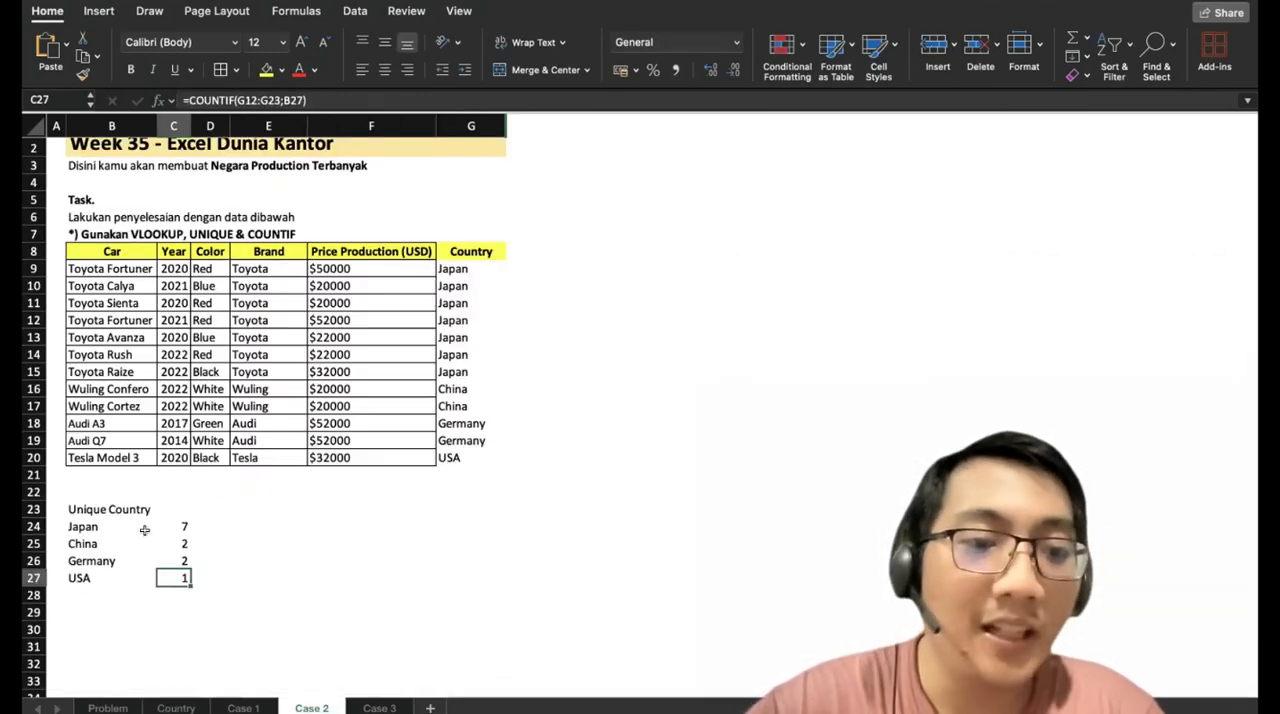
pyautogui.click(176, 708)
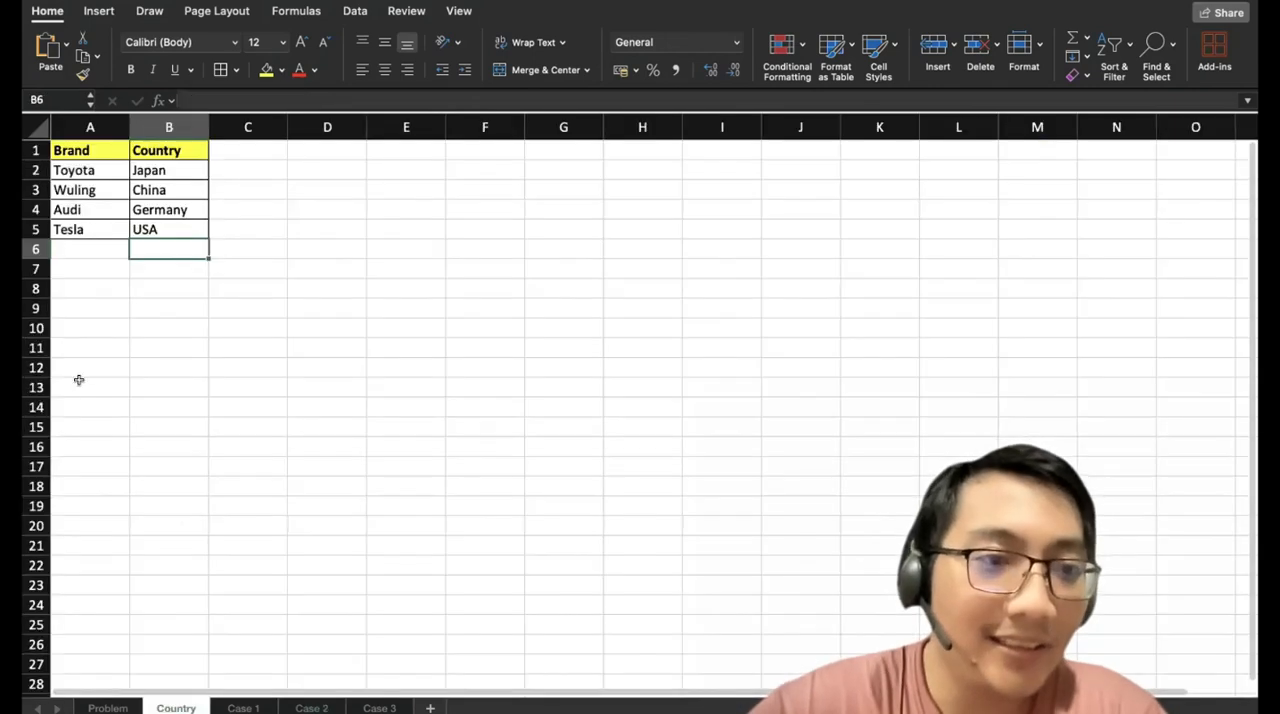
pyautogui.click(312, 706)
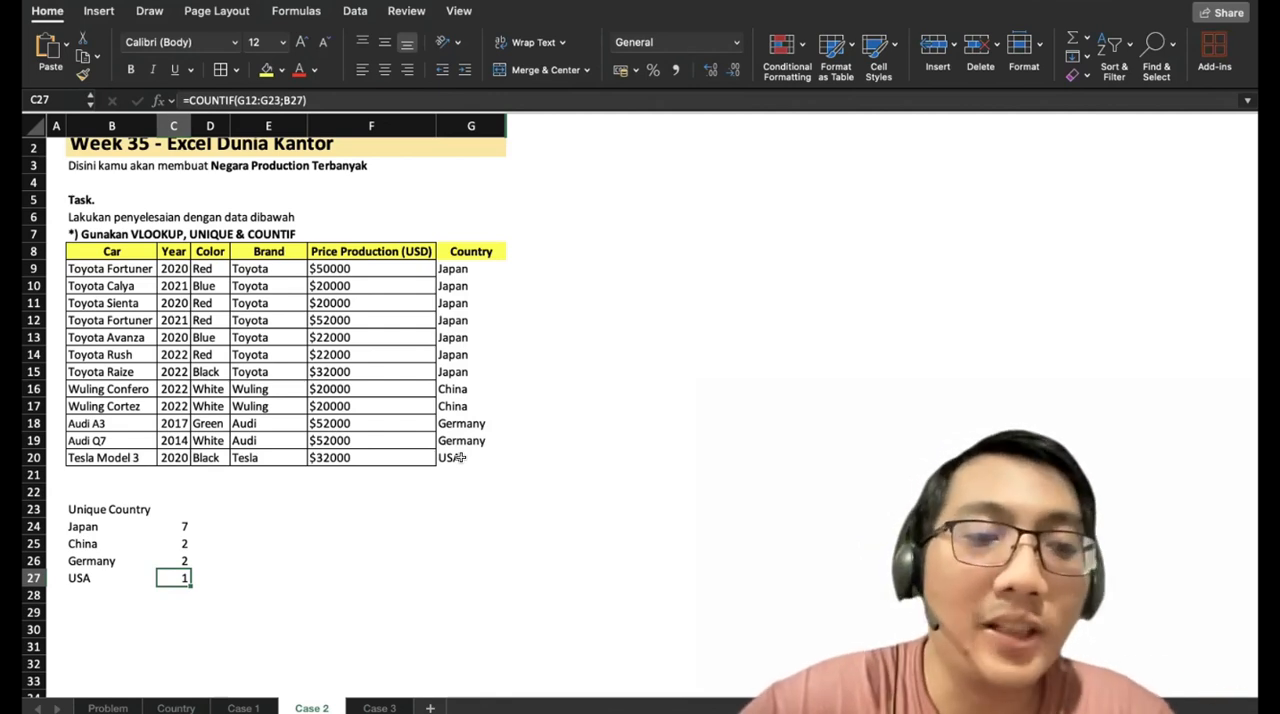
# Open the Case 3 sheet and examine how the Price Production (USD) entries are stored.
pyautogui.scroll(1, 459, 457)
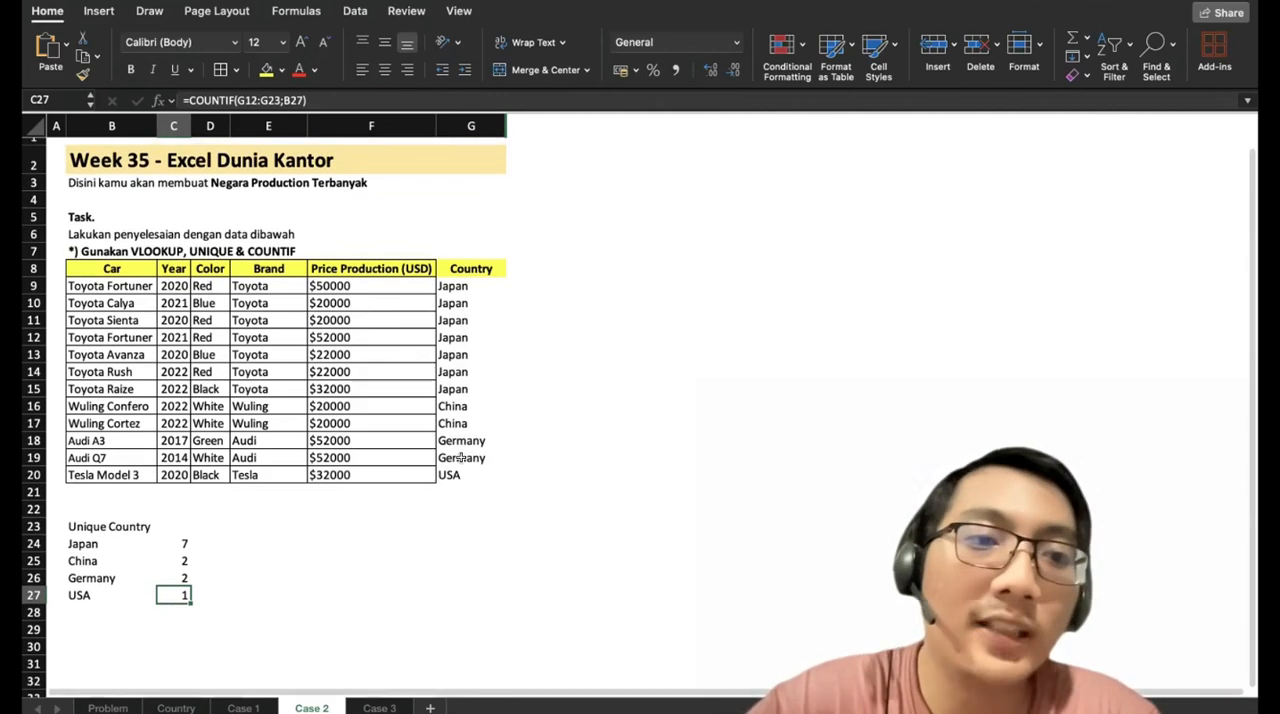
pyautogui.scroll(1, 461, 457)
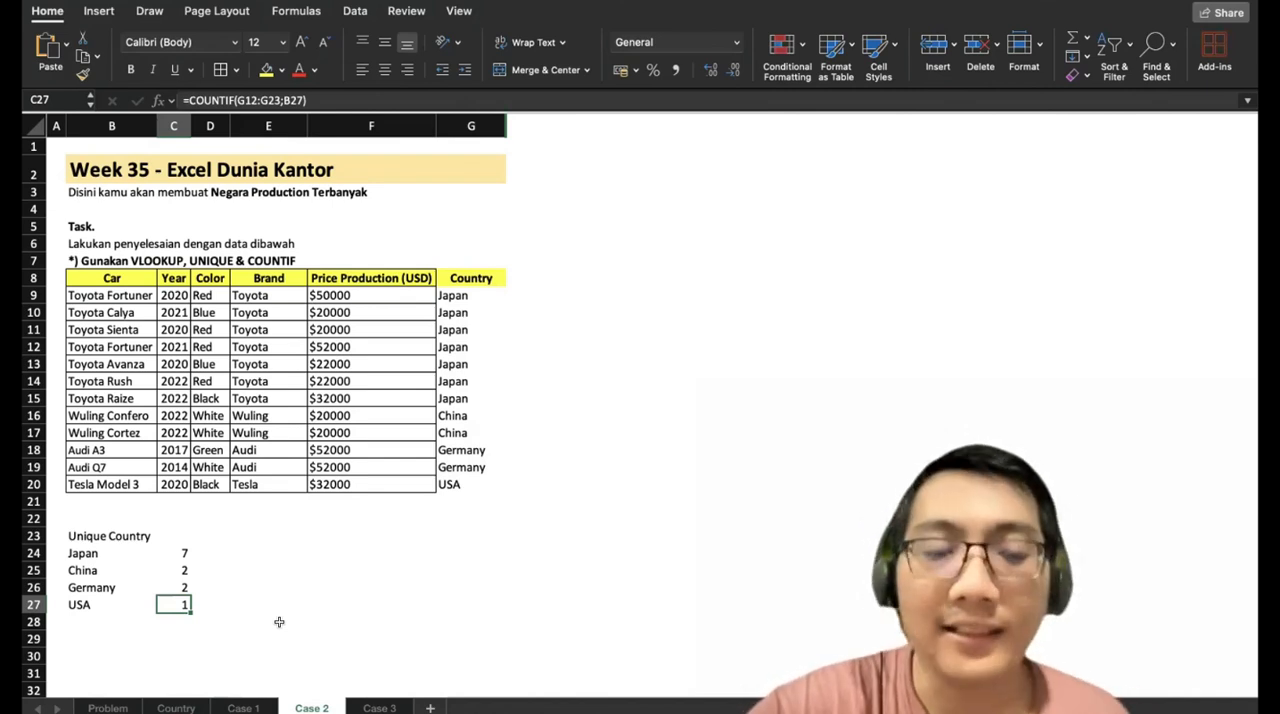
pyautogui.click(379, 708)
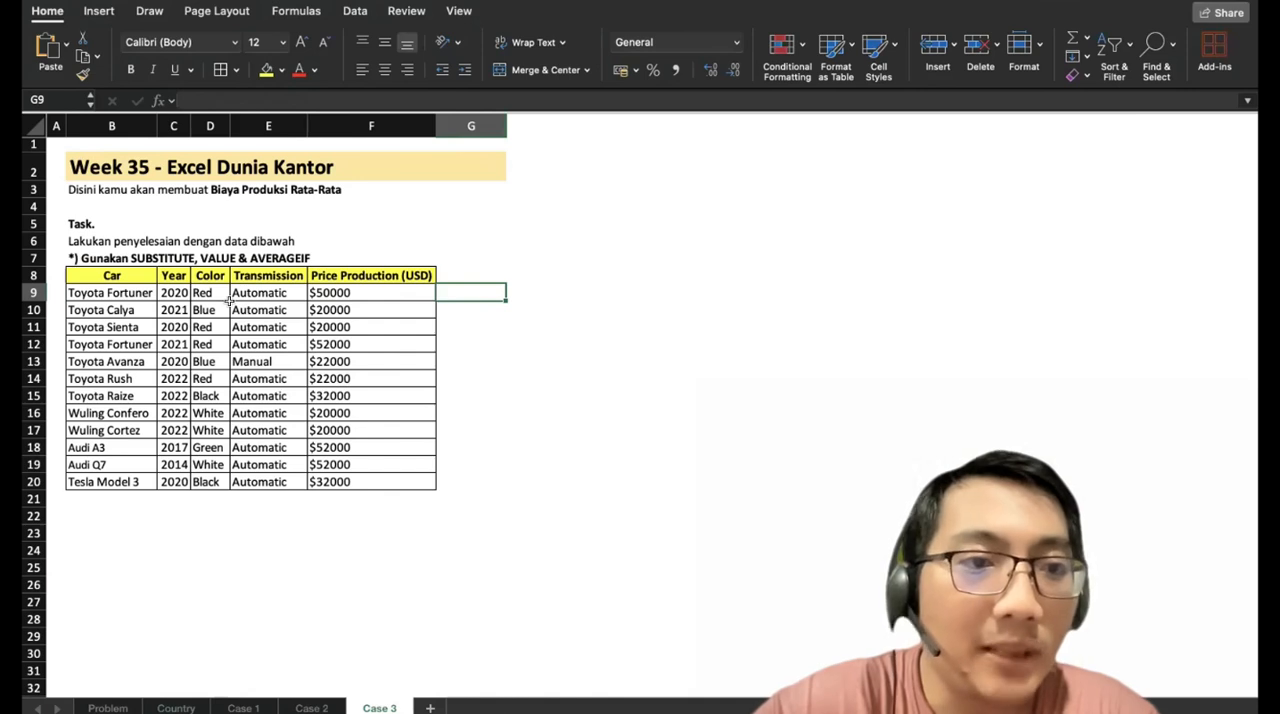
pyautogui.click(329, 289)
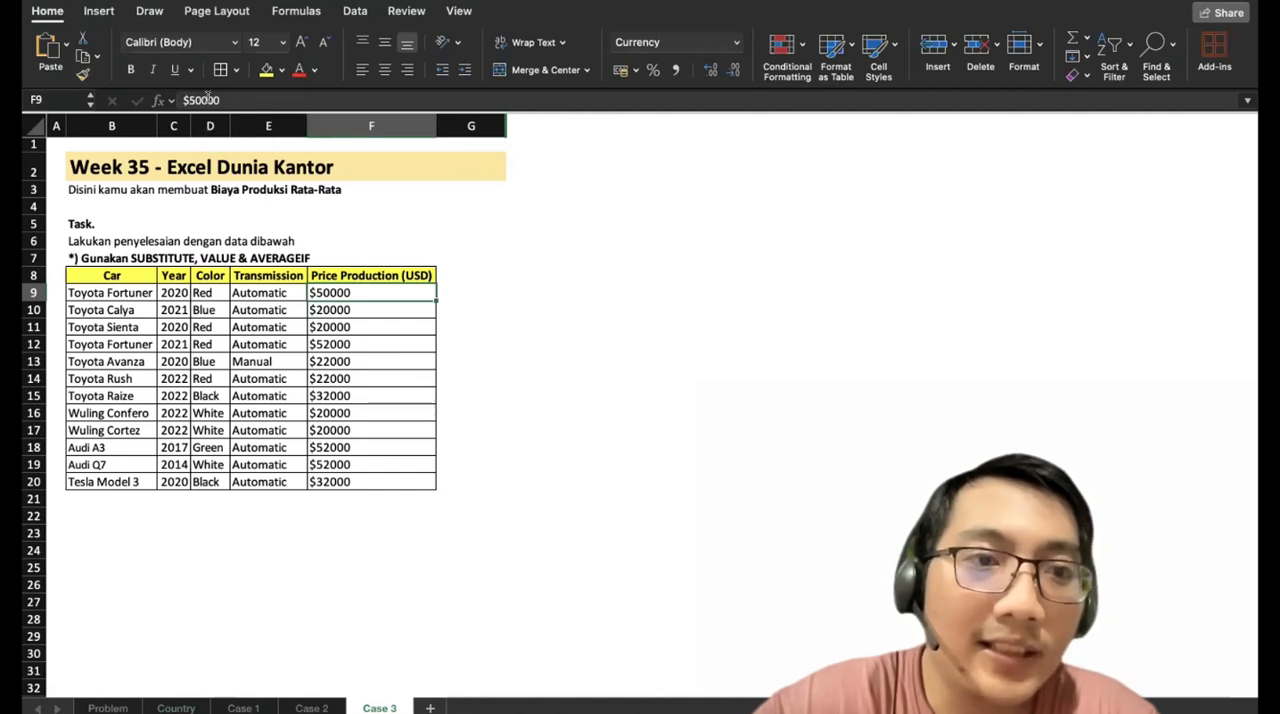
pyautogui.click(389, 343)
pyautogui.click(360, 360)
pyautogui.click(360, 430)
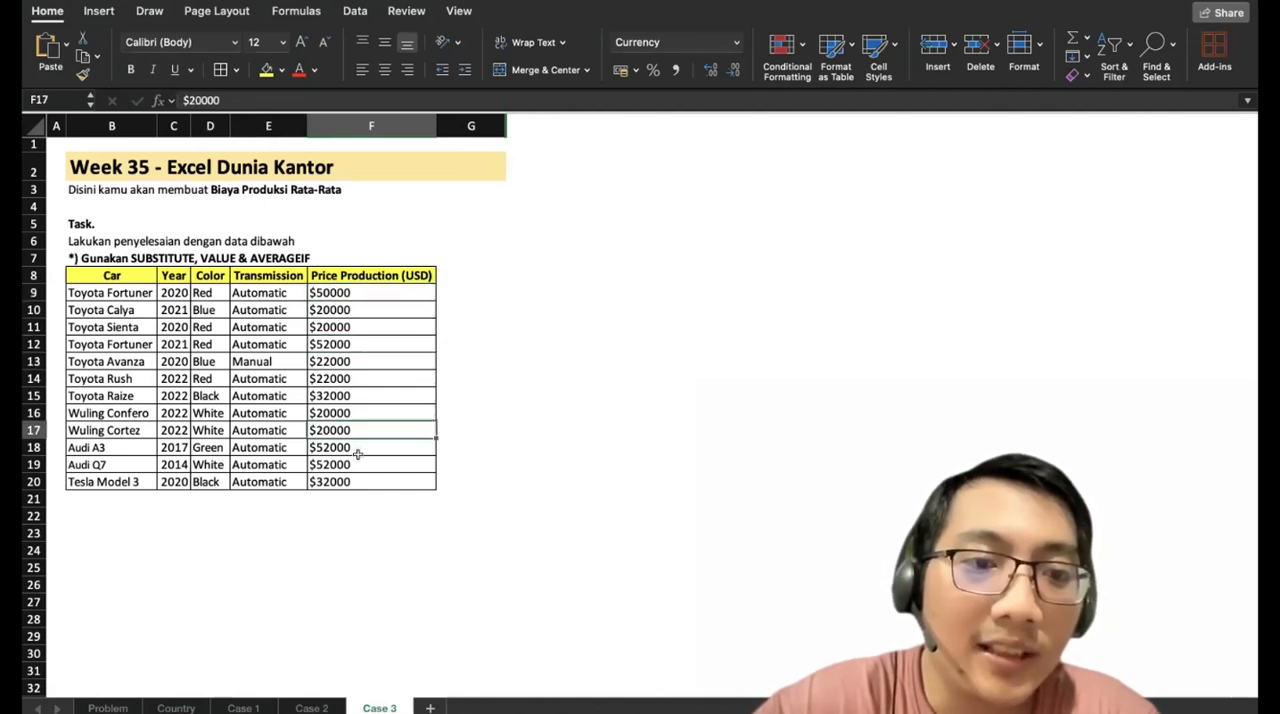
pyautogui.click(362, 467)
pyautogui.click(465, 291)
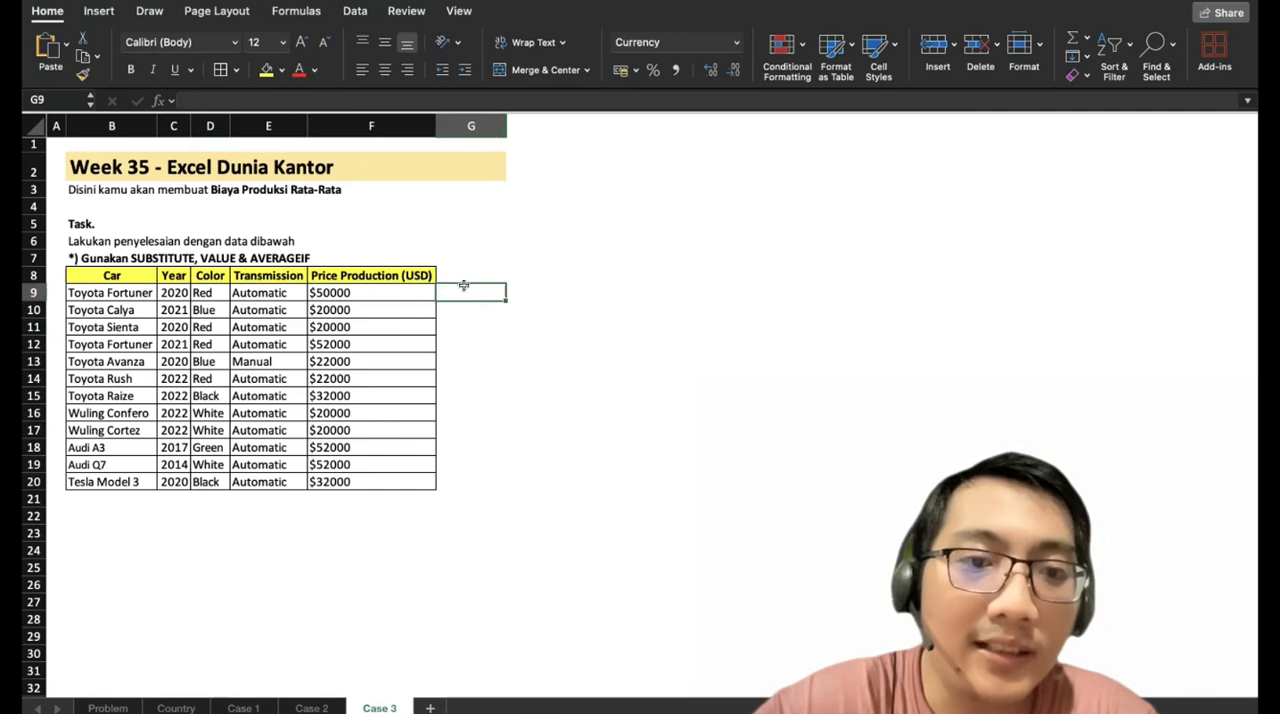
# Move the Price Production (USD) column F8:F20 onto E8:E20, replacing the Transmission data, and widen column E to fit.
pyautogui.moveTo(350, 276); pyautogui.dragTo(405, 482)
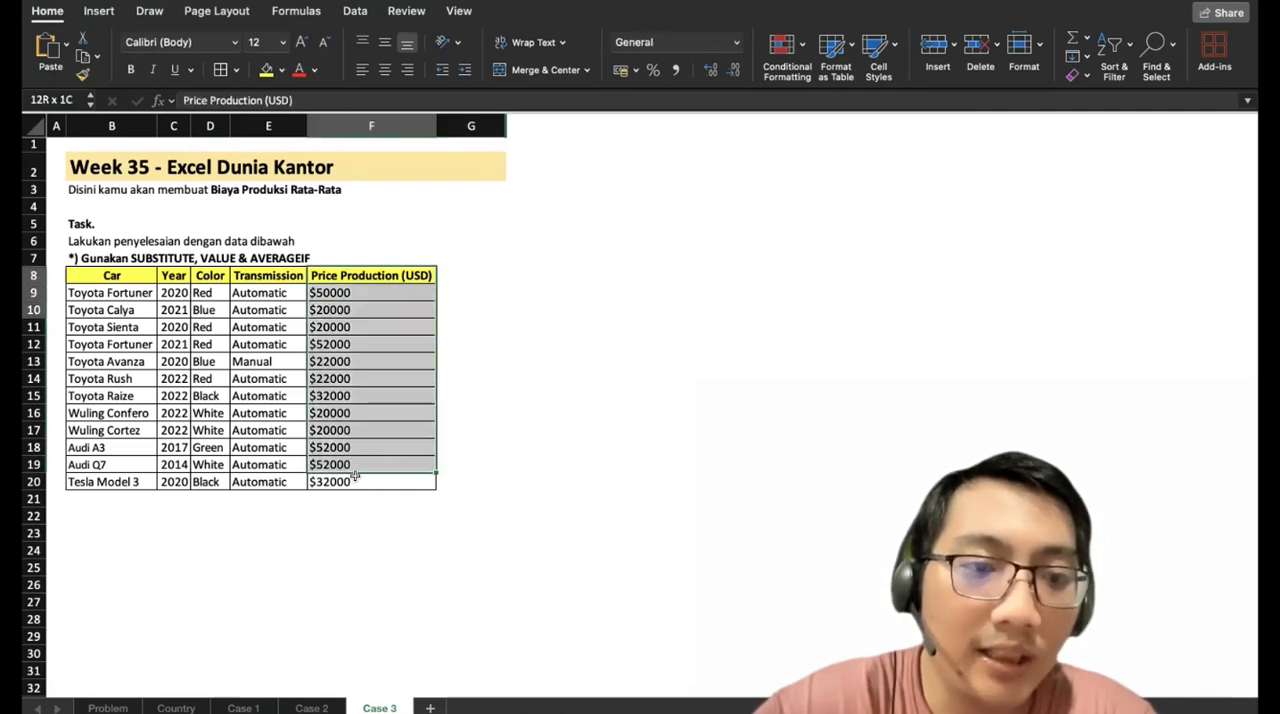
pyautogui.moveTo(433, 292); pyautogui.dragTo(289, 289)
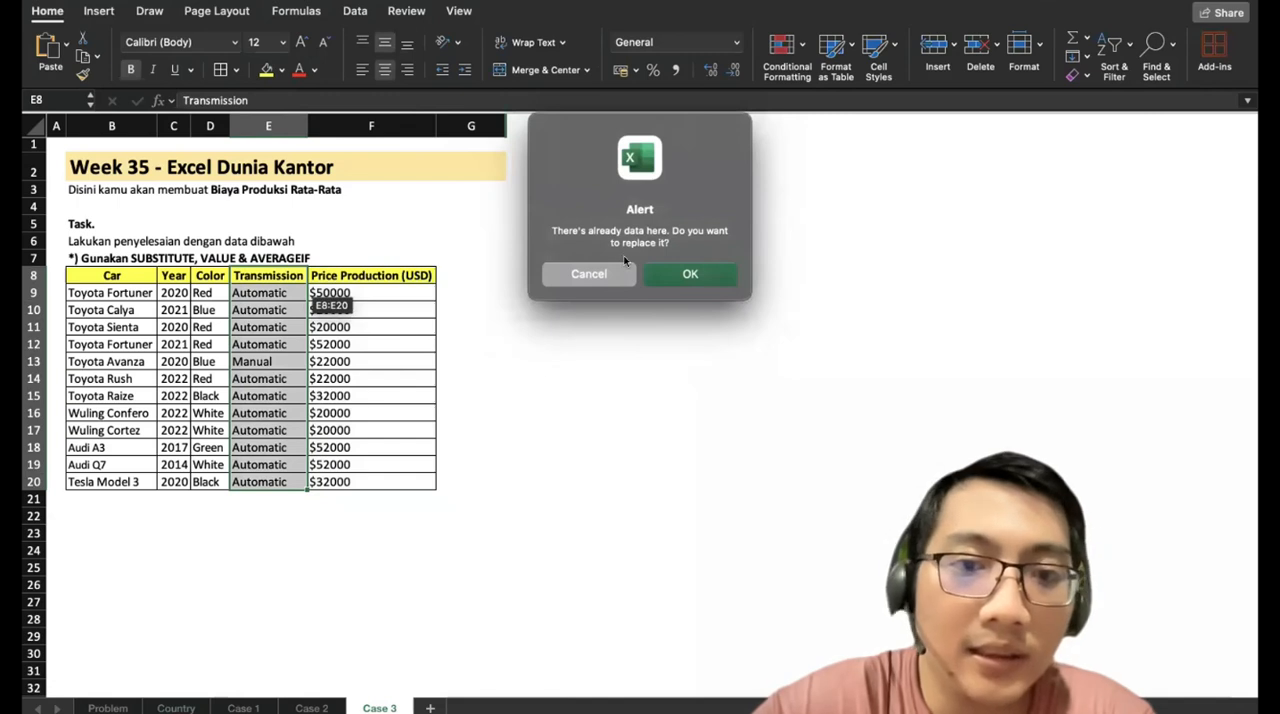
pyautogui.click(690, 274)
pyautogui.click(360, 275)
pyautogui.moveTo(308, 125); pyautogui.dragTo(357, 229)
# Enter the heading Hilangkan USD in F8.
pyautogui.write('Hila')
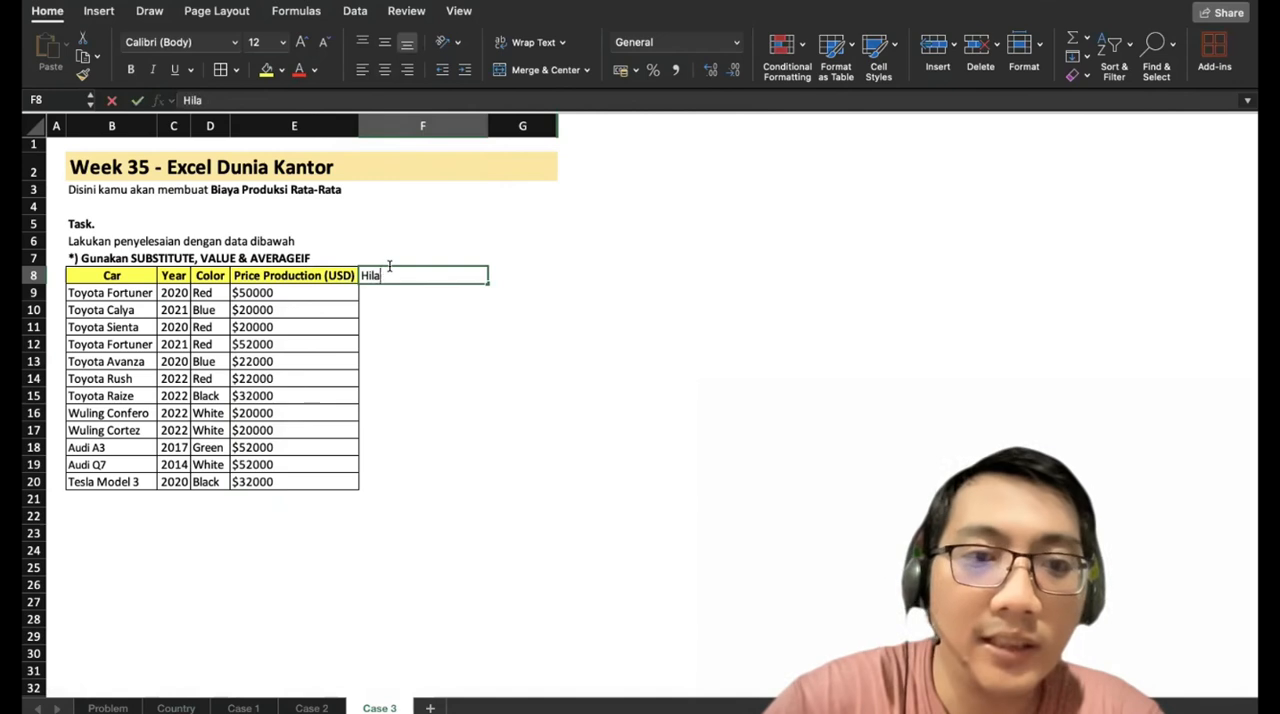
pyautogui.write('ngkan USD')
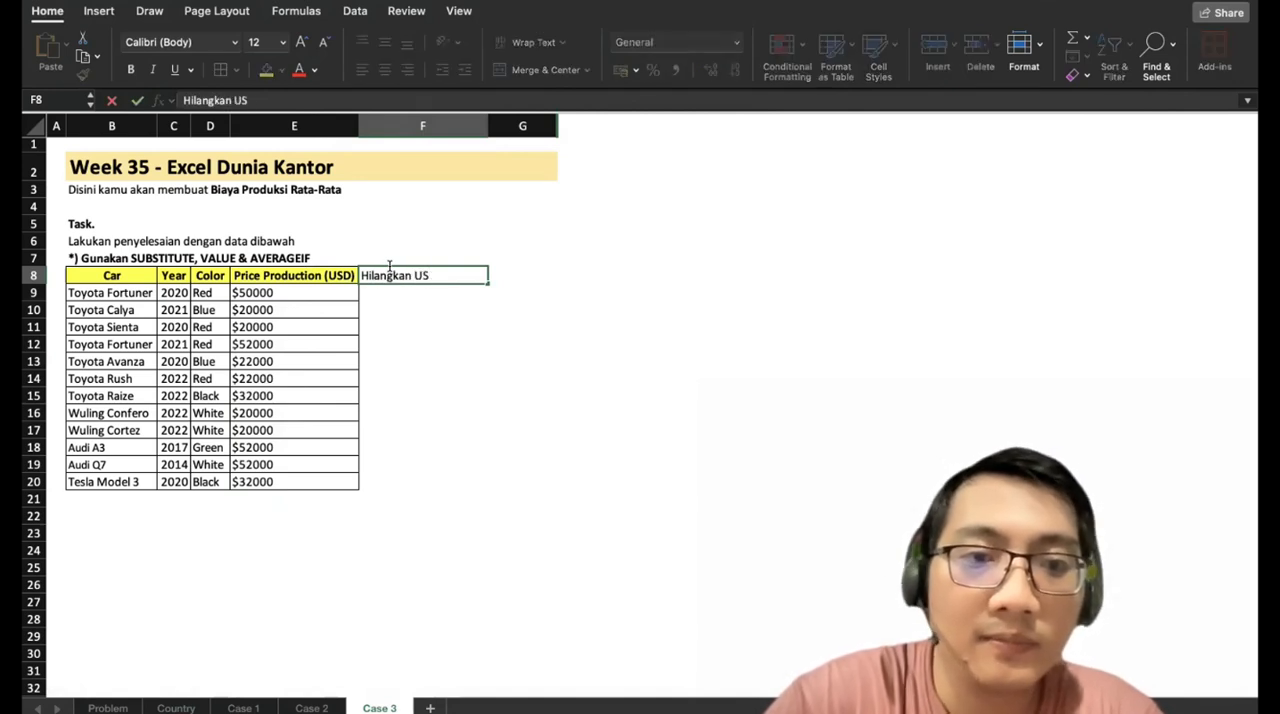
pyautogui.press('Return')
# Enter =SUBSTITUTE(E9;"$";"") in F9 to strip the dollar sign, and fill it down through F20.
pyautogui.write('=SU')
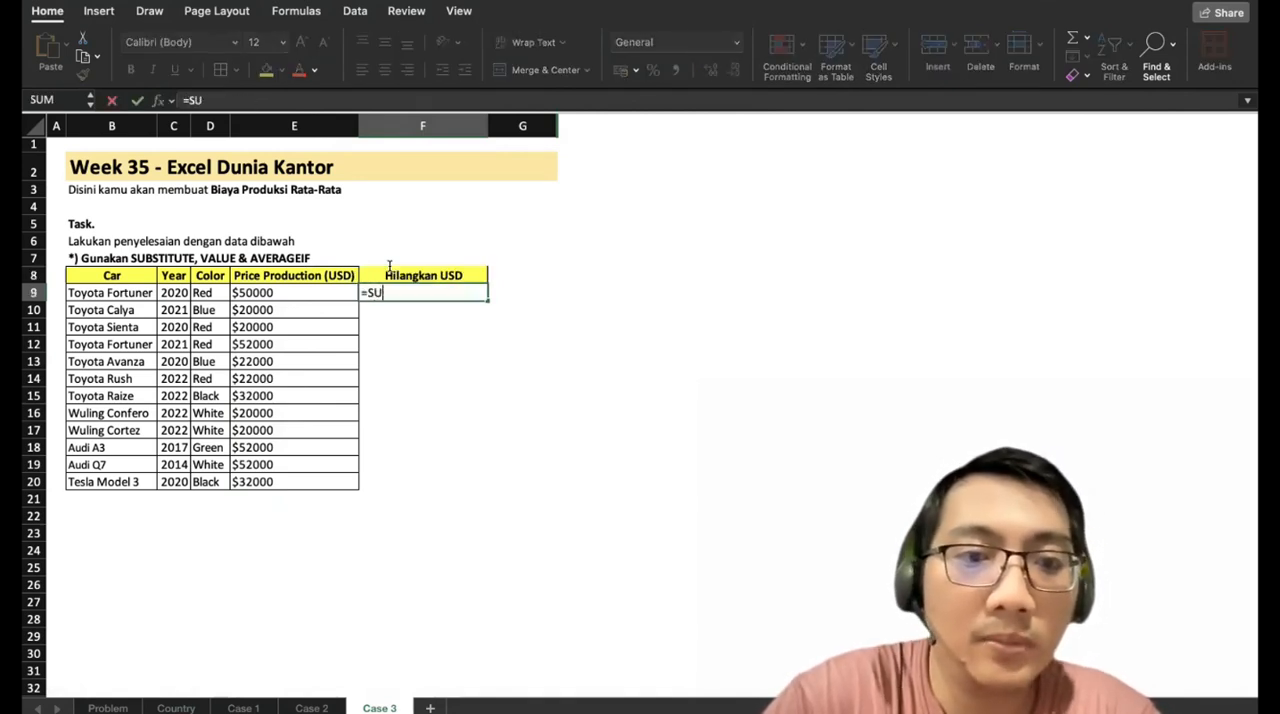
pyautogui.write('BT')
pyautogui.press('BackSpace')
pyautogui.write('S')
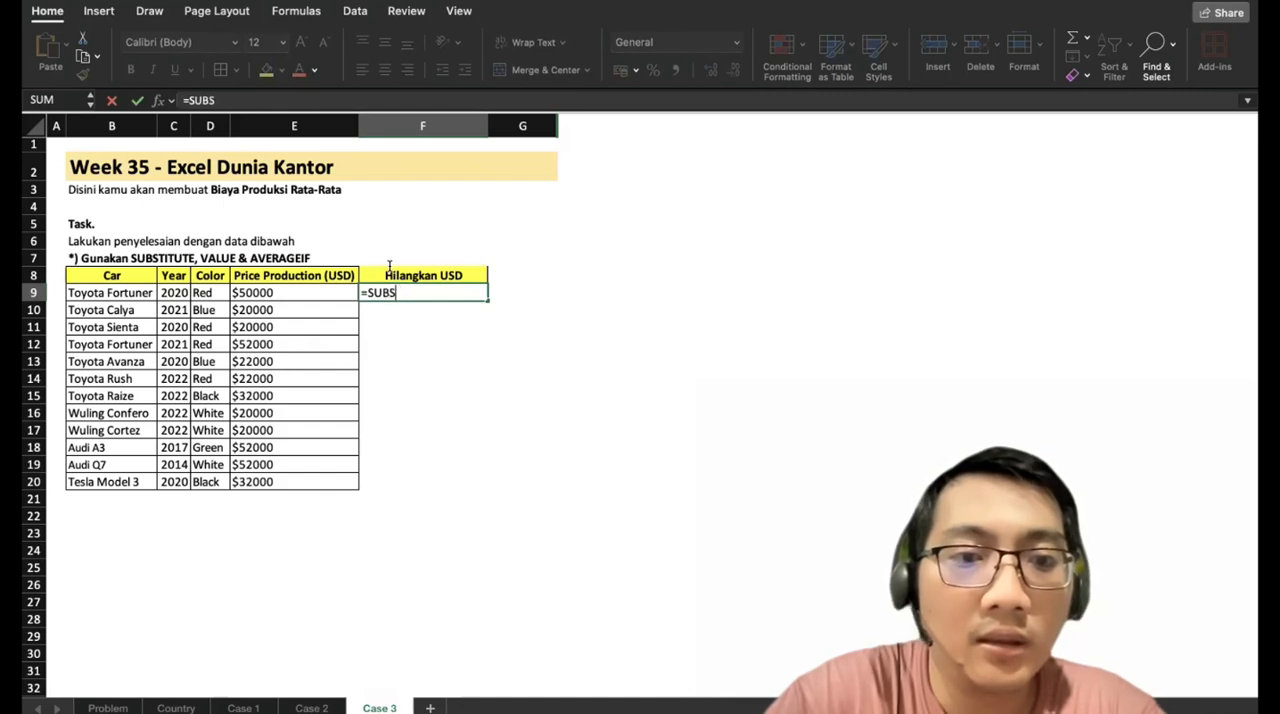
pyautogui.write('TITUTE(')
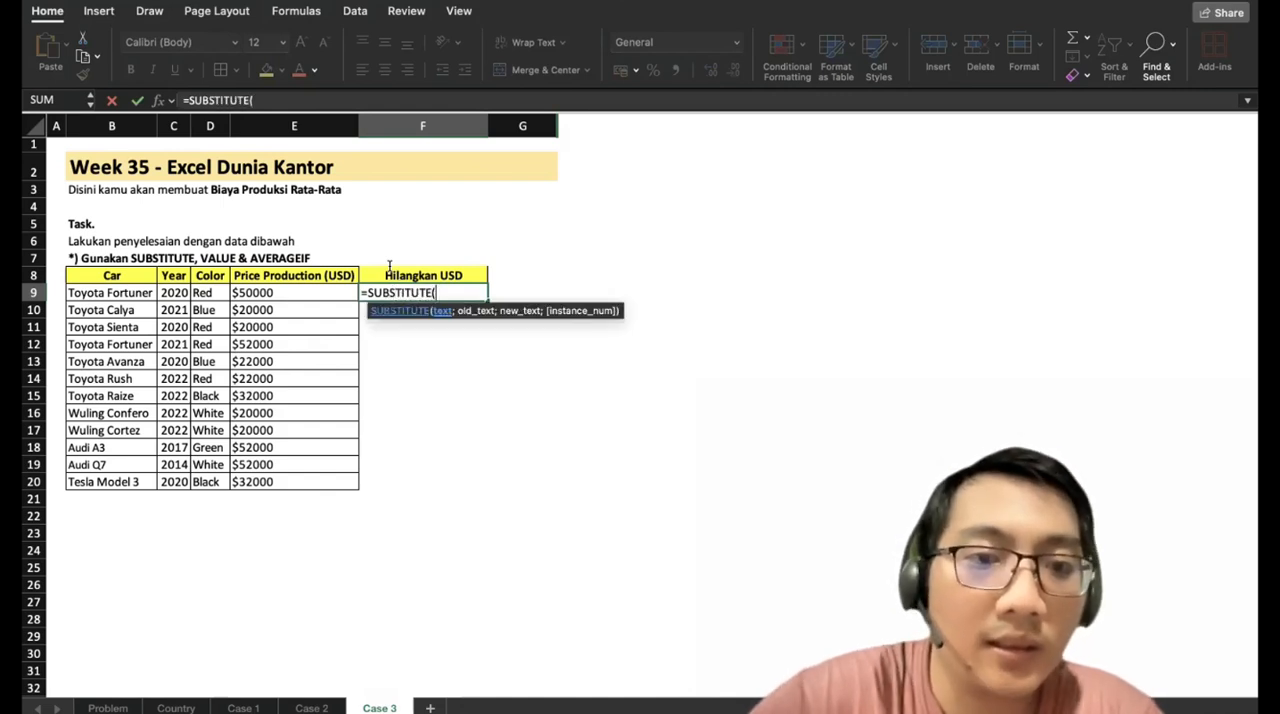
pyautogui.press('Left')
pyautogui.write(';')
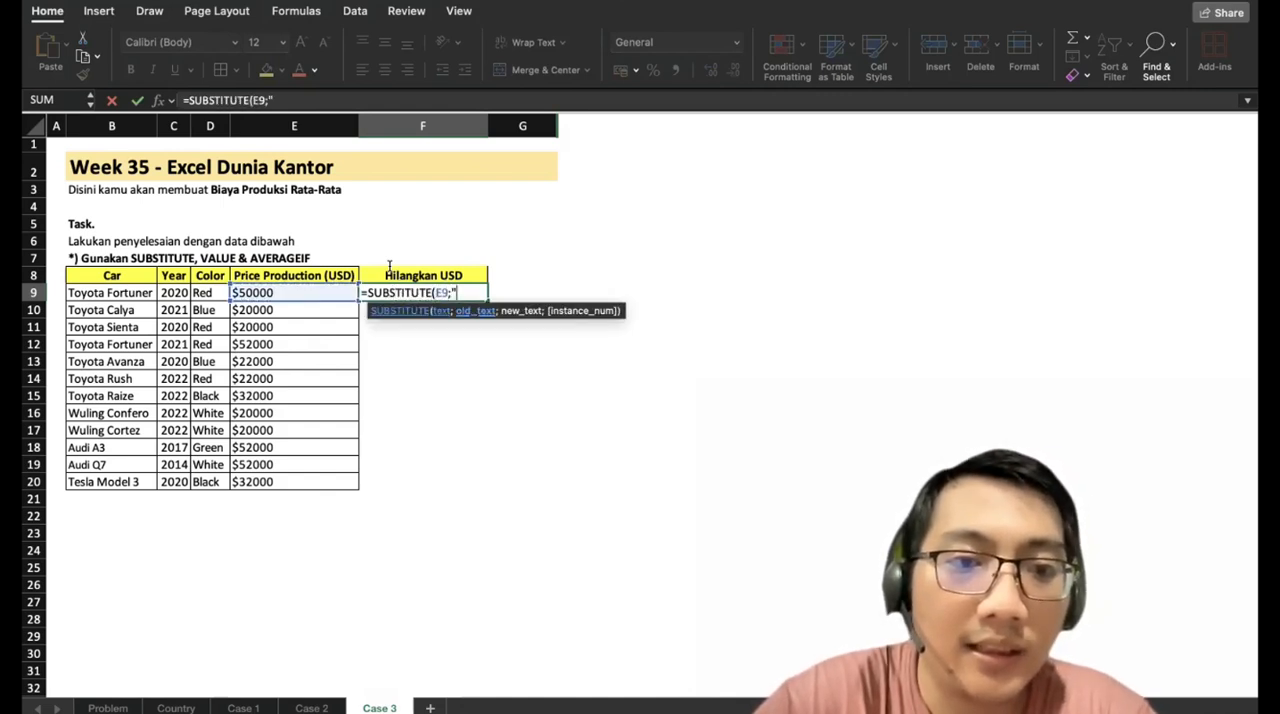
pyautogui.write('"$";')
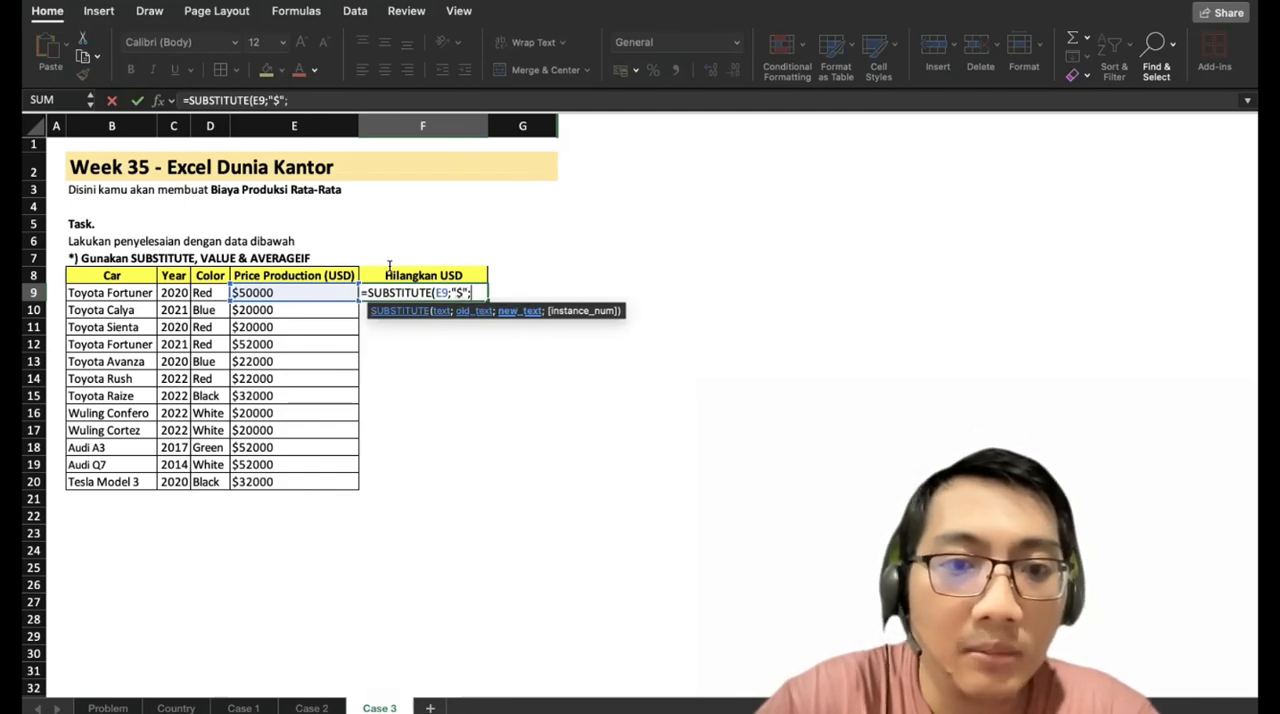
pyautogui.write('"")')
pyautogui.press('Return')
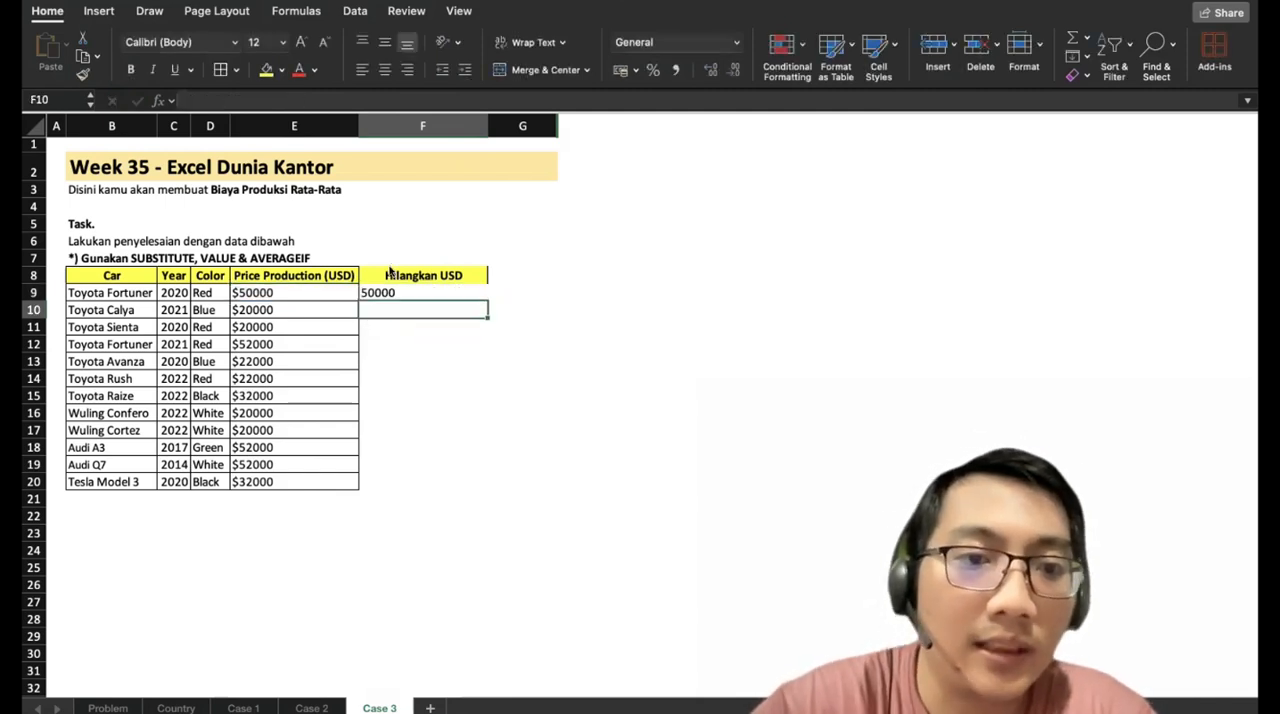
pyautogui.click(396, 288)
pyautogui.moveTo(481, 296); pyautogui.dragTo(466, 484)
# Try multiplying the stripped price in G9 with =F9*1 and =F9*3, and clear the cell.
pyautogui.click(515, 289)
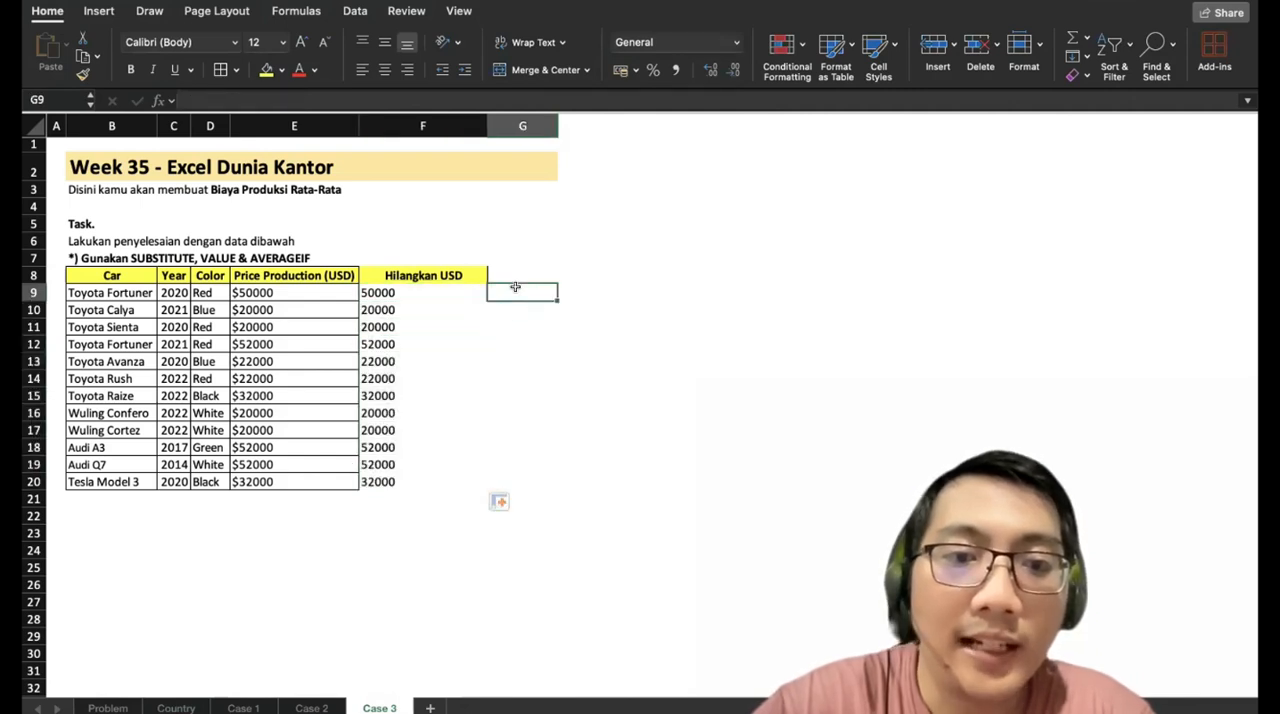
pyautogui.write('=')
pyautogui.press('Left')
pyautogui.write('*1')
pyautogui.press('Return')
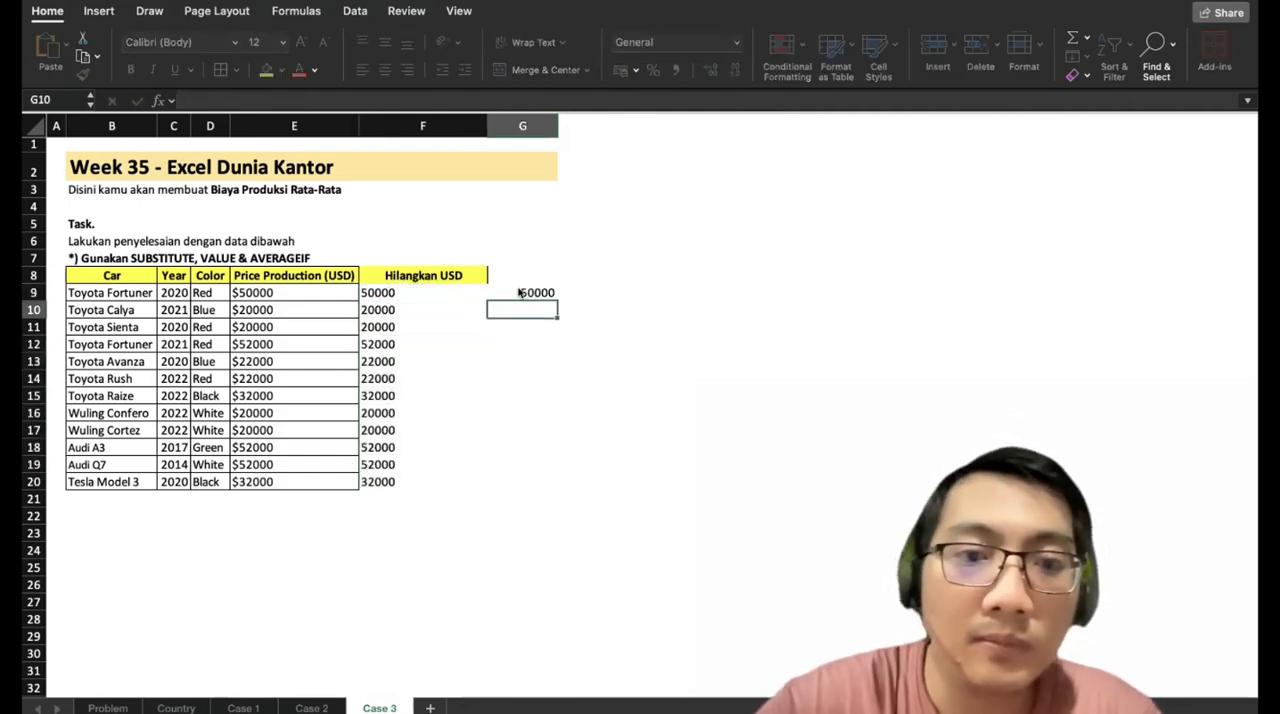
pyautogui.click(519, 292)
pyautogui.click(218, 99)
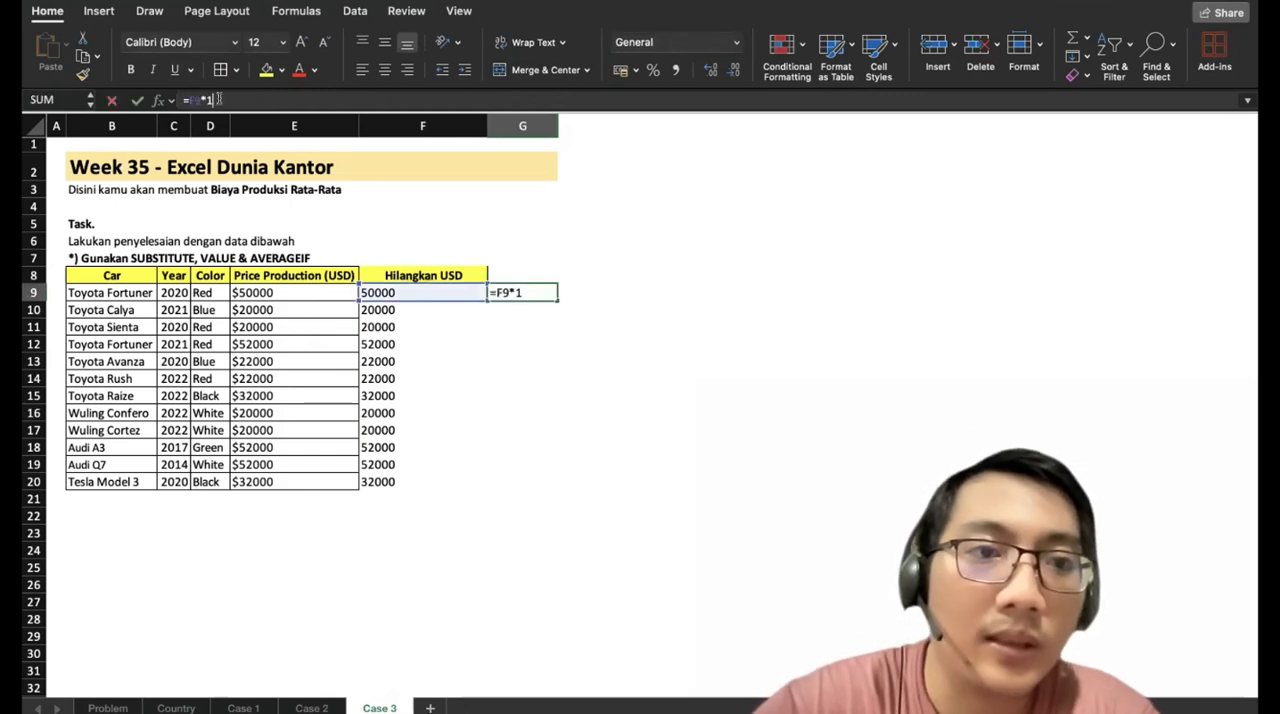
pyautogui.press('BackSpace')
pyautogui.write('3')
pyautogui.press('Return')
pyautogui.press('Up')
pyautogui.press('Delete')
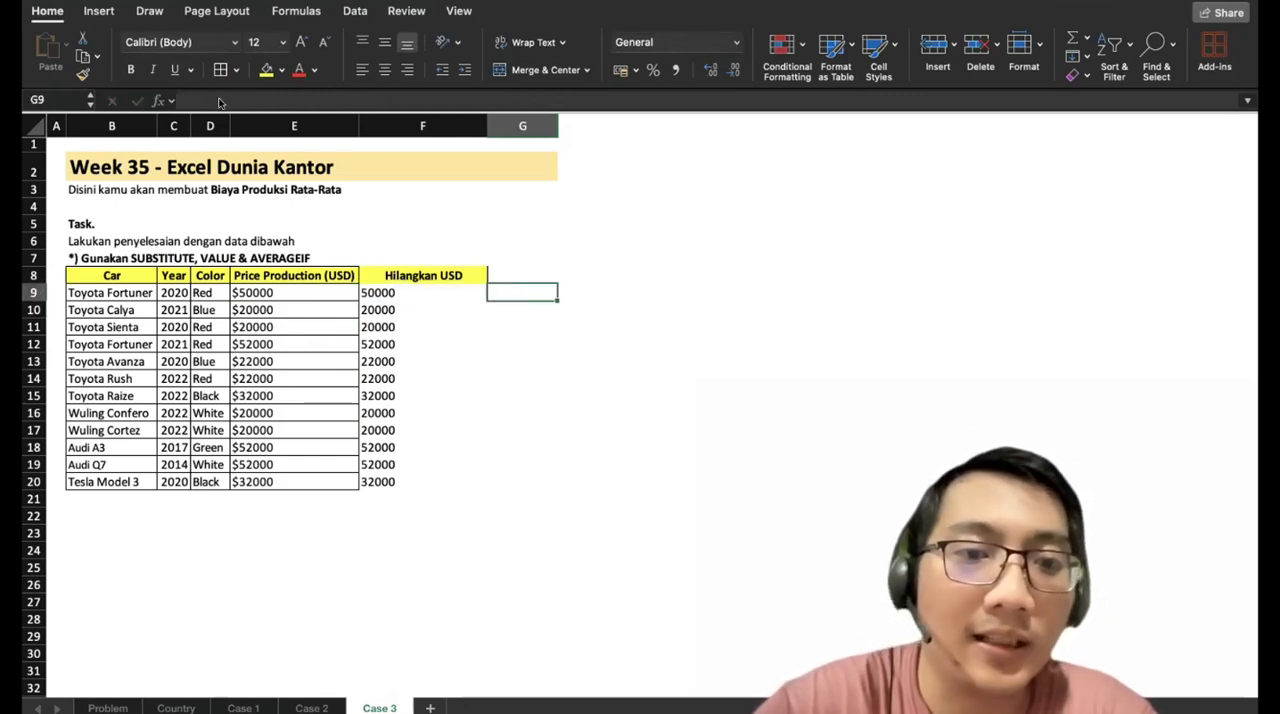
# Wrap the F9 formula in VALUE so it reads =VALUE(SUBSTITUTE(E9;"$";"")).
pyautogui.click(383, 288)
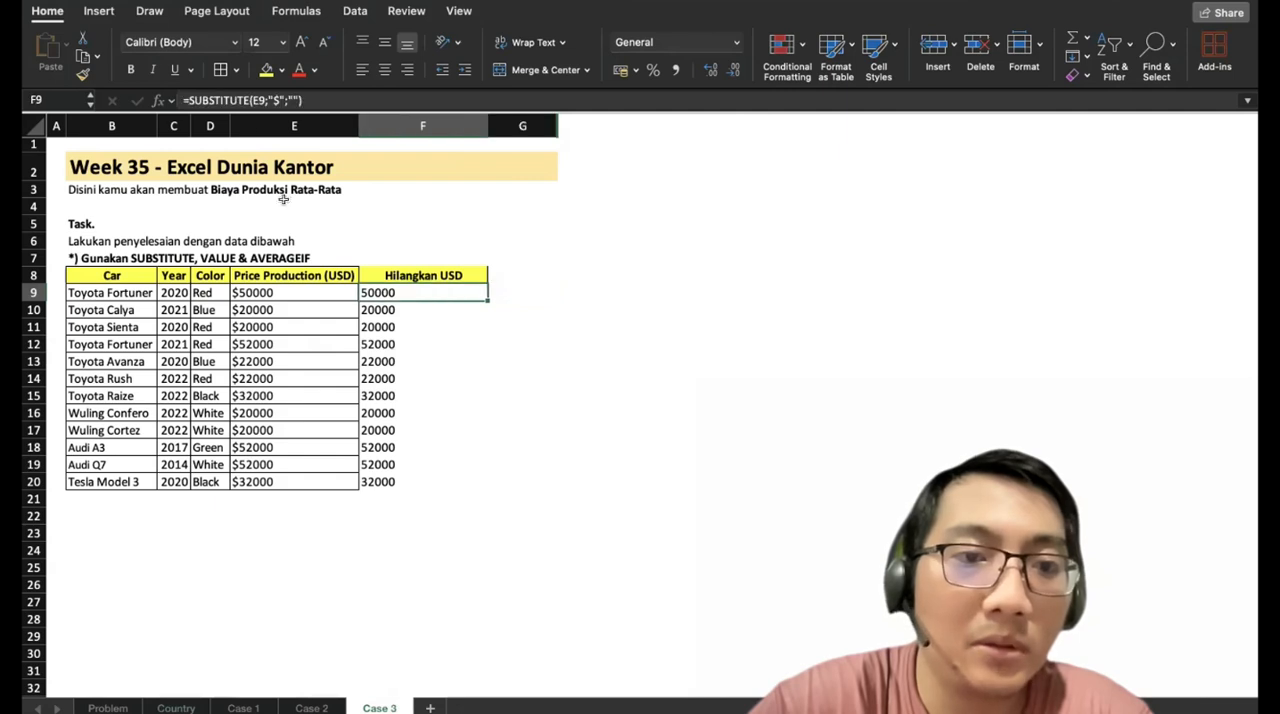
pyautogui.click(186, 99)
pyautogui.write('VALUE')
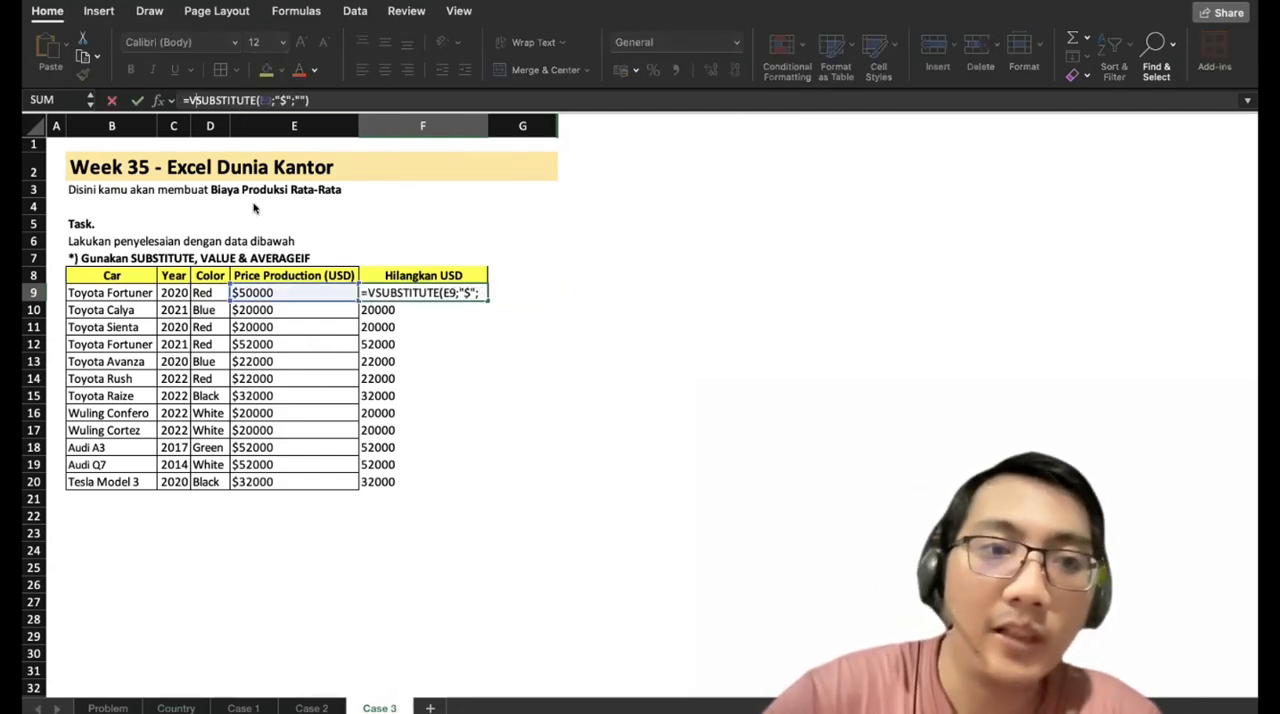
pyautogui.write('(')
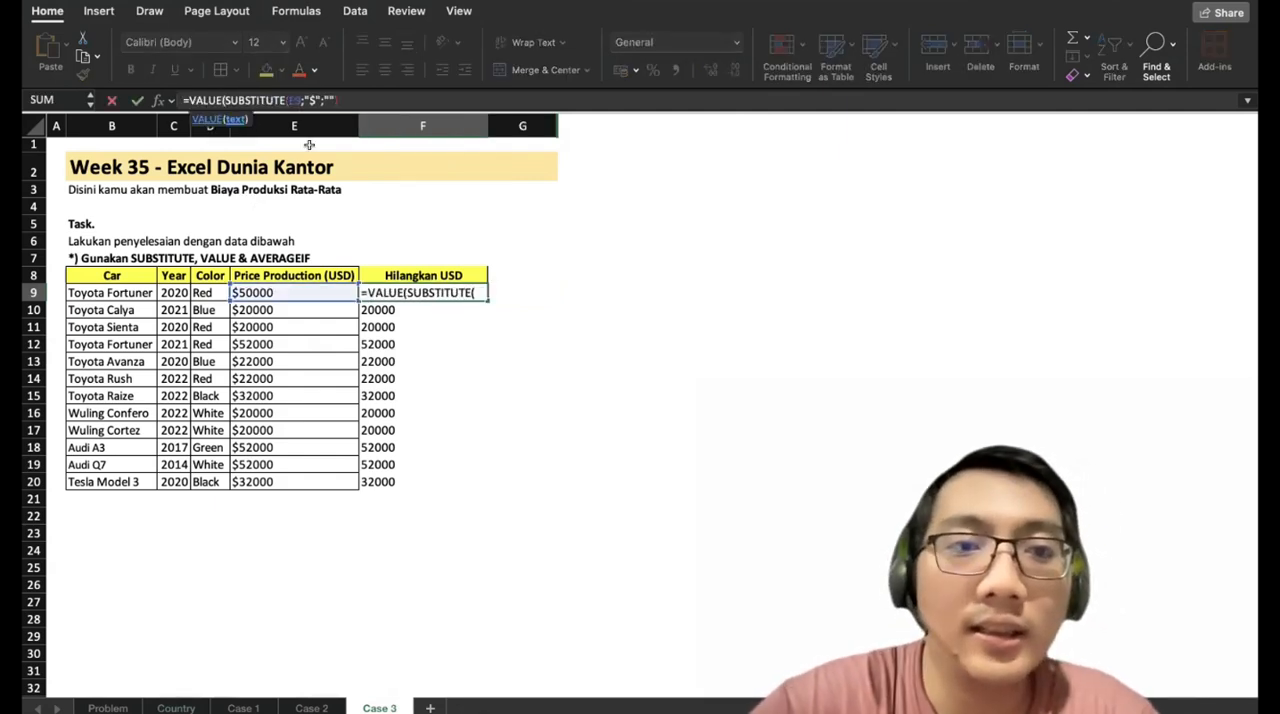
pyautogui.click(360, 97)
pyautogui.write(')')
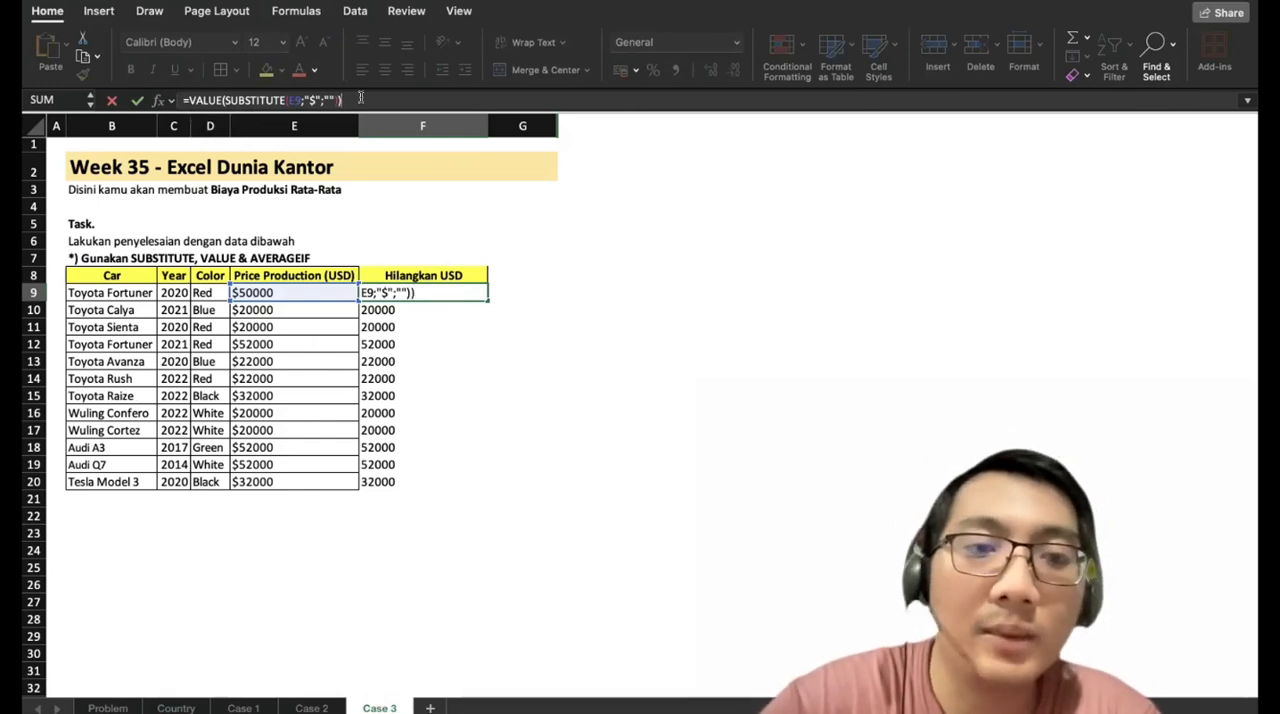
pyautogui.press('Return')
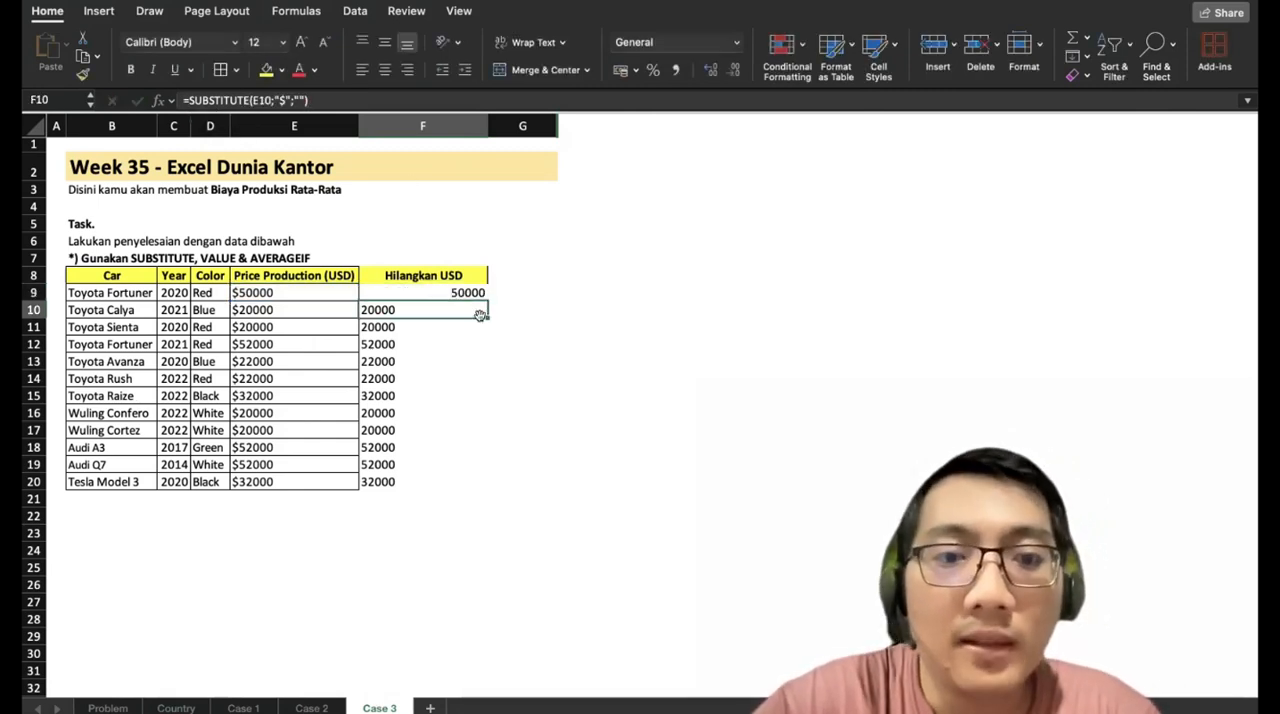
# Fill the VALUE formula from F9 down through F20 and narrow column F to fit its contents.
pyautogui.click(411, 288)
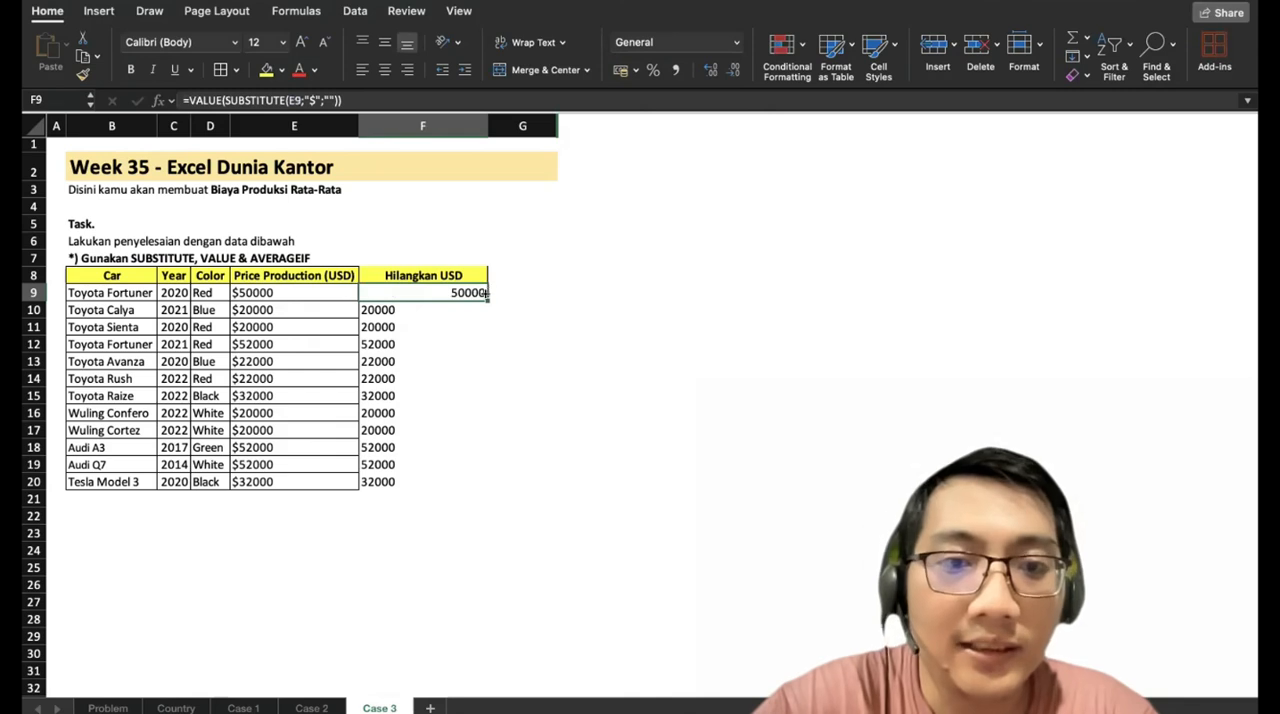
pyautogui.moveTo(485, 294); pyautogui.dragTo(463, 483)
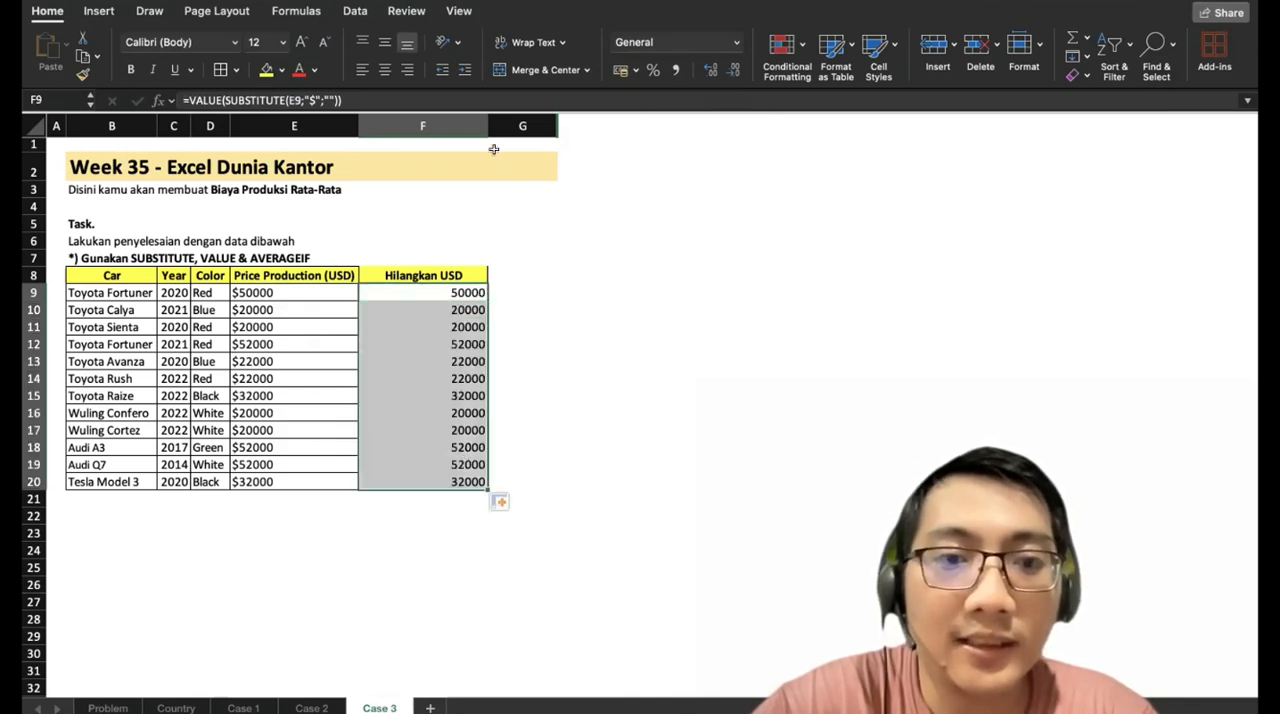
pyautogui.moveTo(483, 119); pyautogui.dragTo(454, 235)
pyautogui.click(292, 514)
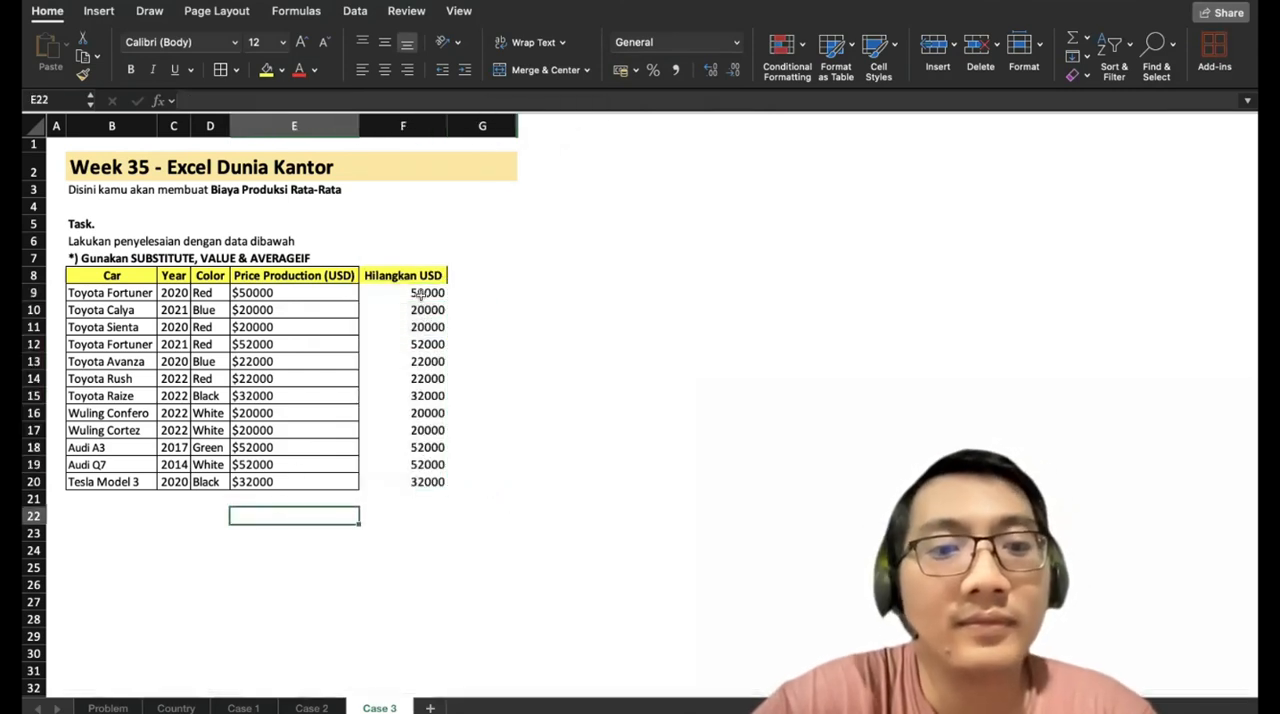
pyautogui.click(294, 290)
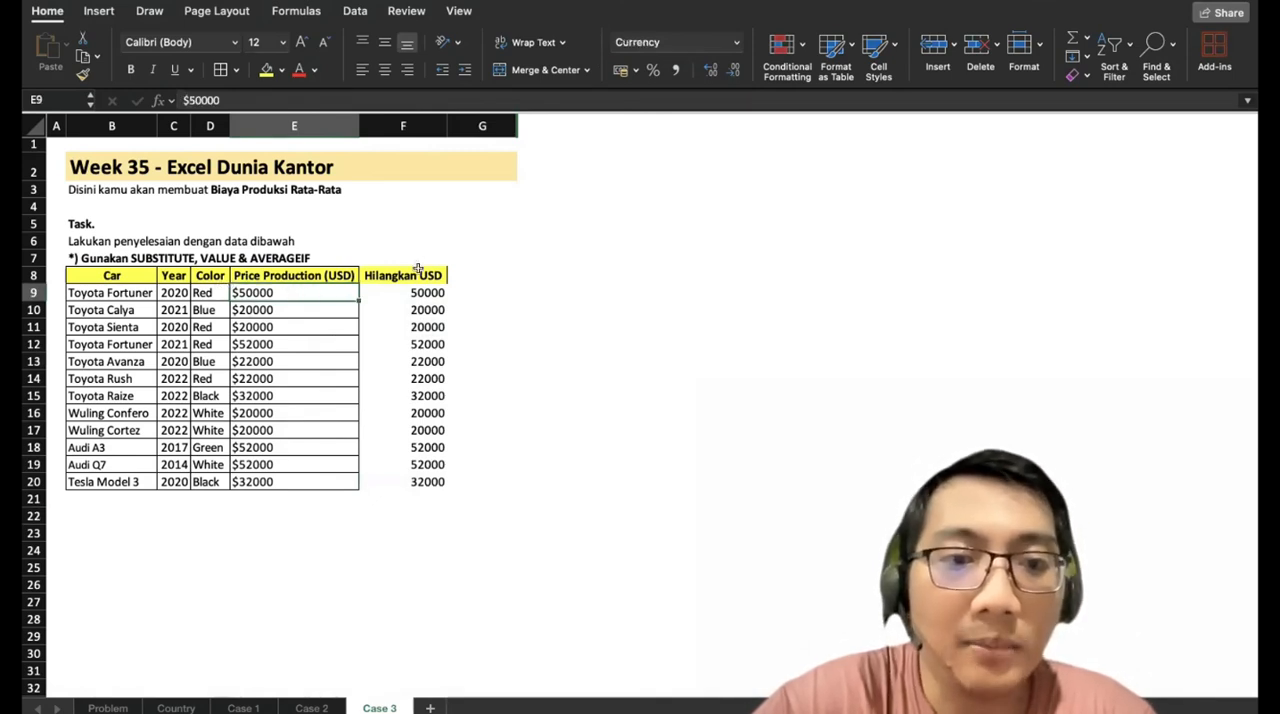
# Enter the label "Average IF" in B22, below the car table.
pyautogui.moveTo(405, 290); pyautogui.dragTo(406, 467)
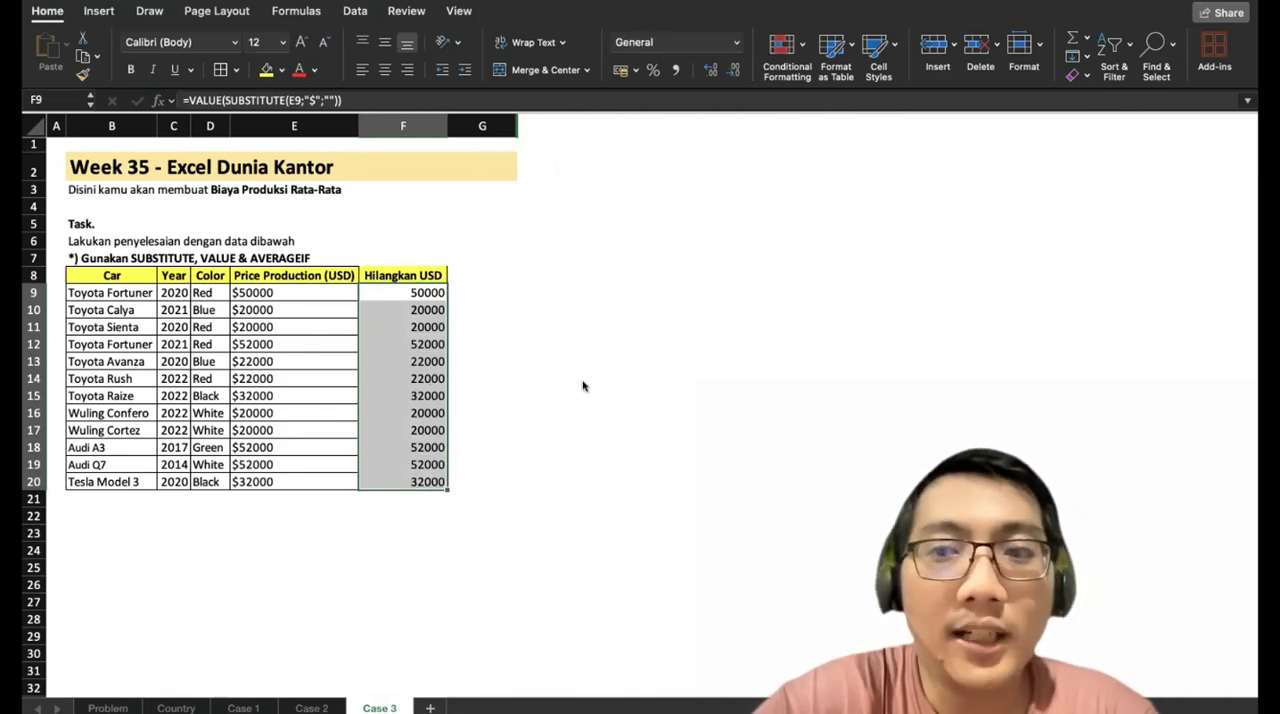
pyautogui.click(96, 519)
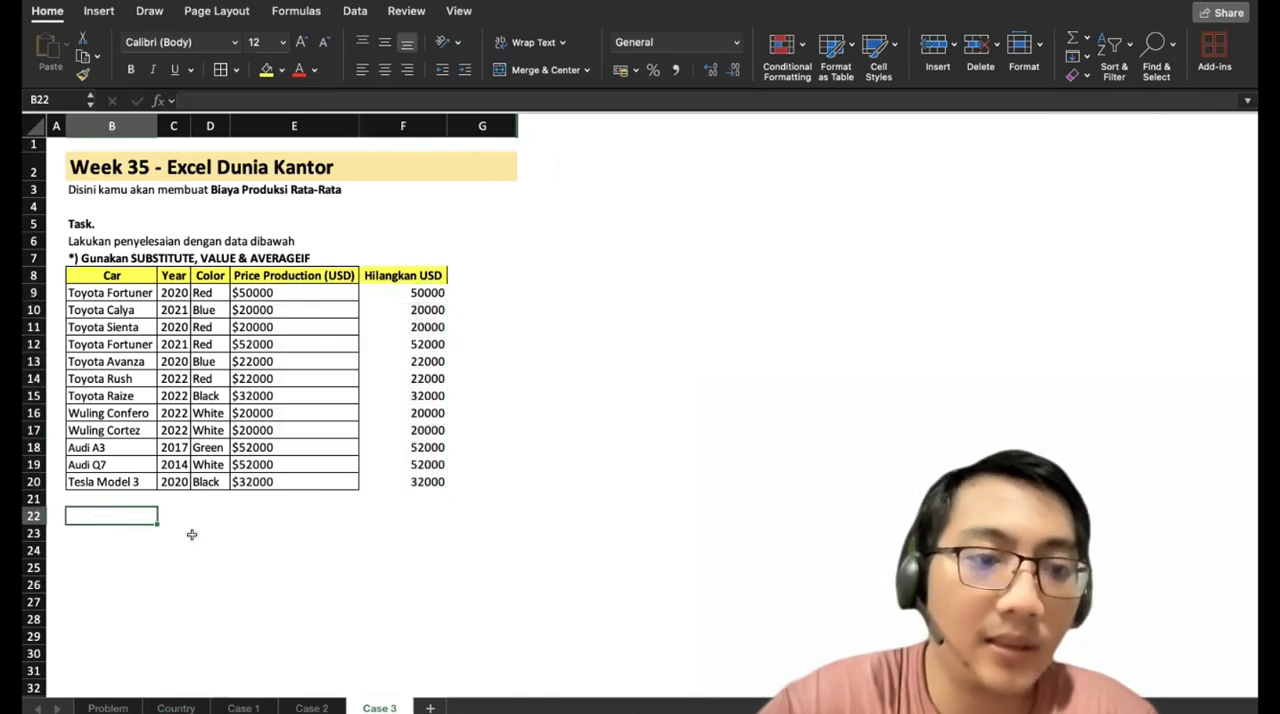
pyautogui.write('Average IF')
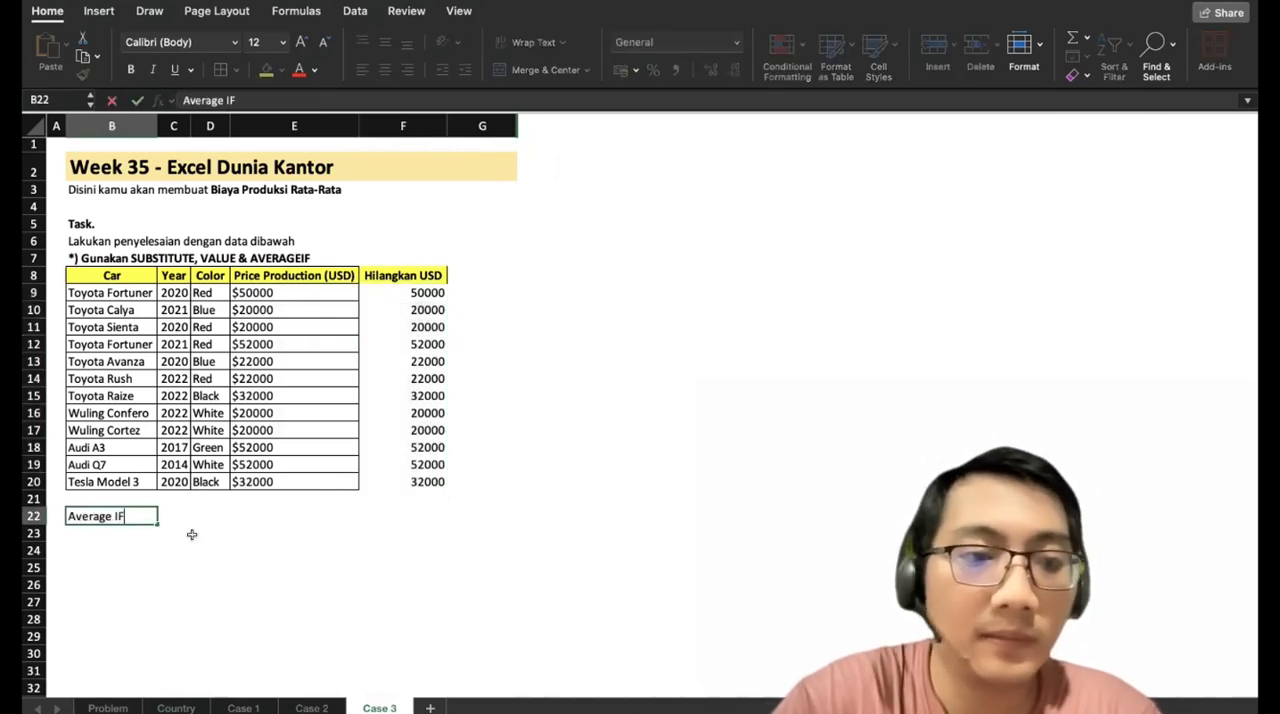
pyautogui.press('Return')
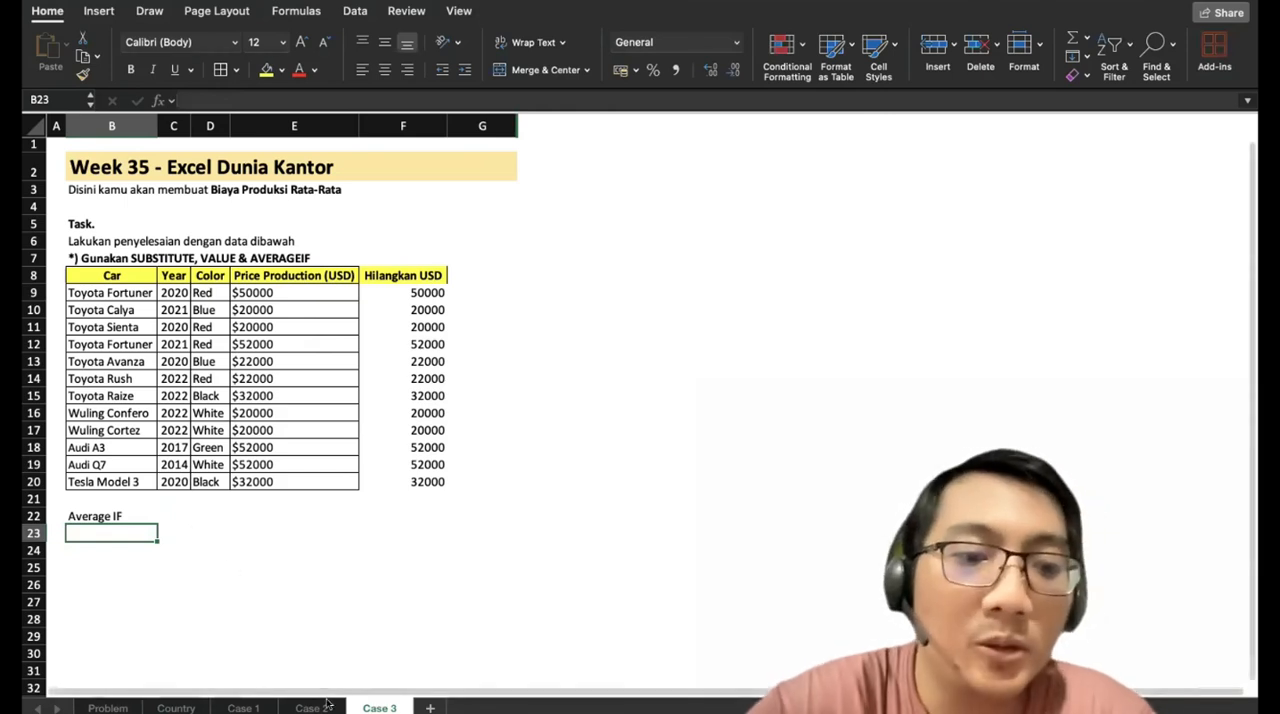
# Copy the Brand column G8:G20 from the Case 1 sheet and paste it into Case 3 starting at G8.
pyautogui.click(291, 707)
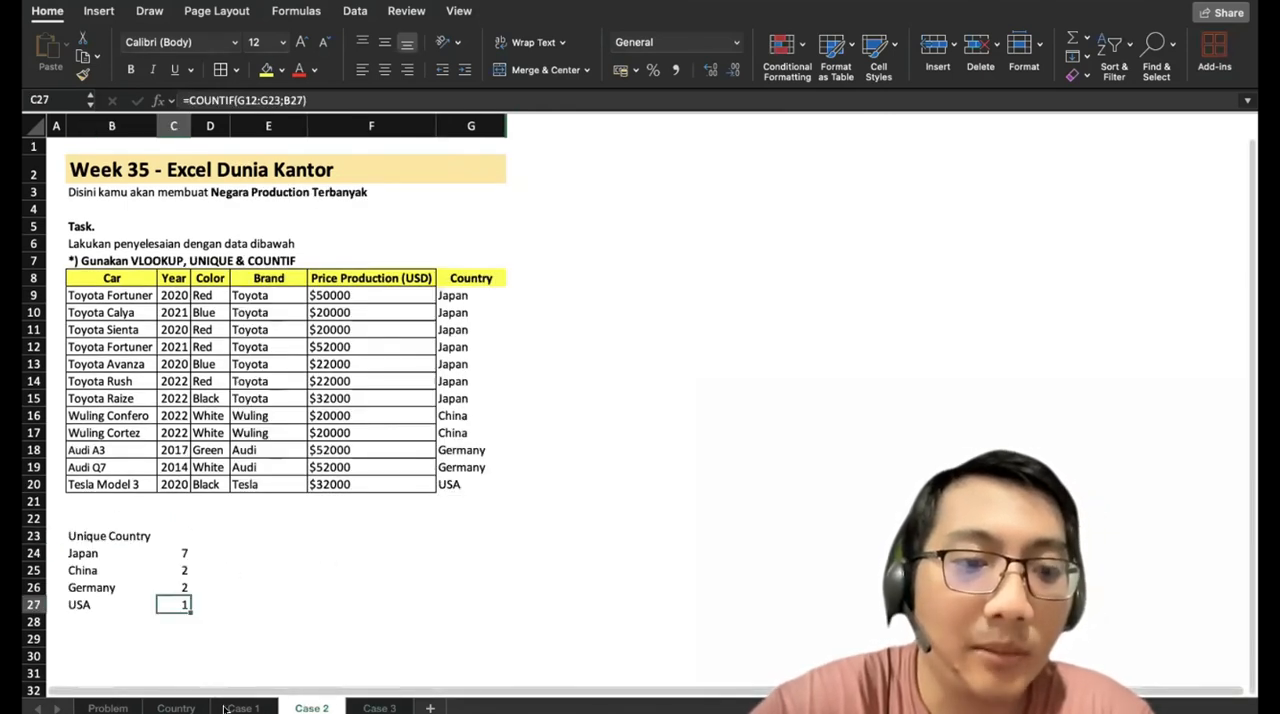
pyautogui.click(243, 707)
pyautogui.click(128, 707)
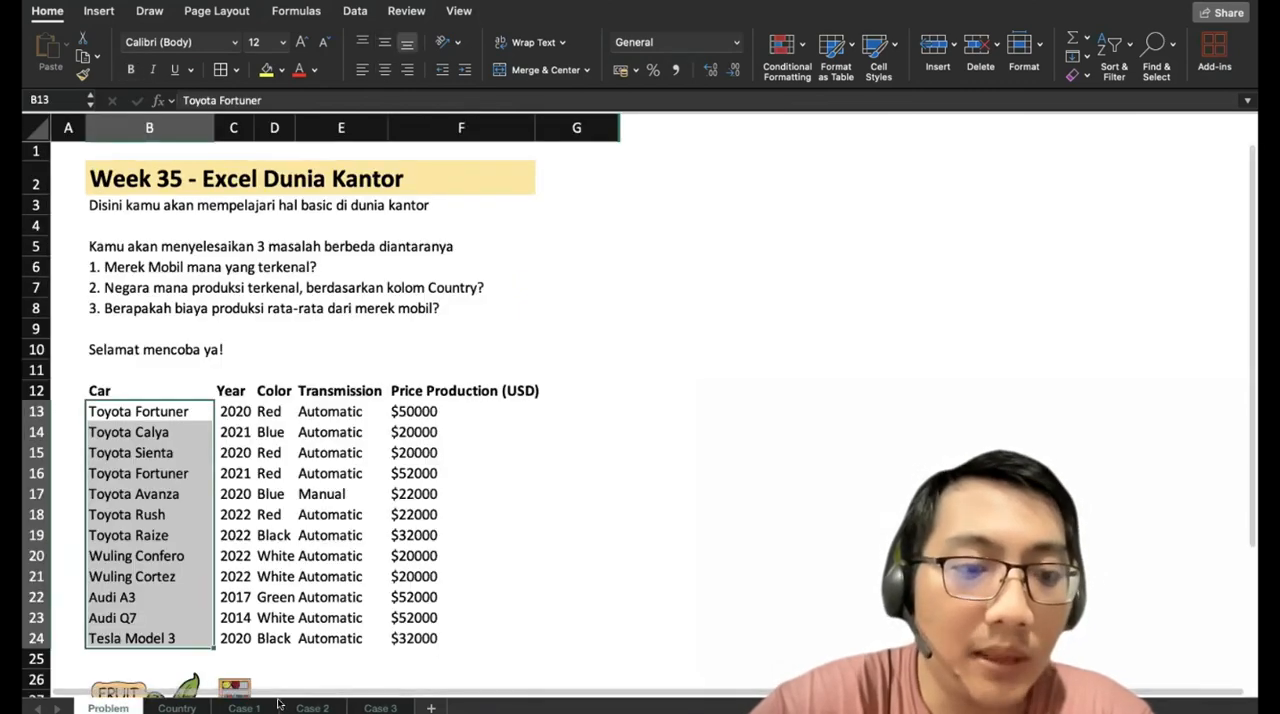
pyautogui.click(245, 707)
pyautogui.moveTo(476, 272); pyautogui.dragTo(477, 480)
pyautogui.hotkey('ctrl', 'c')
pyautogui.click(385, 707)
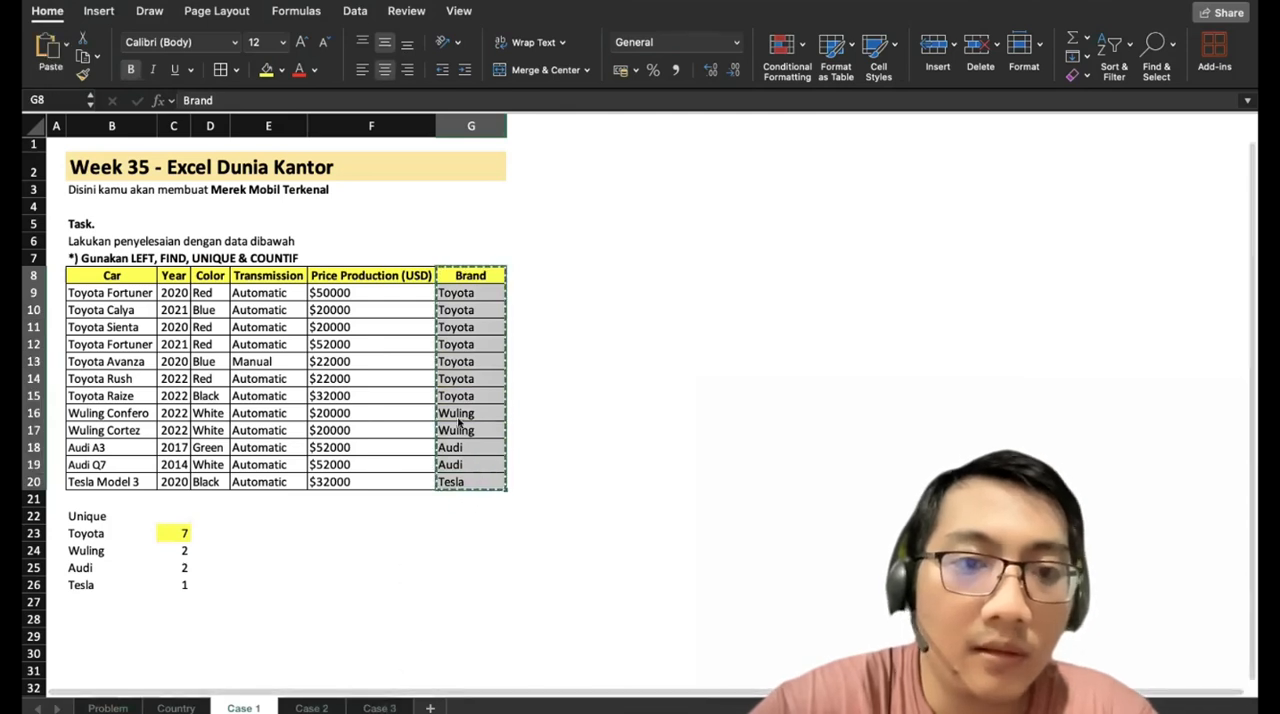
pyautogui.click(466, 275)
pyautogui.hotkey('ctrl', 'v')
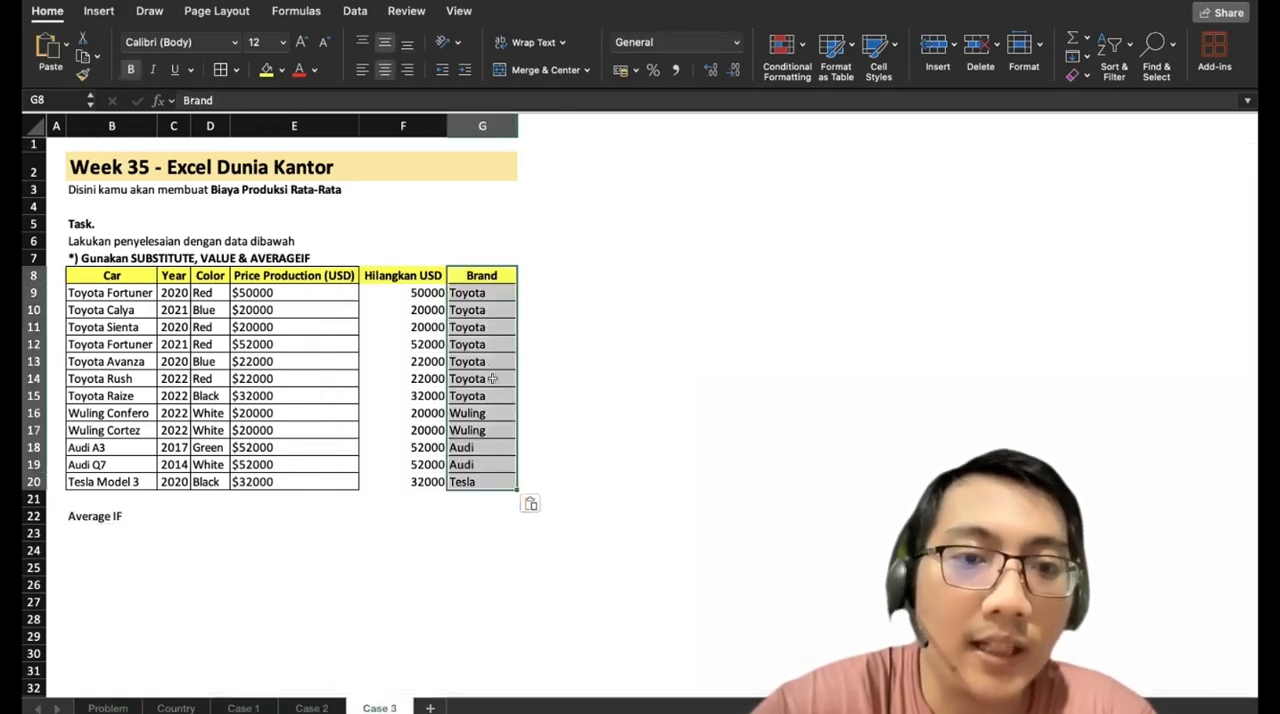
# List the distinct brands from B24 down with a UNIQUE formula over G9:G20.
pyautogui.click(93, 547)
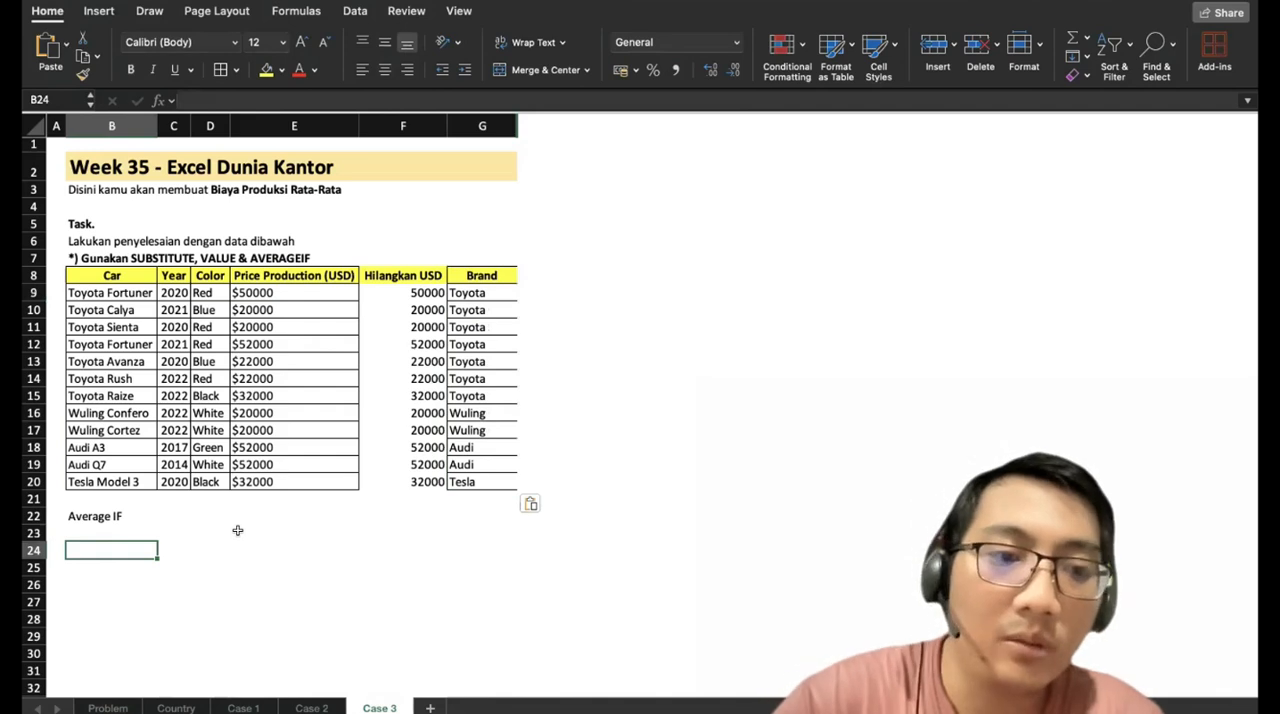
pyautogui.write('=UN')
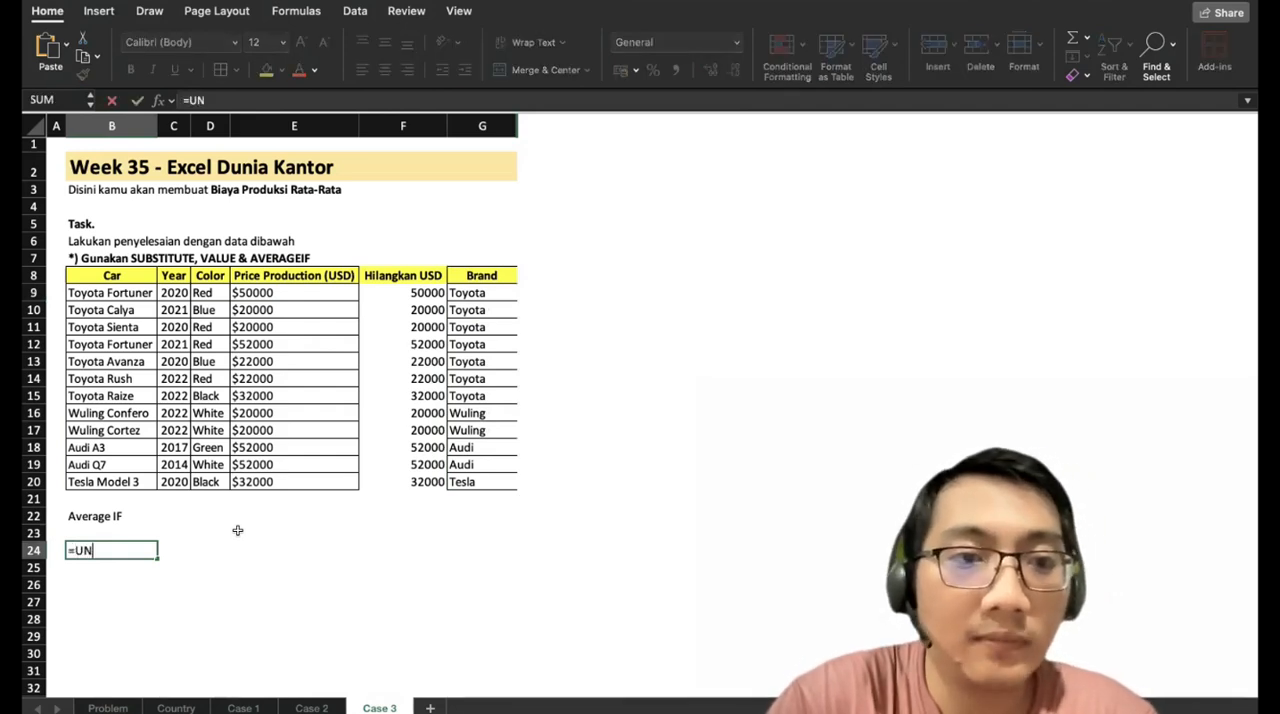
pyautogui.write('IQUE(')
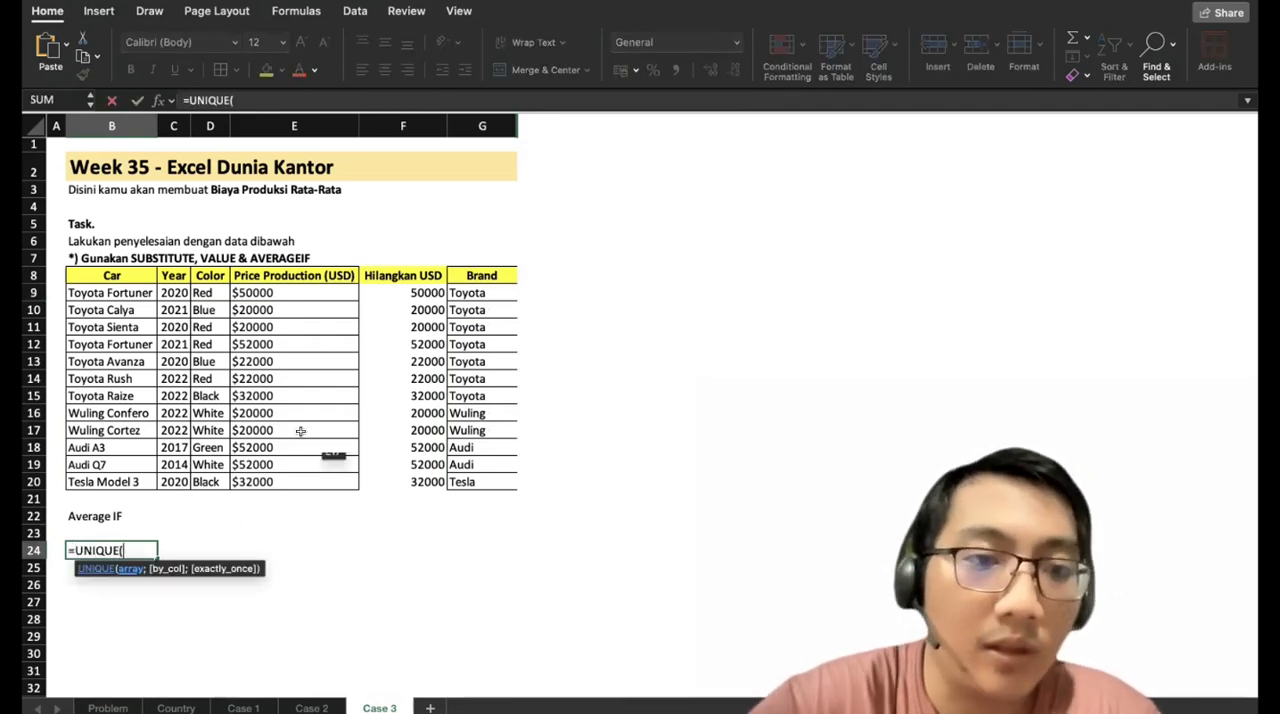
pyautogui.click(467, 292)
pyautogui.moveTo(471, 447); pyautogui.dragTo(478, 484)
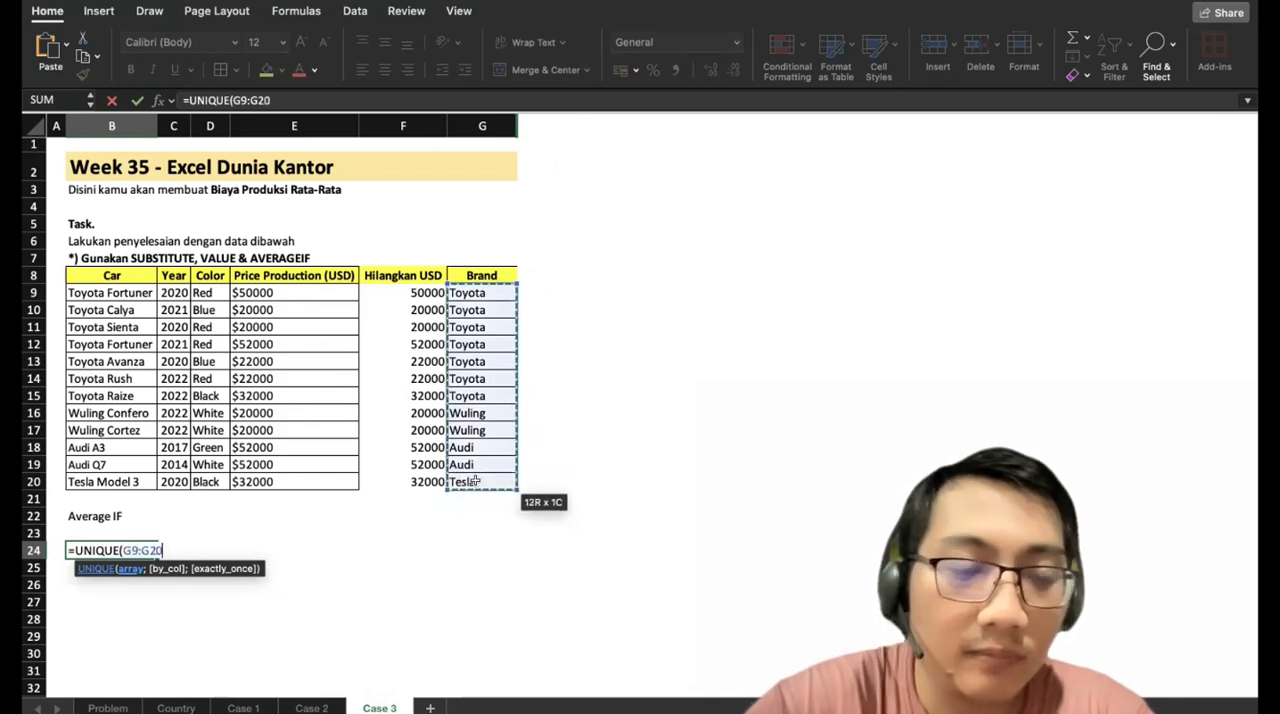
pyautogui.press('Return')
# Enter =AVERAGEIF($G$9:$G$20;B24;$F$9:$F$20) in C24 to average the production price for Toyota.
pyautogui.press('Up')
pyautogui.press('Right')
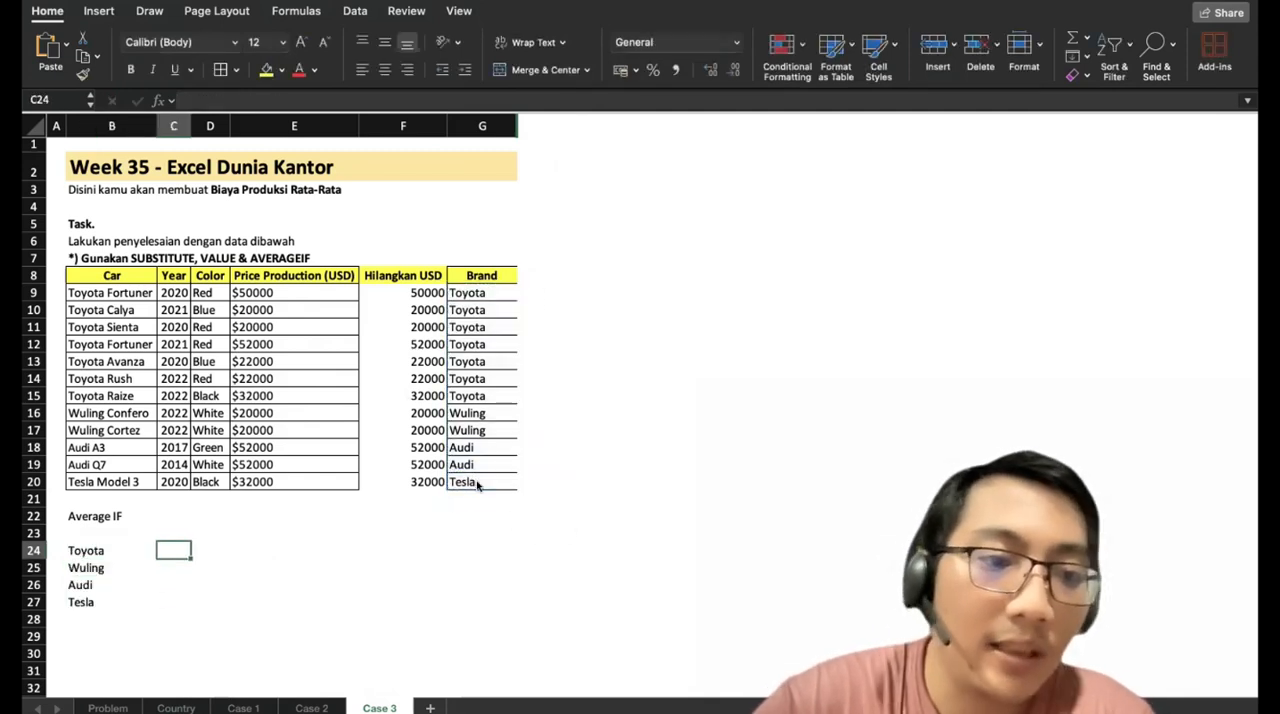
pyautogui.write('=AVERAG')
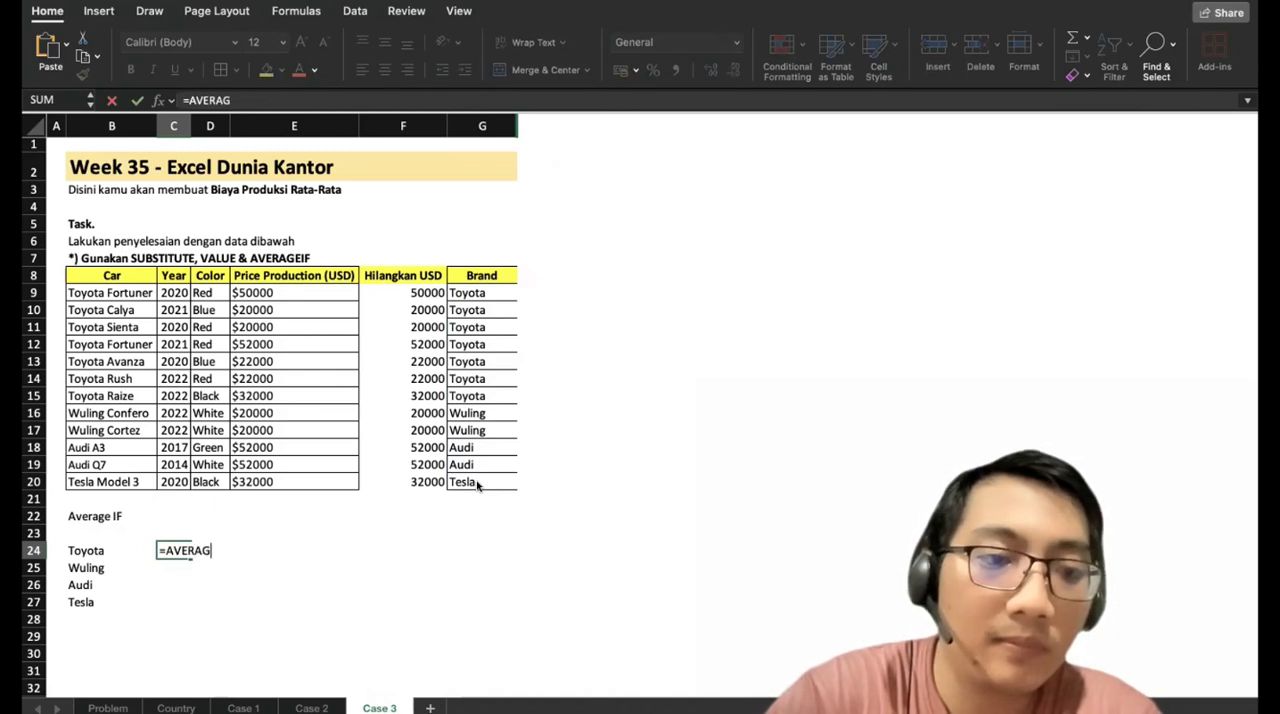
pyautogui.write('EIF(')
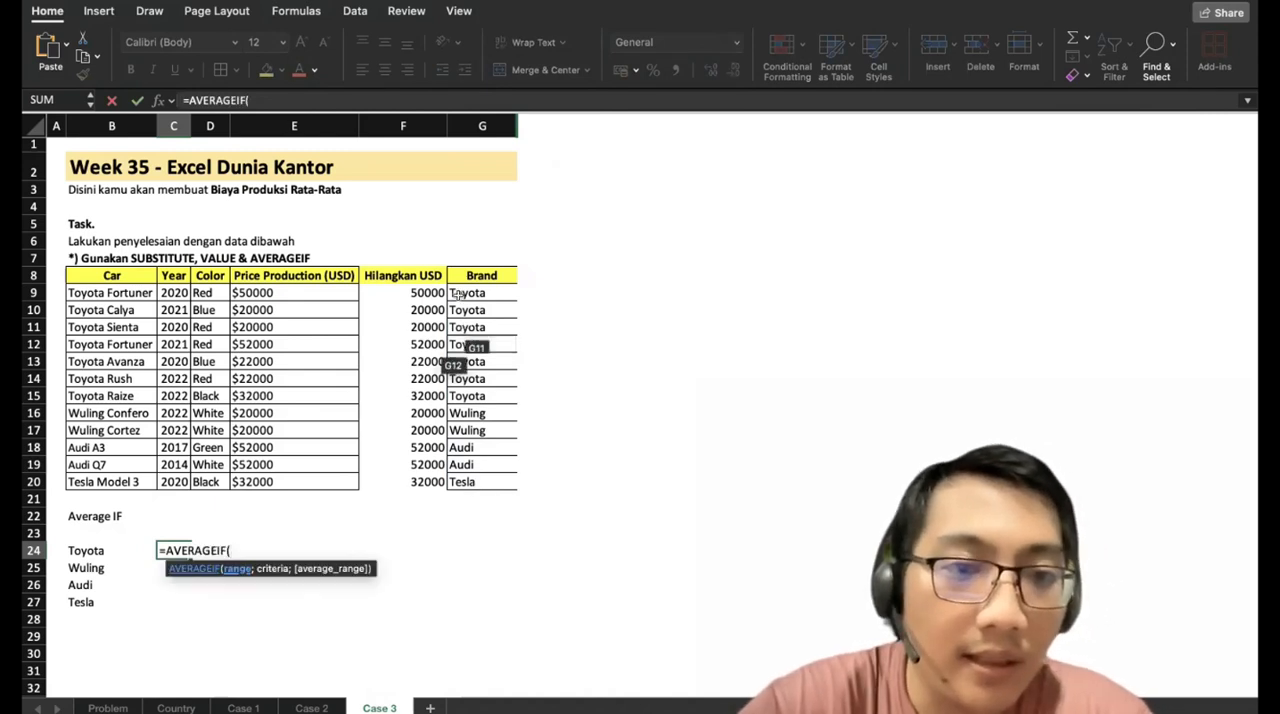
pyautogui.moveTo(452, 292); pyautogui.dragTo(465, 481)
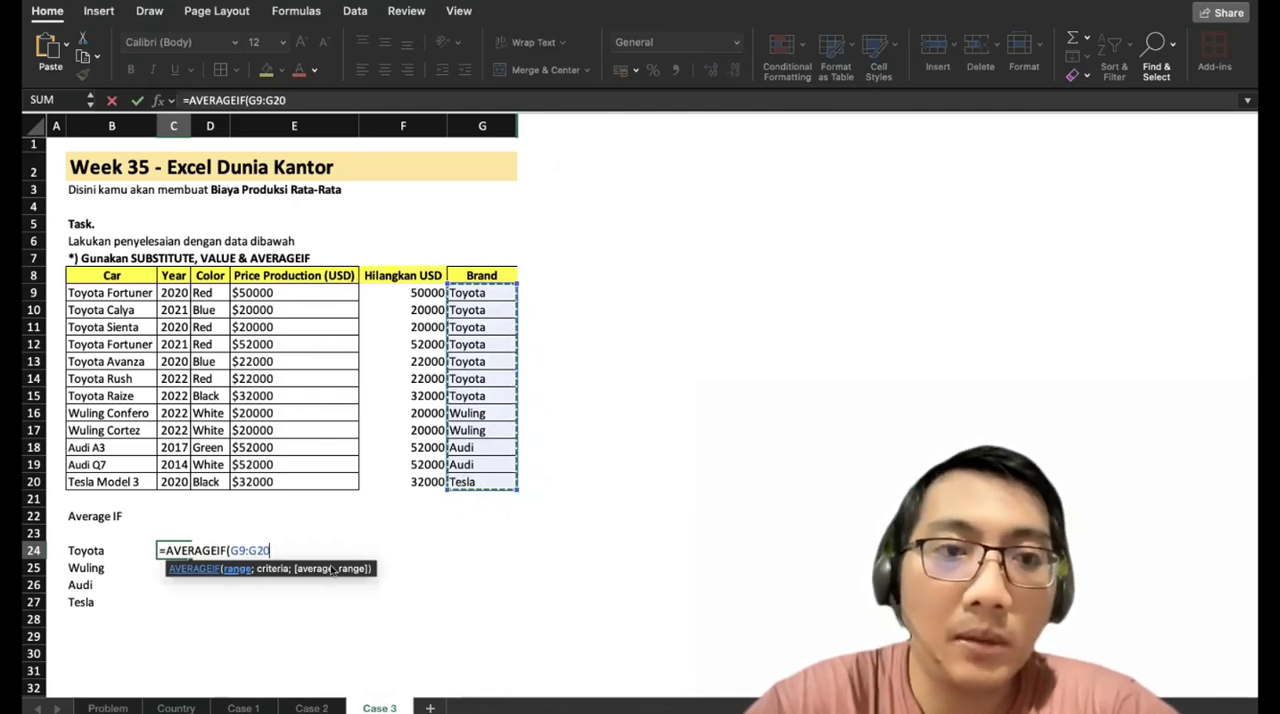
pyautogui.press('F4')
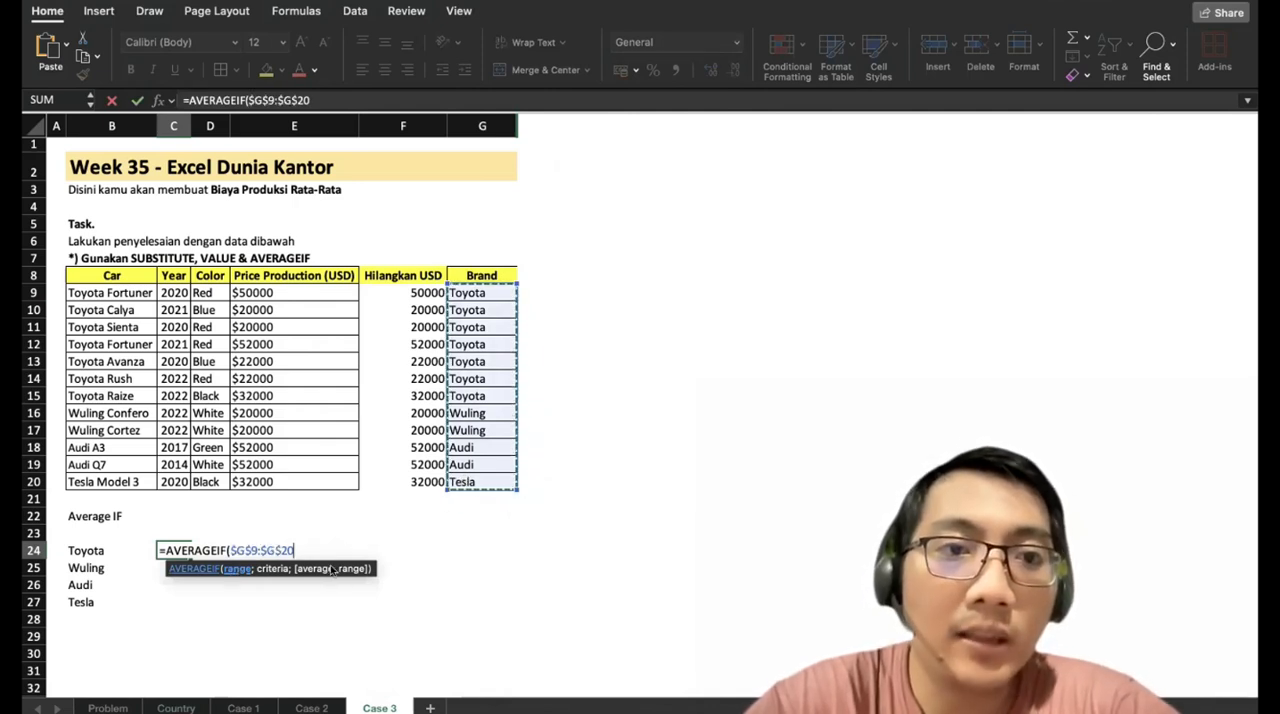
pyautogui.click(257, 100)
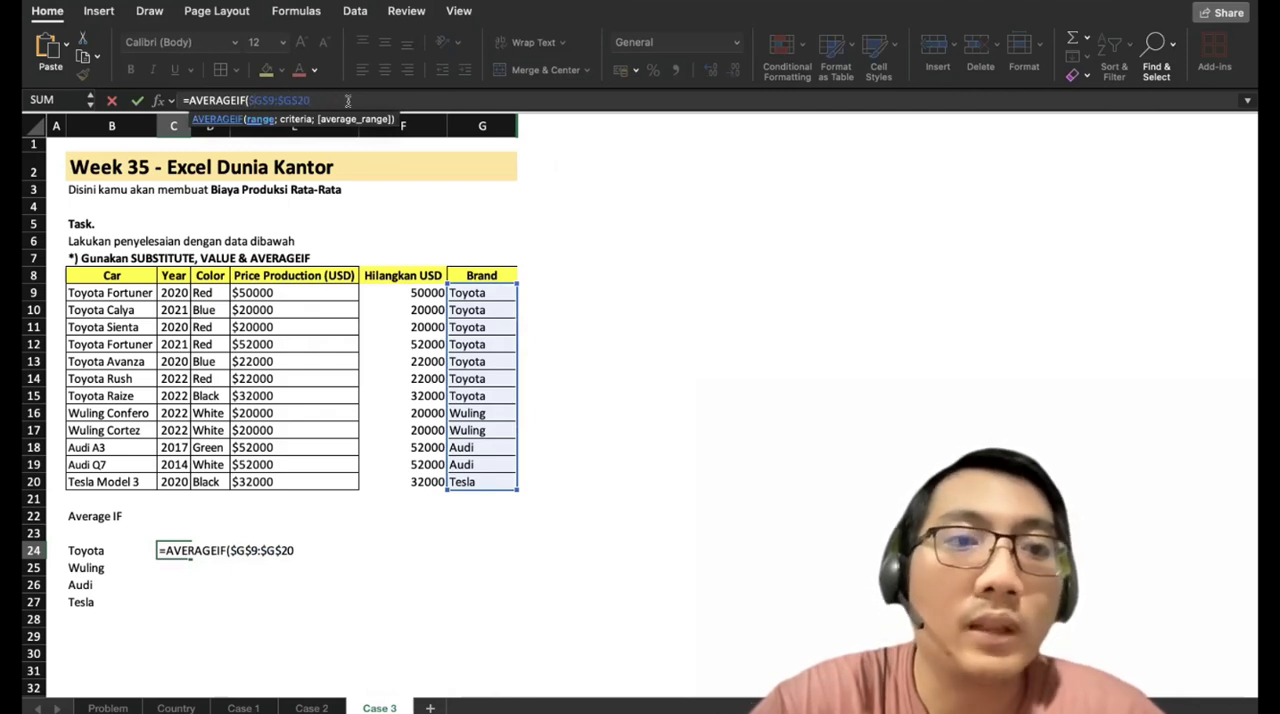
pyautogui.write(';')
pyautogui.click(100, 549)
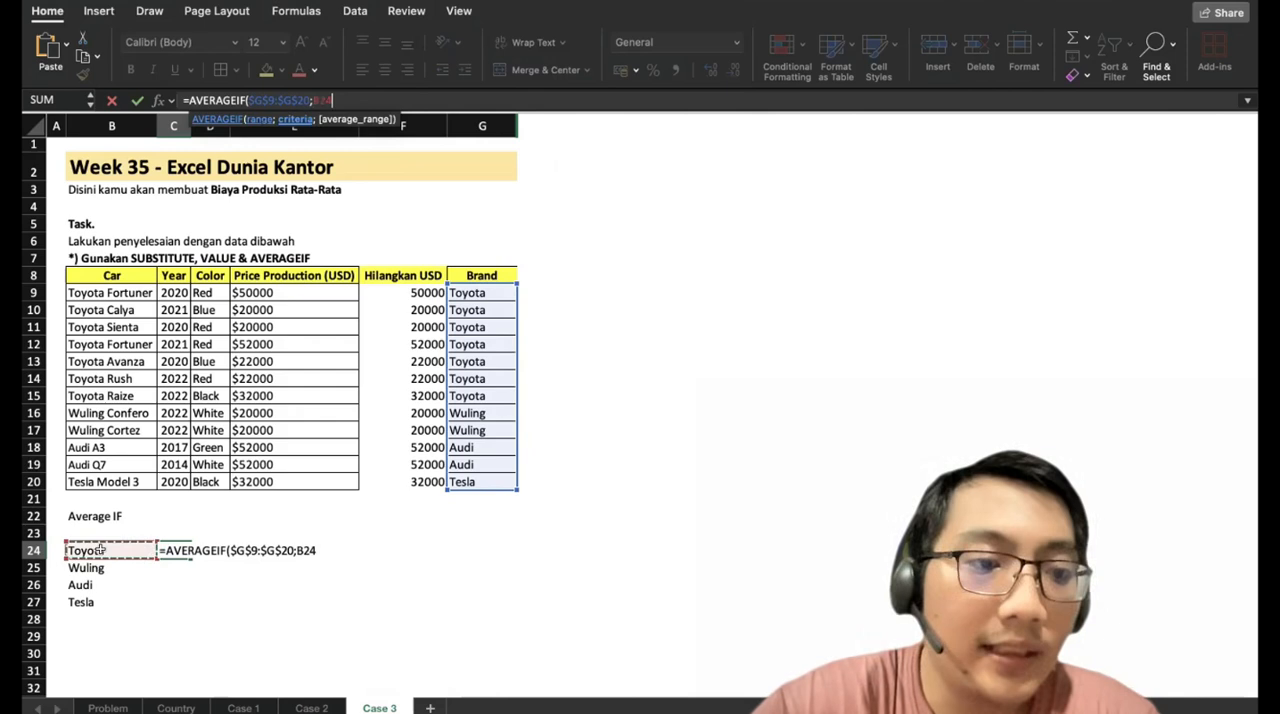
pyautogui.write(';')
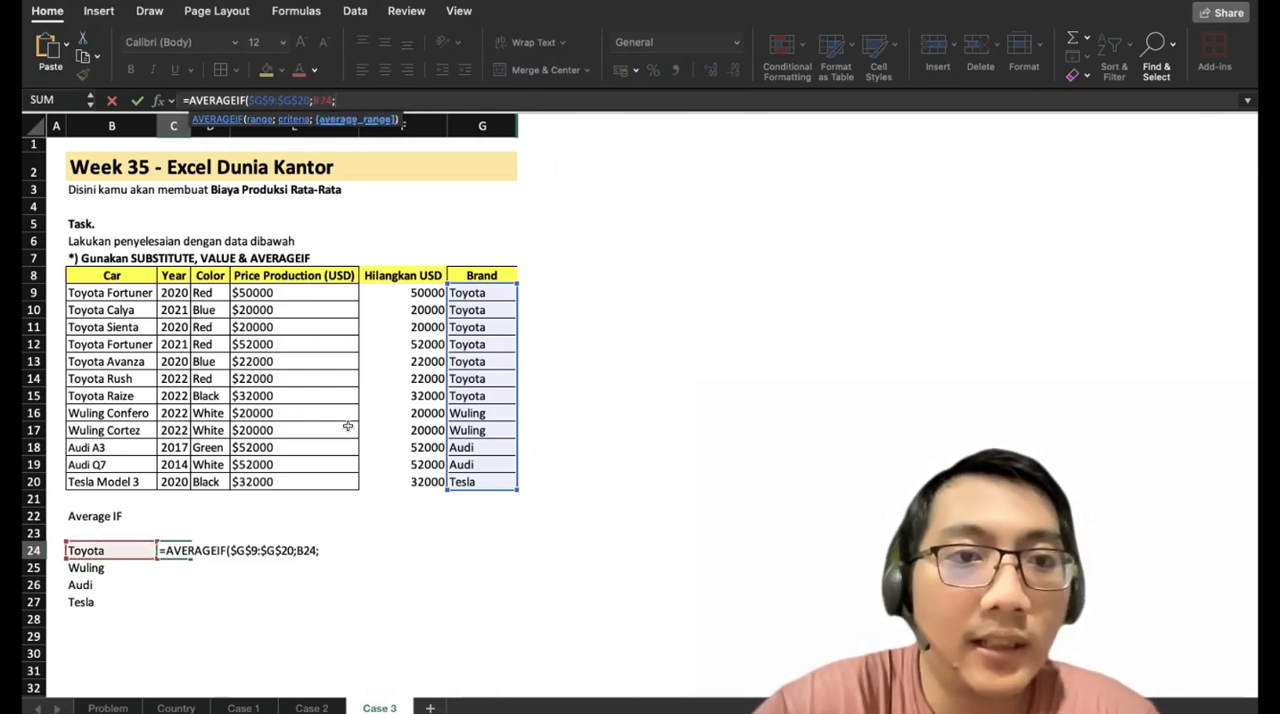
pyautogui.moveTo(405, 290); pyautogui.dragTo(397, 471)
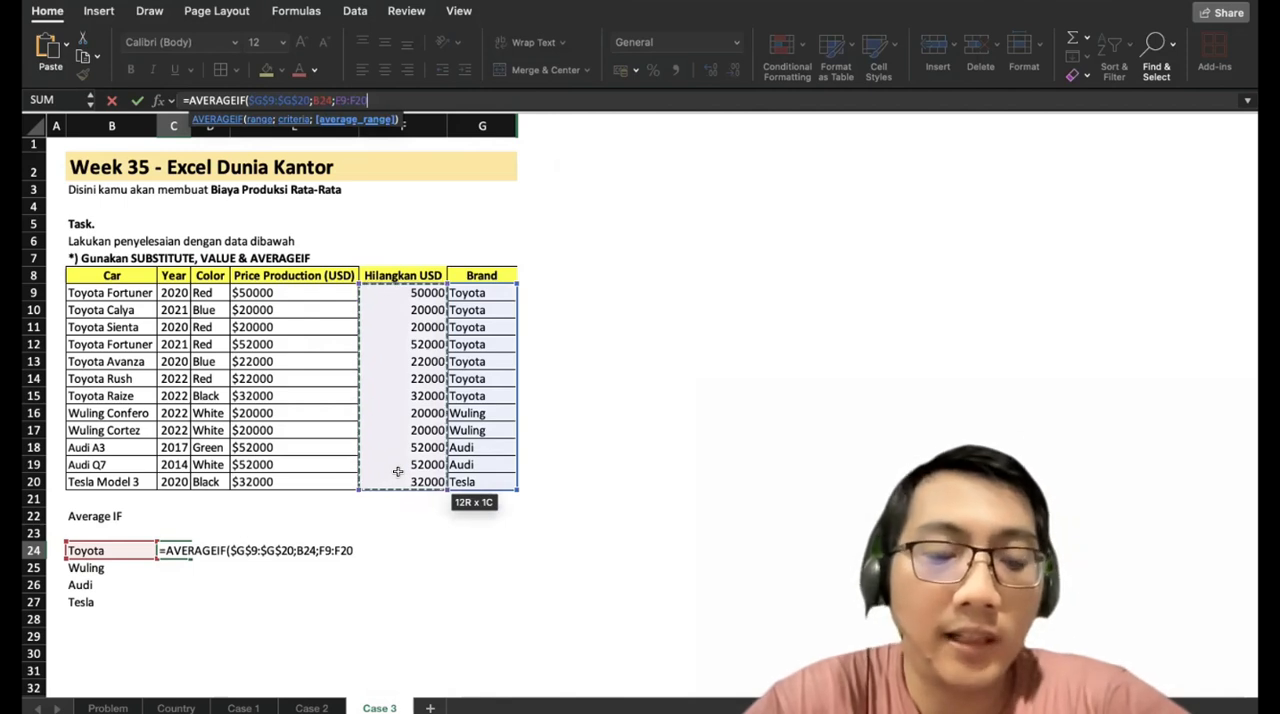
pyautogui.press('F4')
pyautogui.write(')')
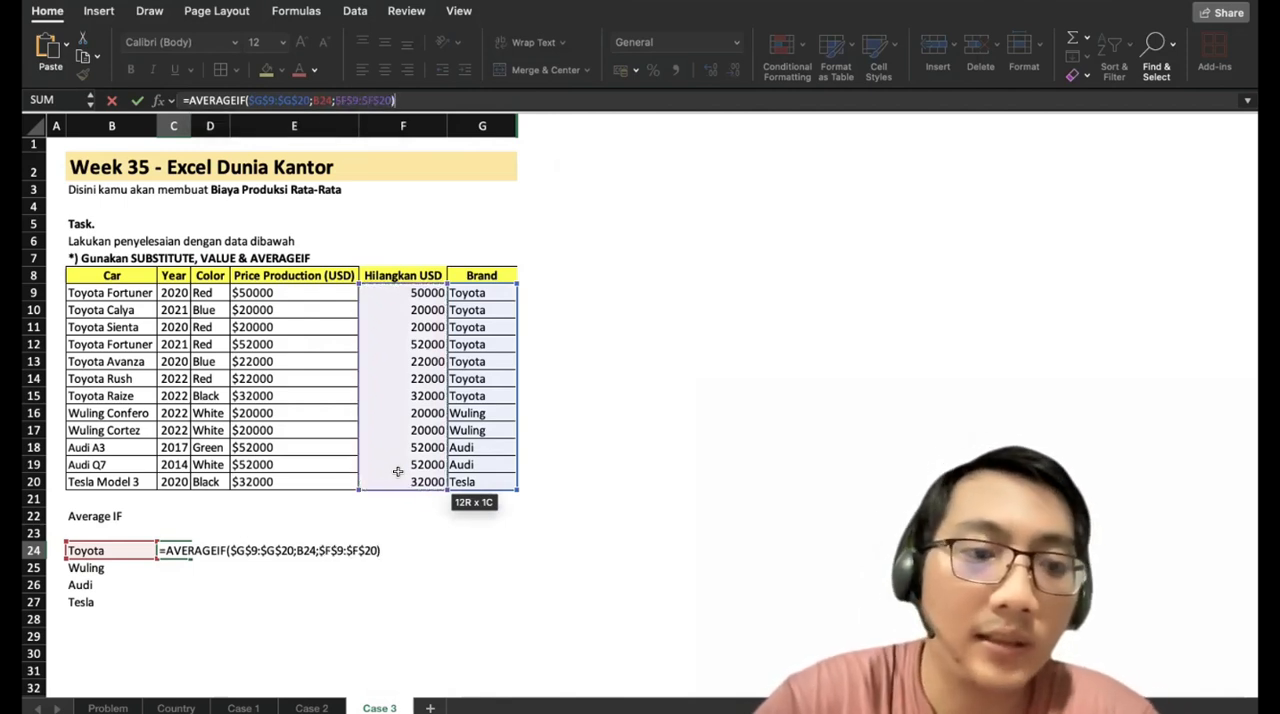
pyautogui.press('Return')
# Fill the AVERAGEIF formula from C24 down through C27 for the remaining brands.
pyautogui.click(205, 553)
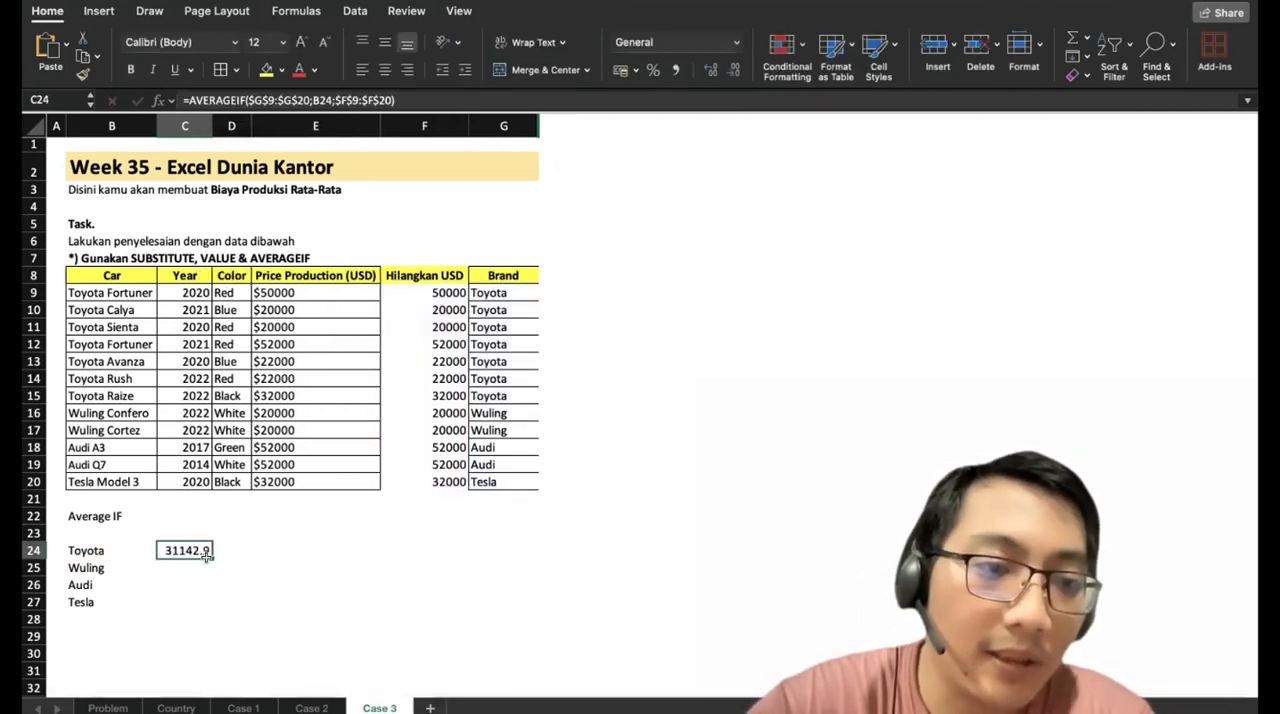
pyautogui.moveTo(210, 557); pyautogui.dragTo(206, 603)
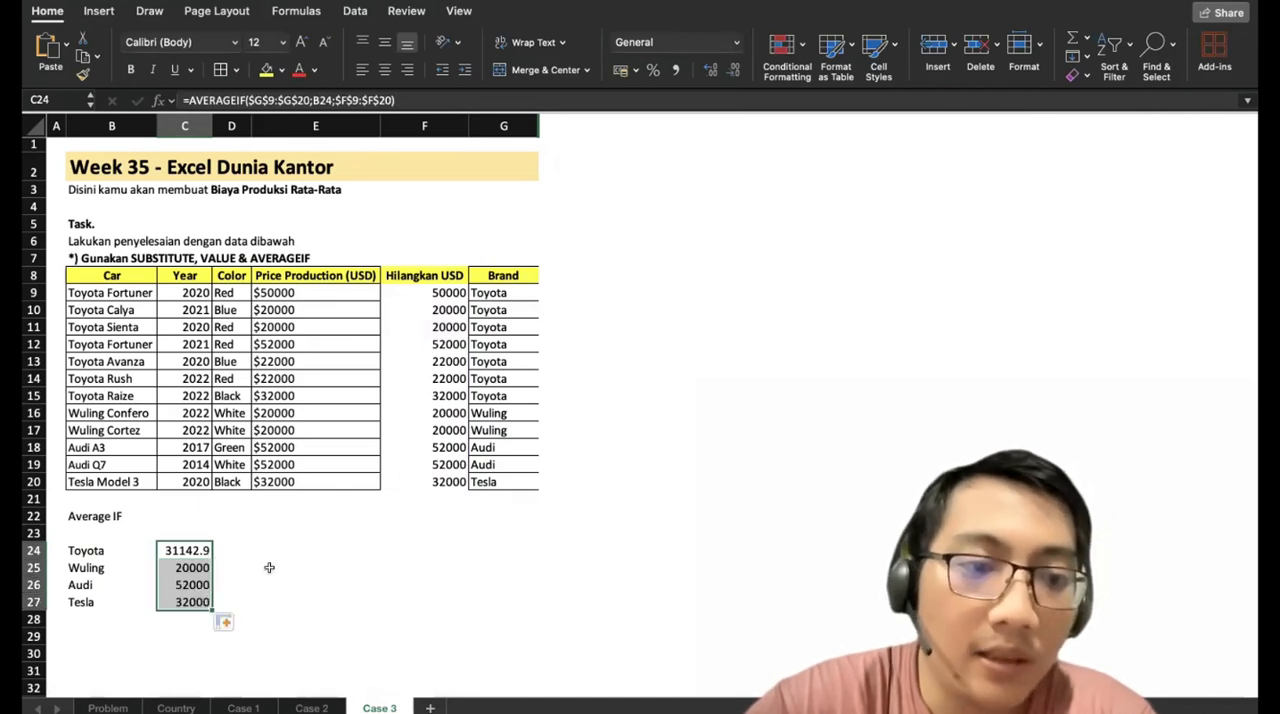
pyautogui.click(284, 580)
pyautogui.click(178, 598)
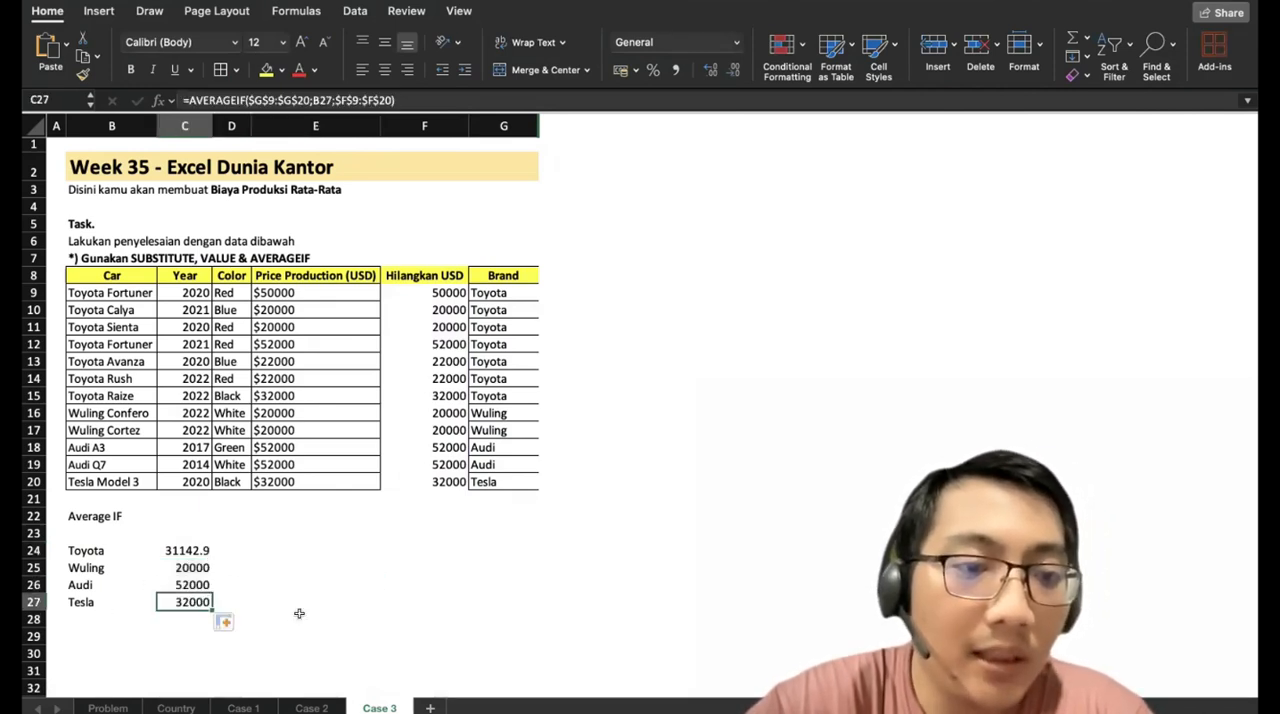
# Check the brand averages in C24:C27 against each brand's prices in the Hilangkan USD column.
pyautogui.click(456, 478)
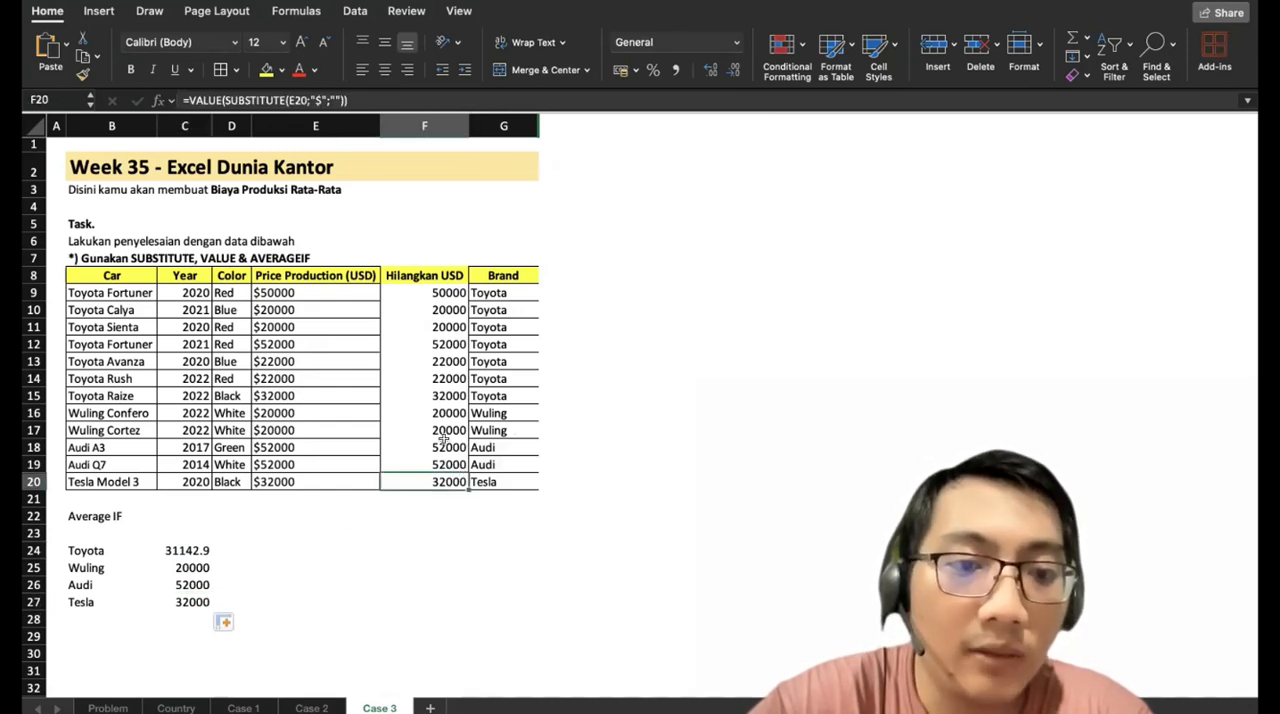
pyautogui.moveTo(444, 446); pyautogui.dragTo(444, 460)
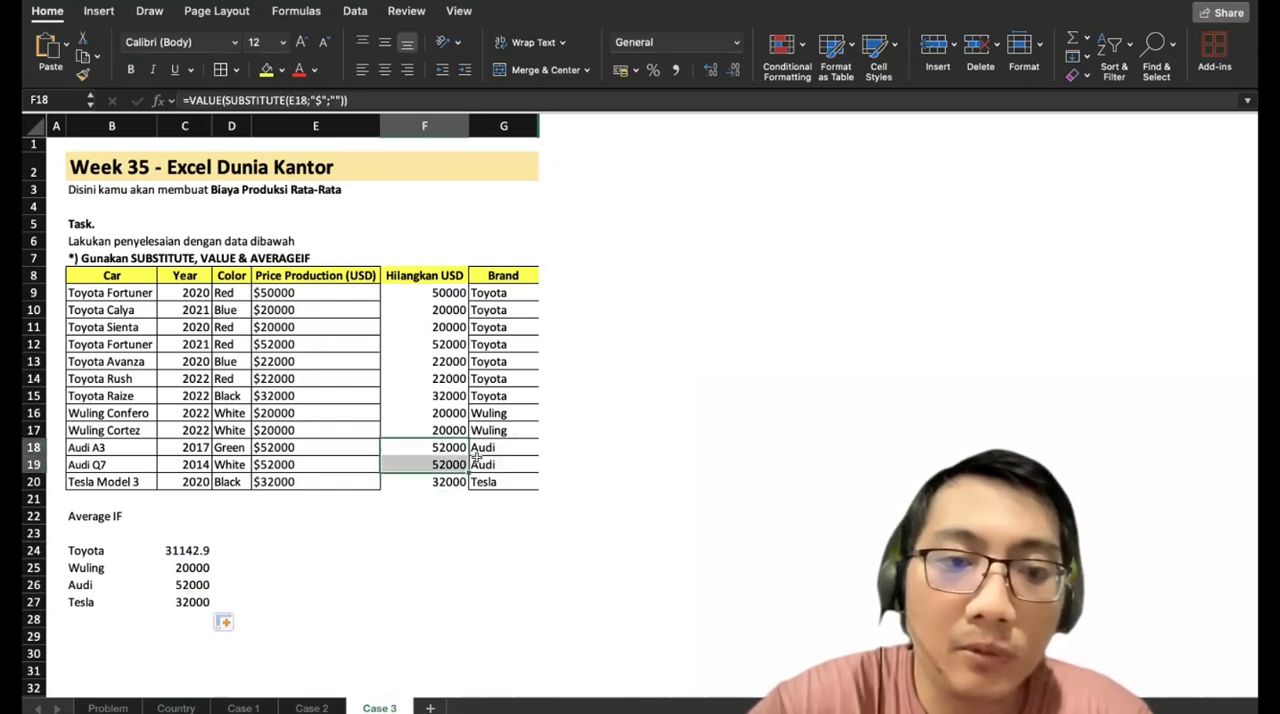
pyautogui.click(194, 582)
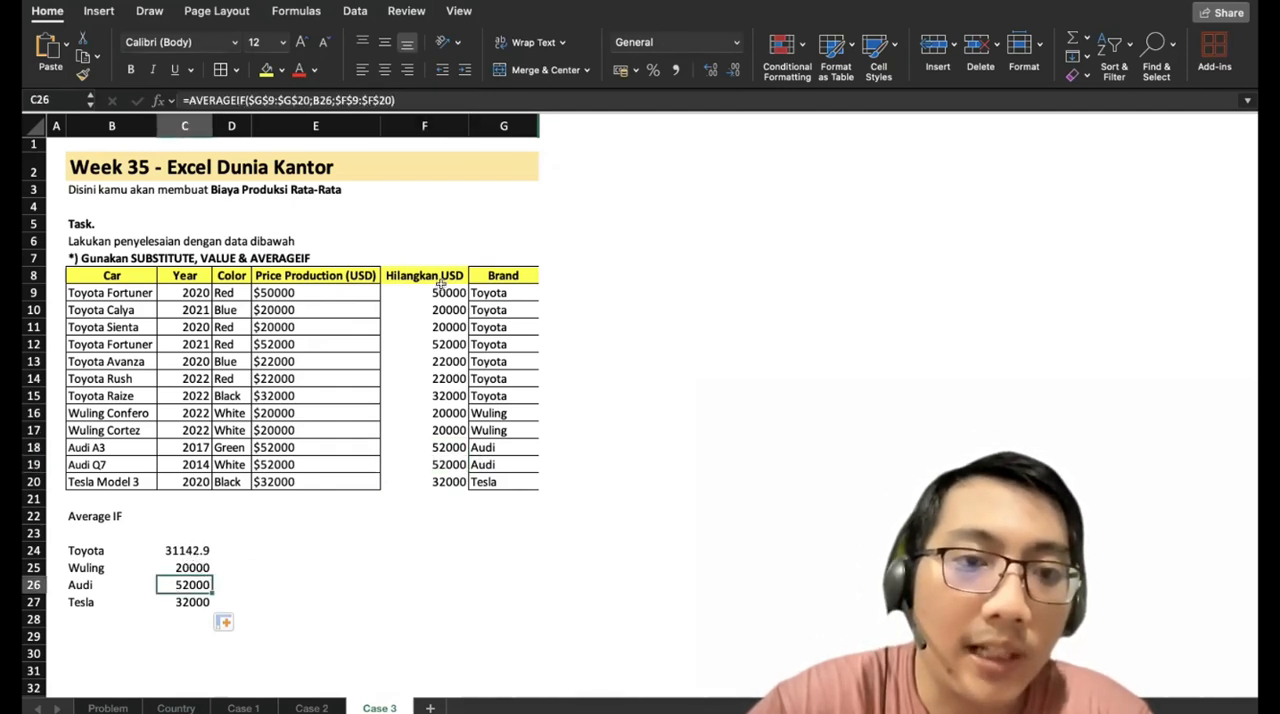
pyautogui.moveTo(442, 291); pyautogui.dragTo(425, 398)
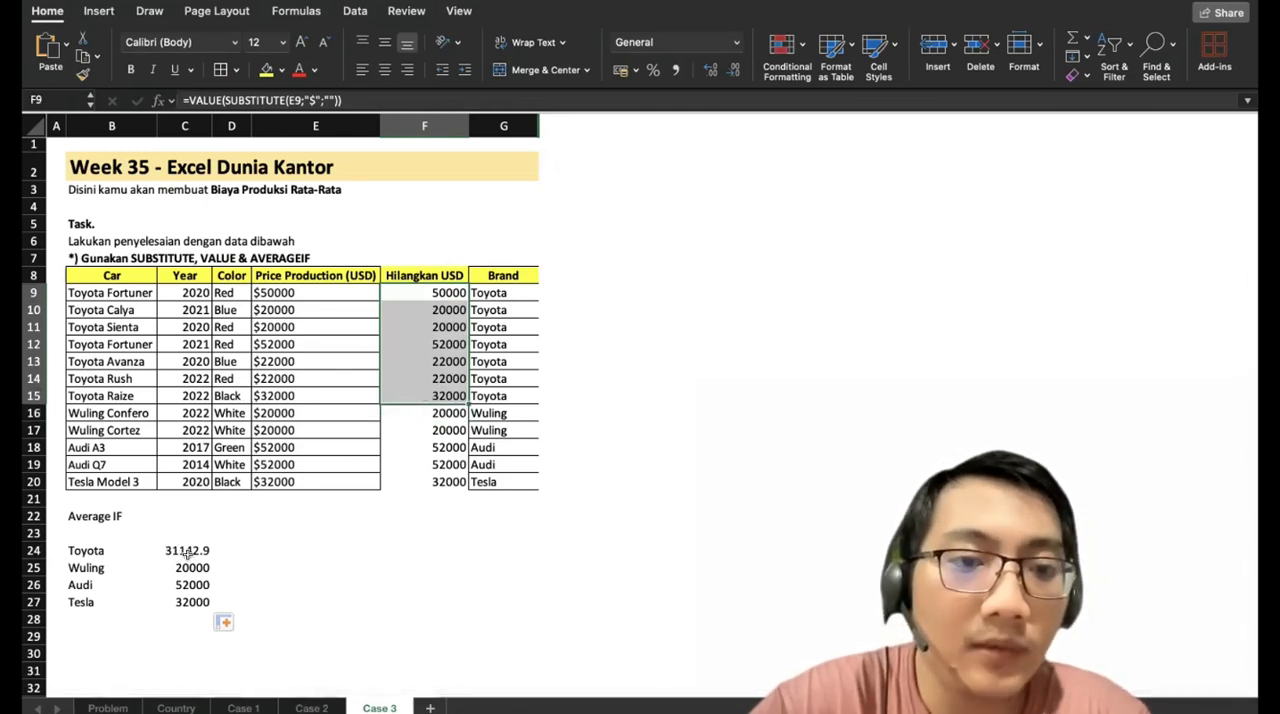
pyautogui.moveTo(422, 410); pyautogui.dragTo(424, 430)
pyautogui.click(258, 492)
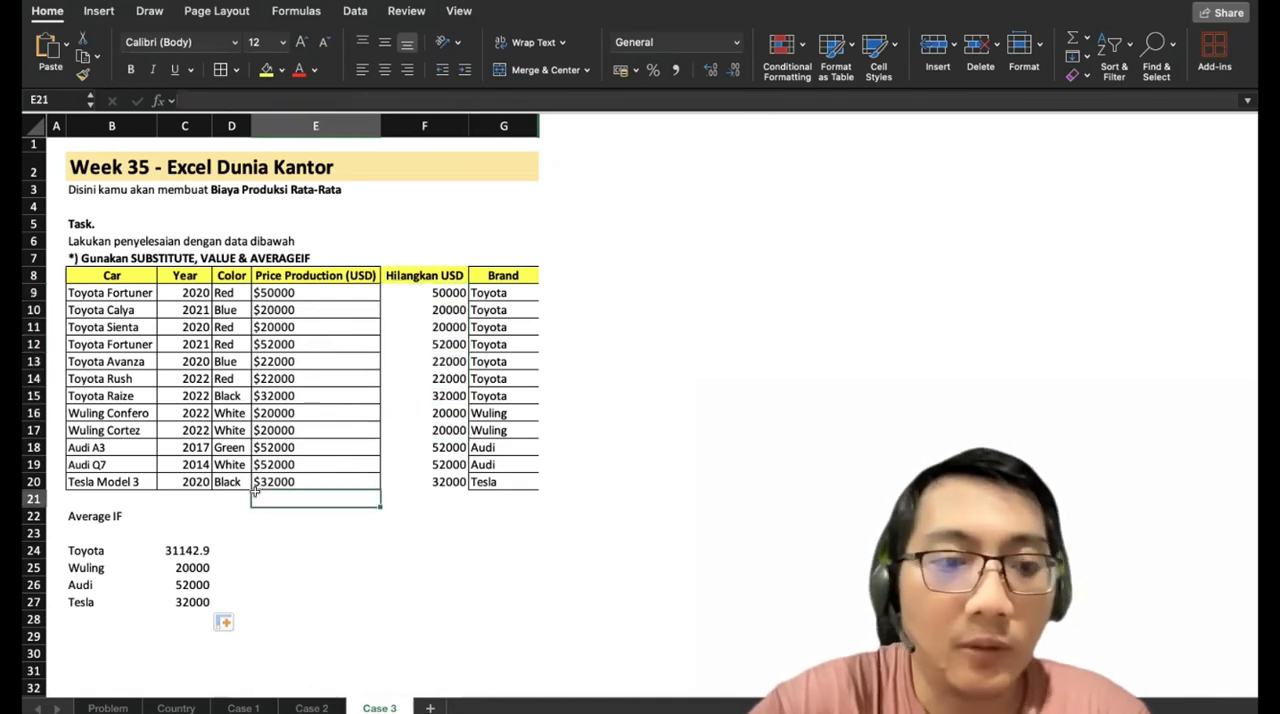
# On the Problem sheet, answer the first two questions with Toyota in G6 and Japan in G7.
pyautogui.click(107, 707)
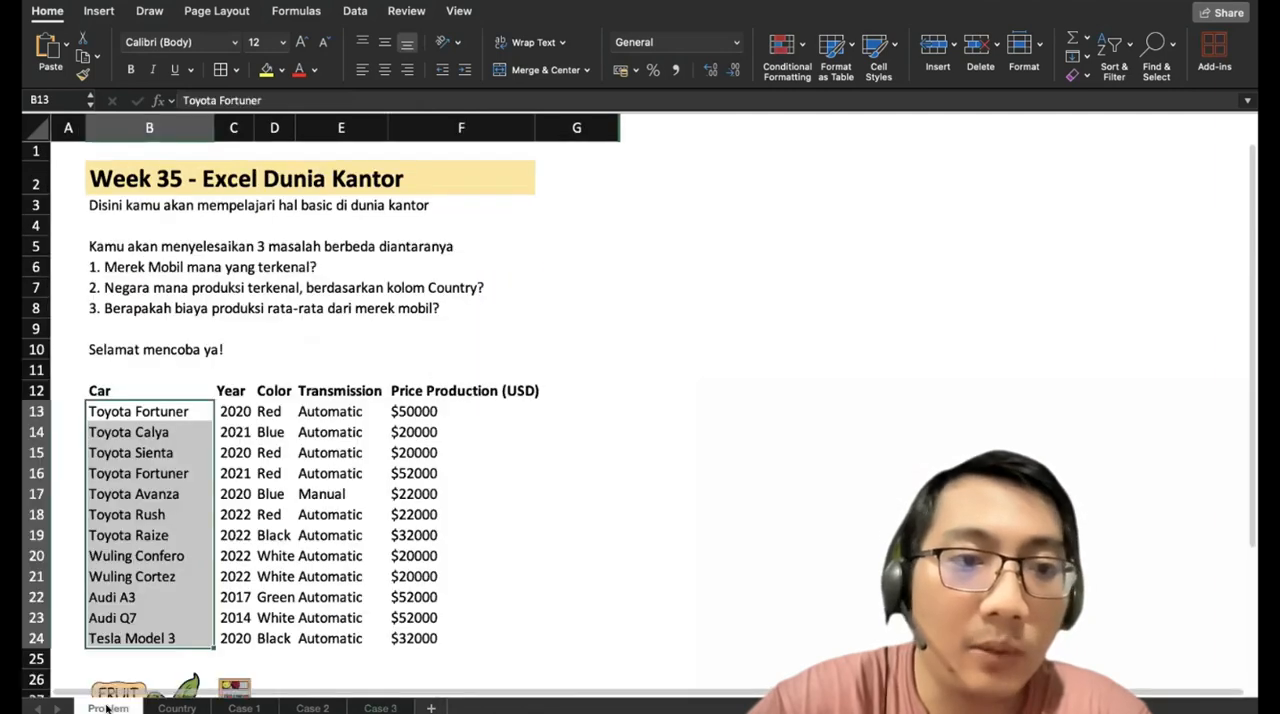
pyautogui.click(531, 248)
pyautogui.click(532, 257)
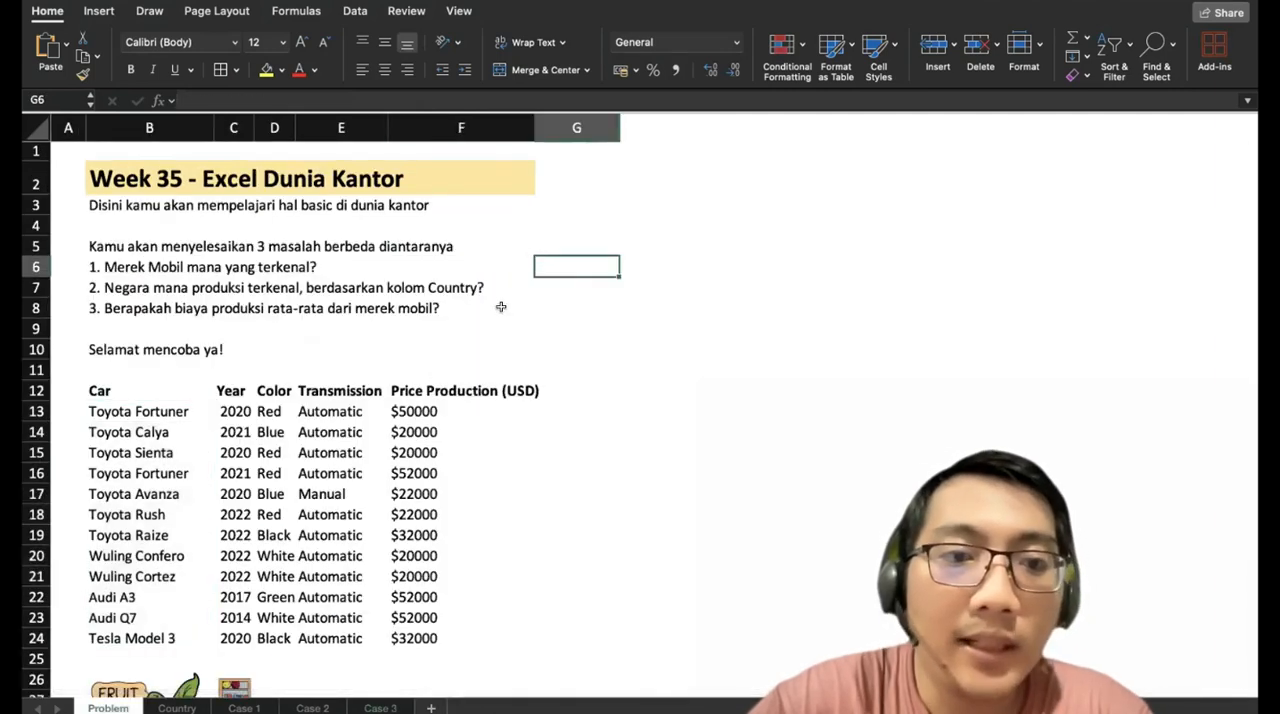
pyautogui.write('Toyota')
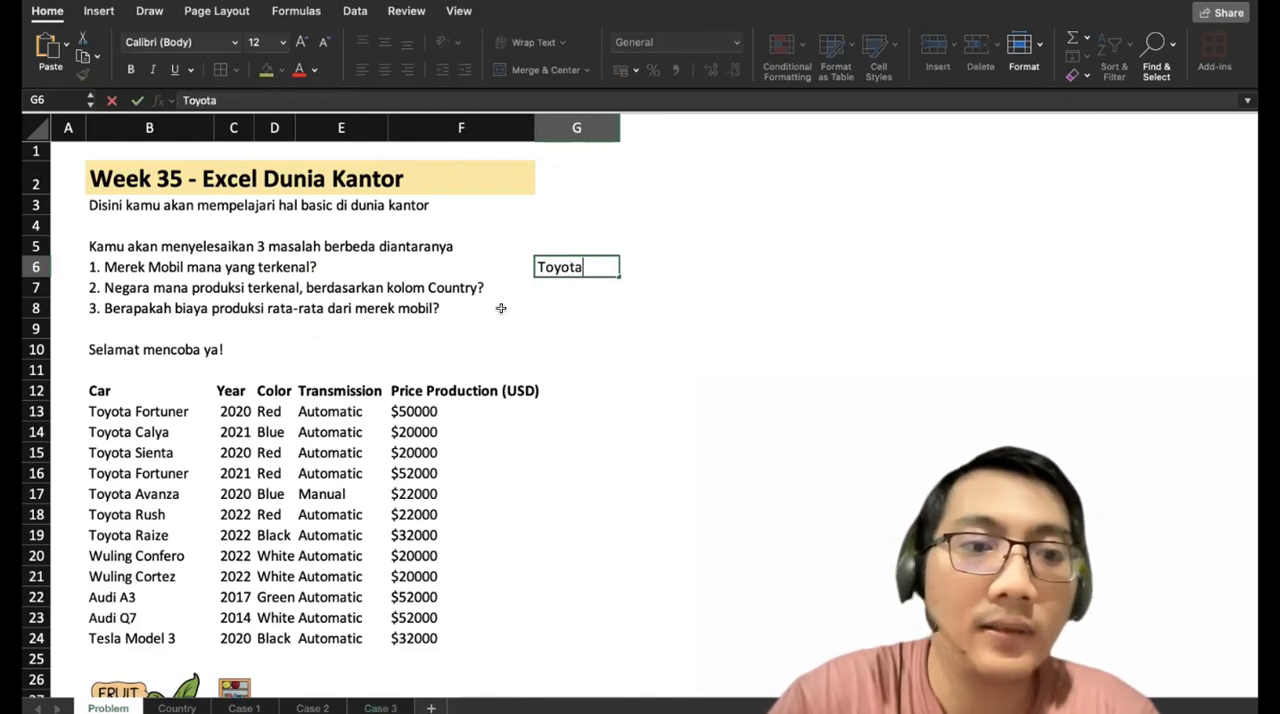
pyautogui.press('Return')
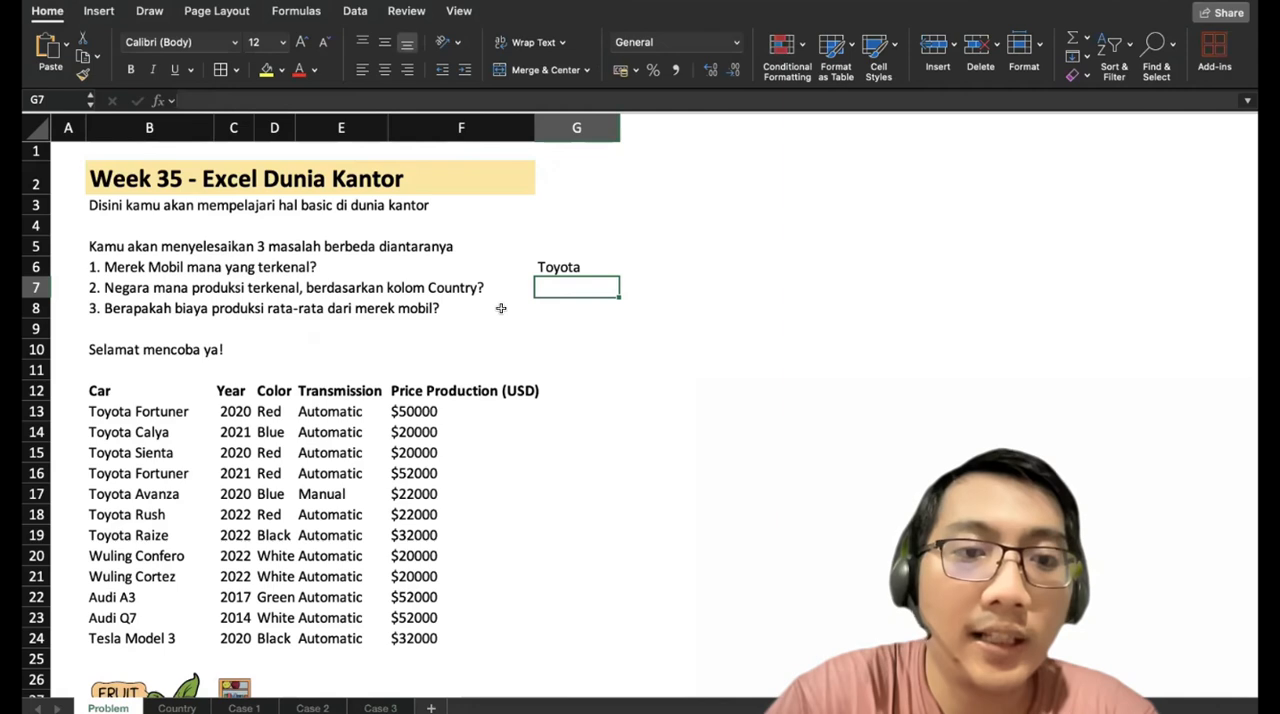
pyautogui.write('Japan')
pyautogui.press('Return')
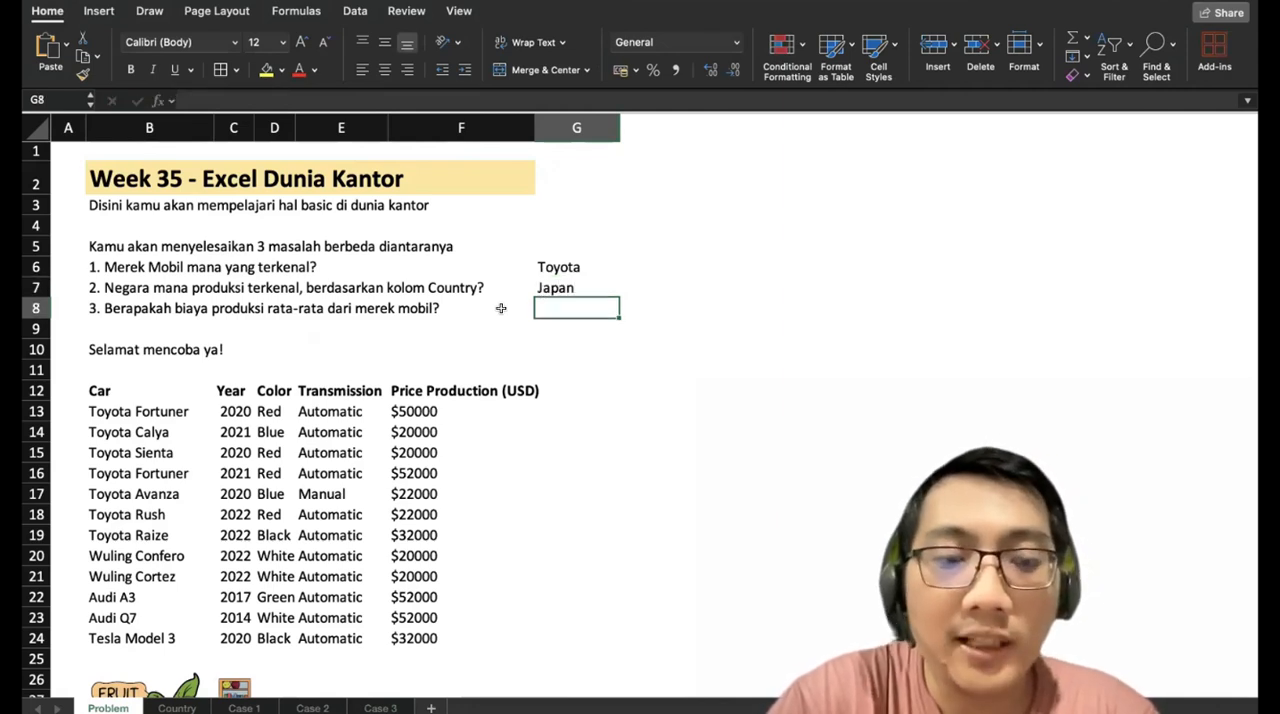
# Answer the third question in G8 by linking it to Toyota's average in cell C24 of the Case 3 sheet.
pyautogui.write('=')
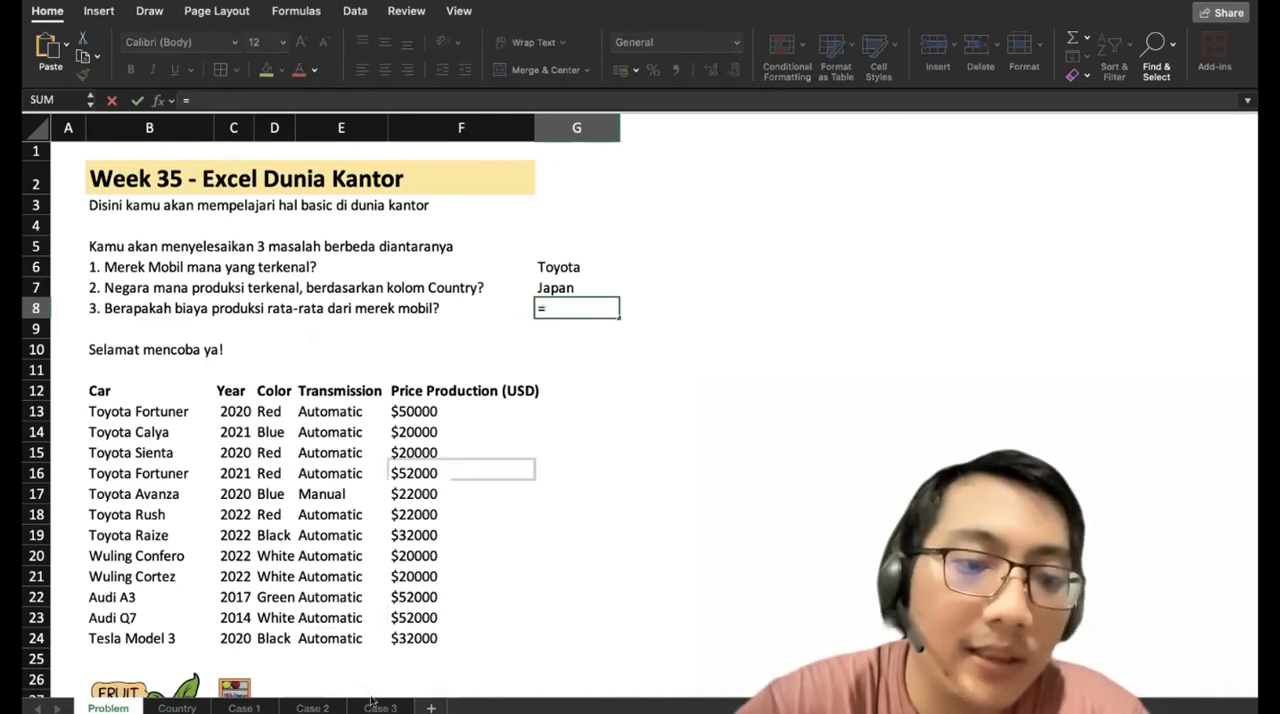
pyautogui.click(378, 707)
pyautogui.click(188, 551)
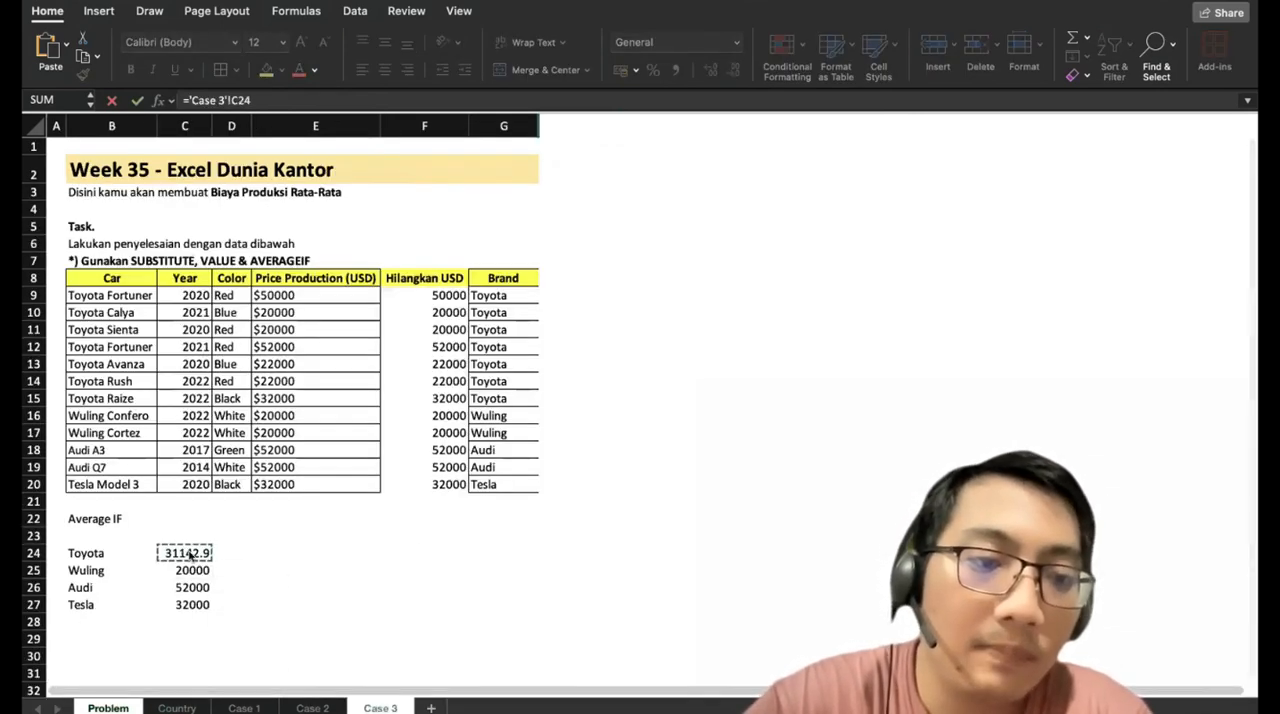
pyautogui.press('Return')
# Format G8 as Currency with the $ English (United States) symbol.
pyautogui.click(554, 303)
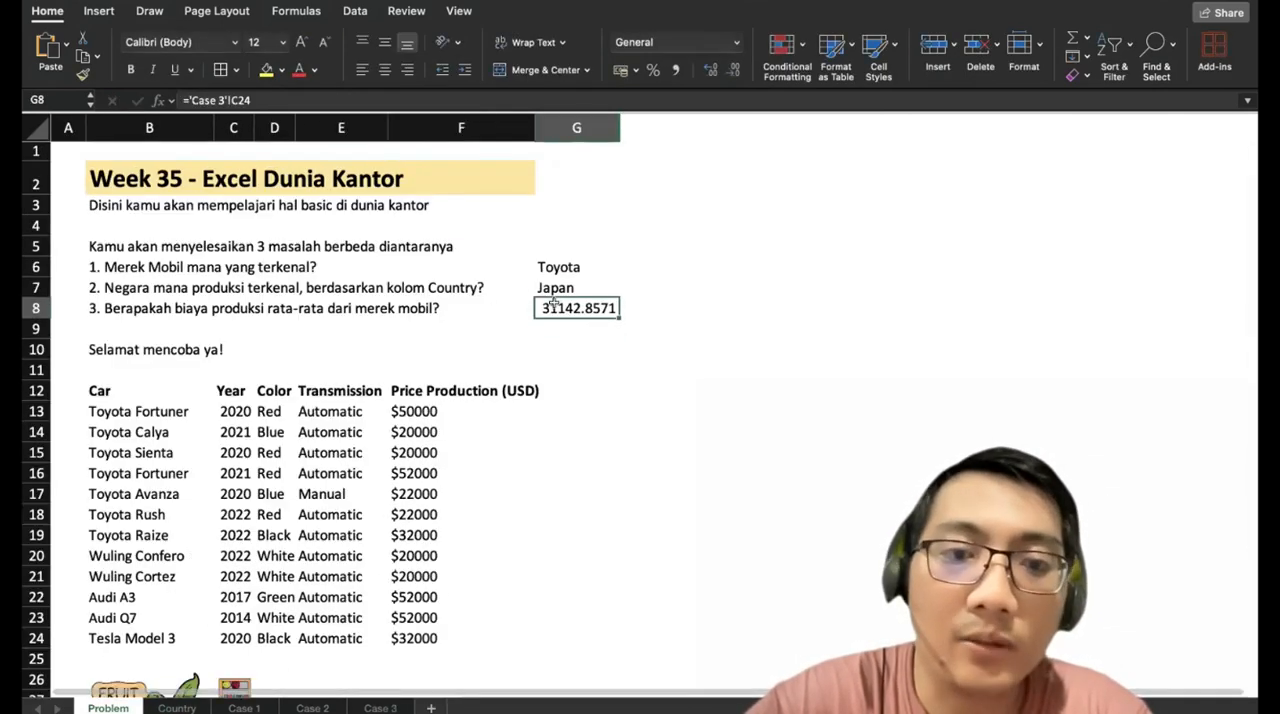
pyautogui.click(734, 45)
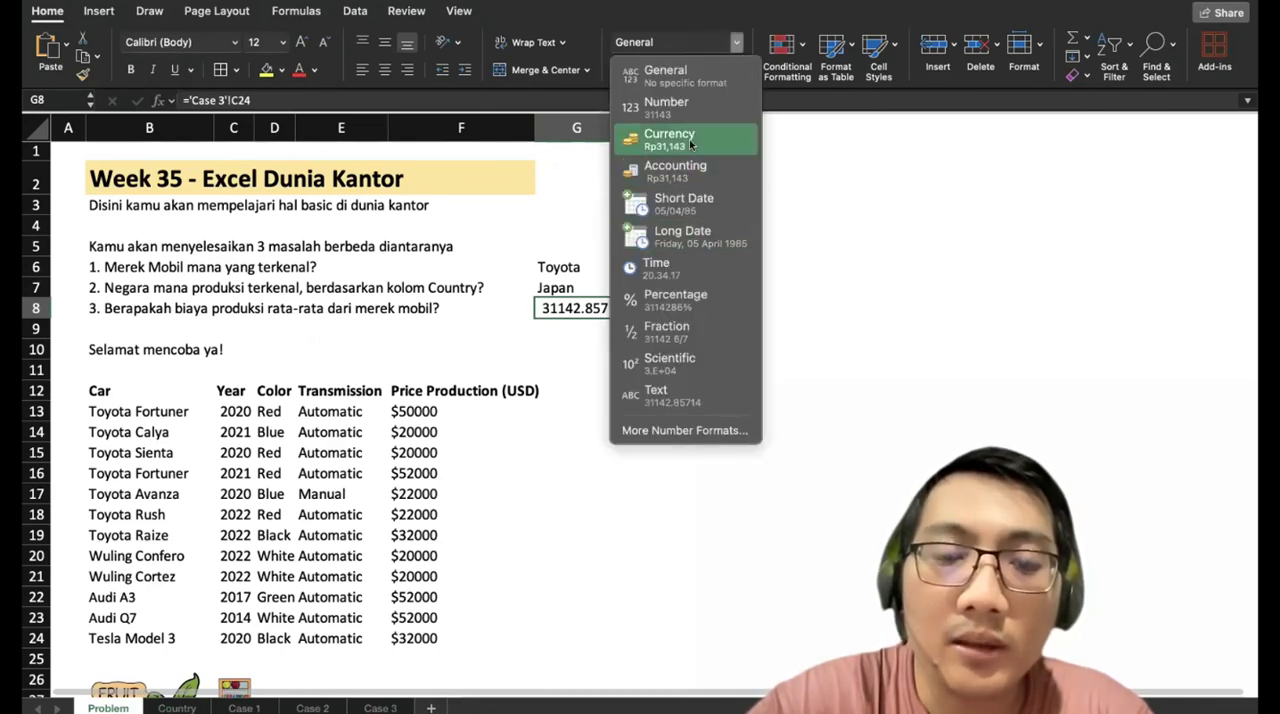
pyautogui.click(688, 431)
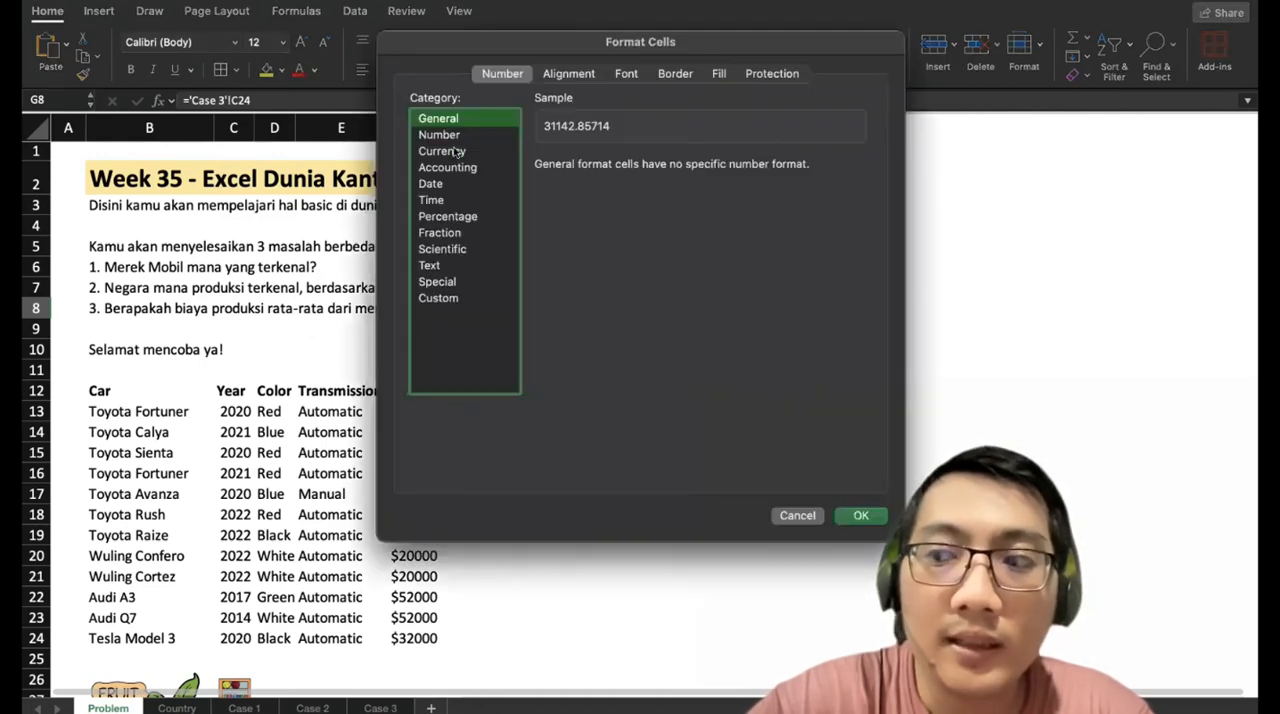
pyautogui.click(457, 151)
pyautogui.click(668, 192)
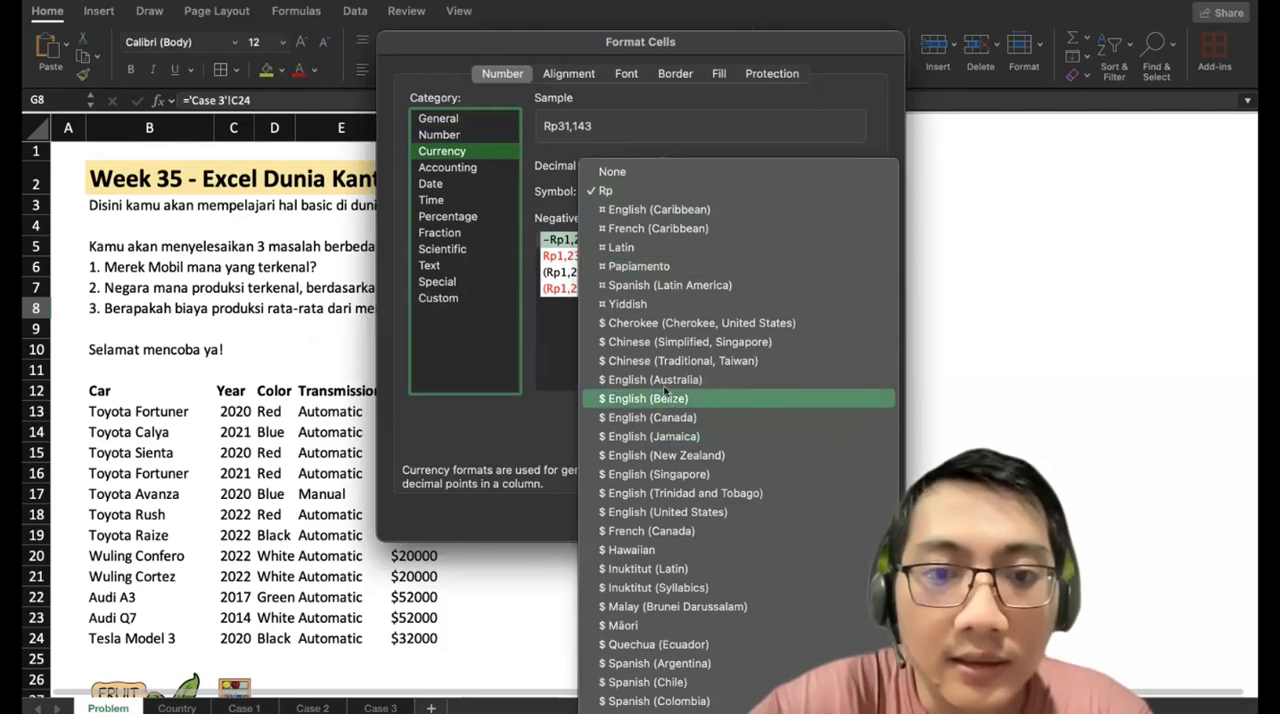
pyautogui.click(668, 512)
pyautogui.click(861, 515)
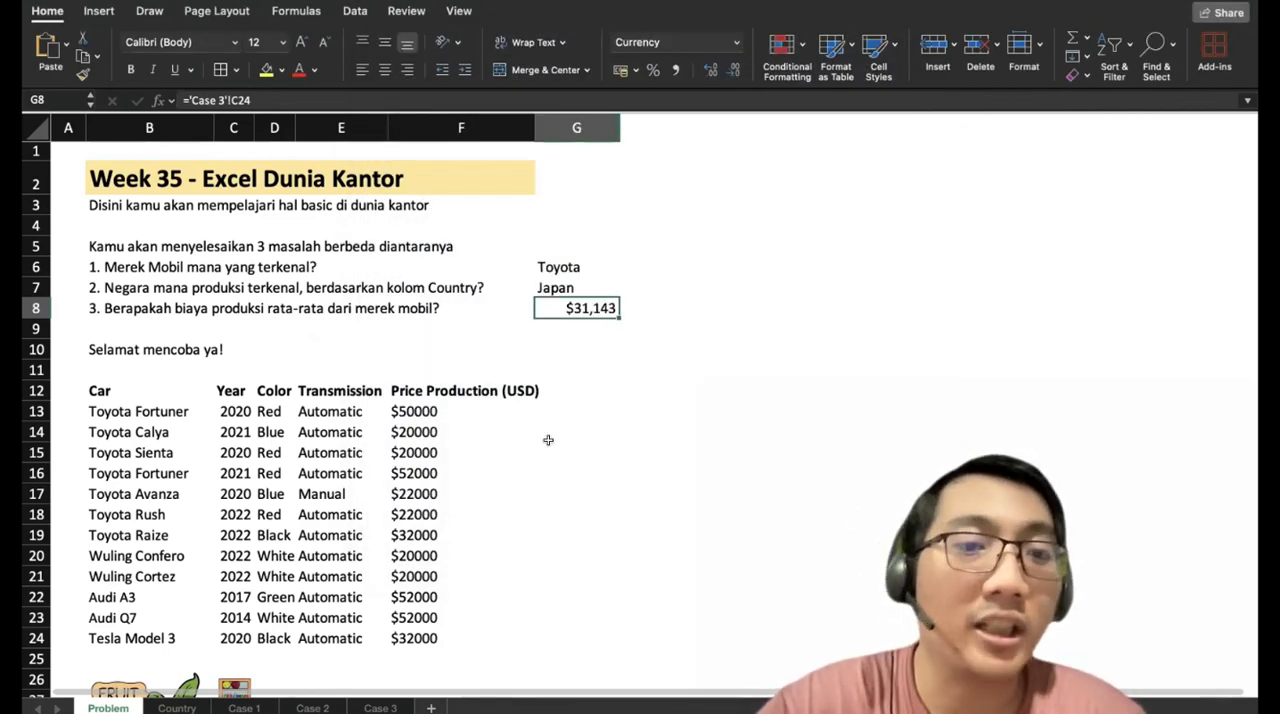
# Center the three answers in G6:G8 horizontally and vertically.
pyautogui.hotkey('shift', 'Up')
pyautogui.hotkey('shift', 'Up')
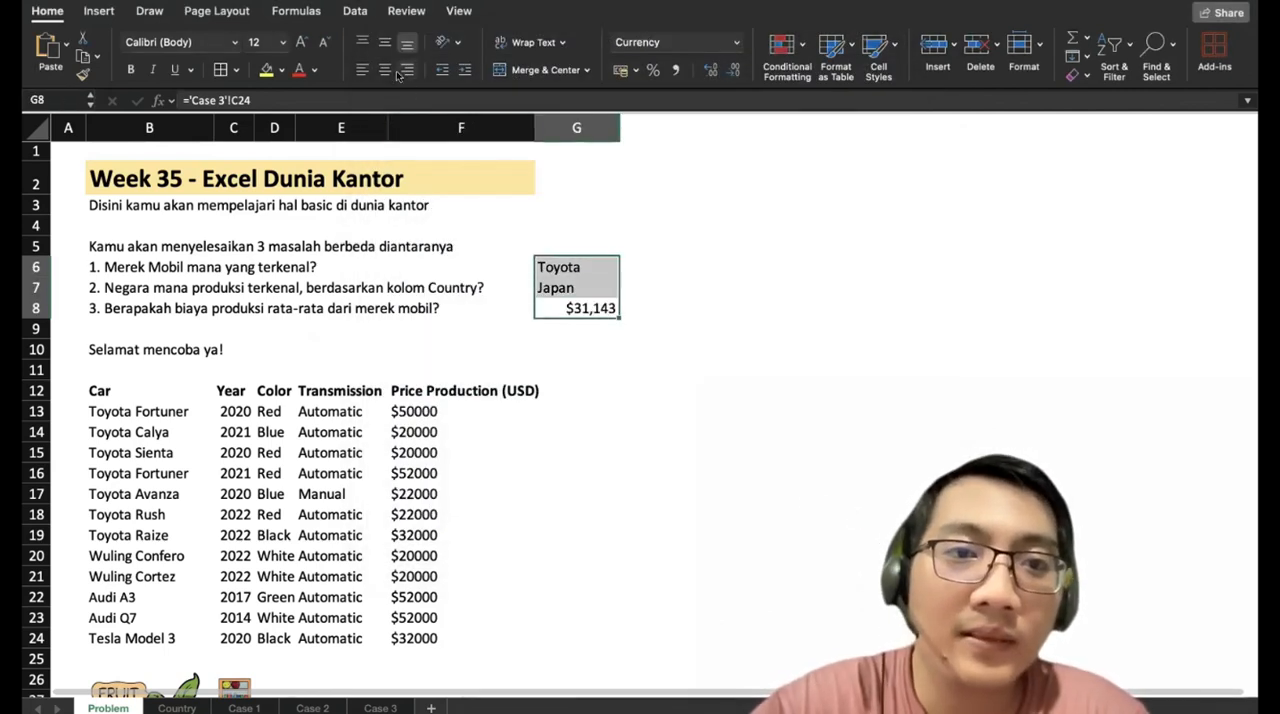
pyautogui.click(384, 70)
pyautogui.click(384, 42)
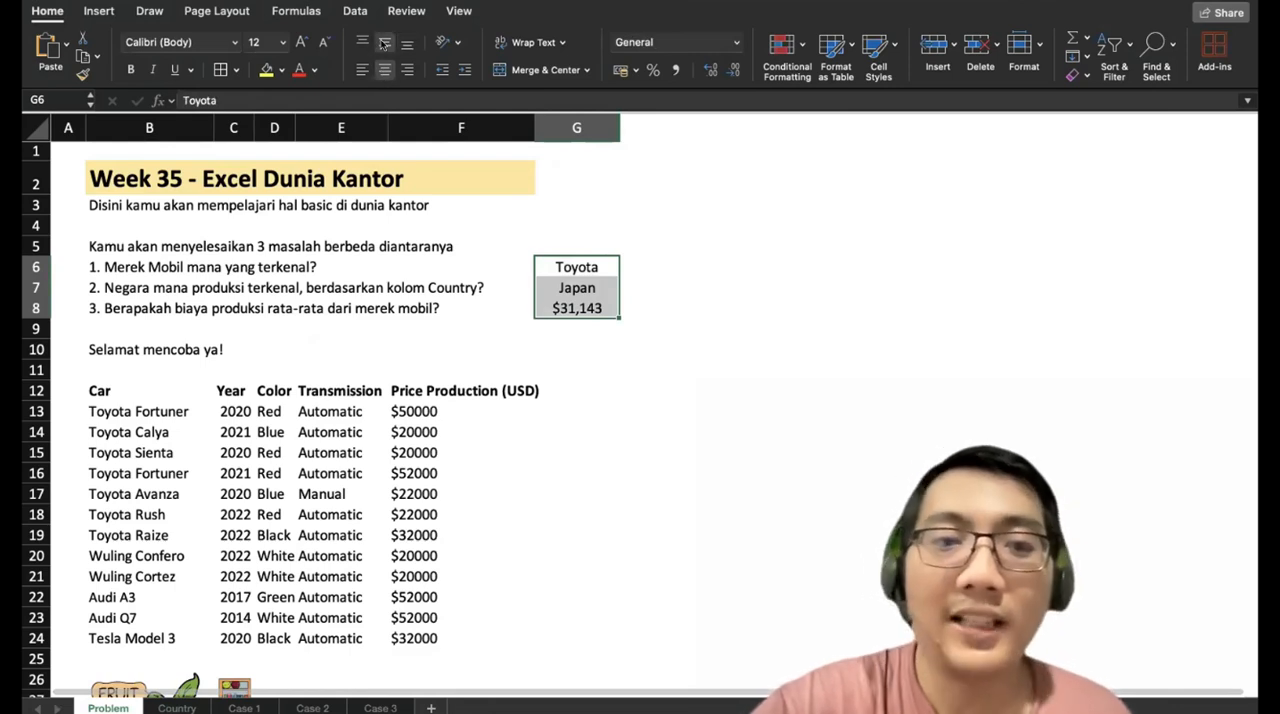